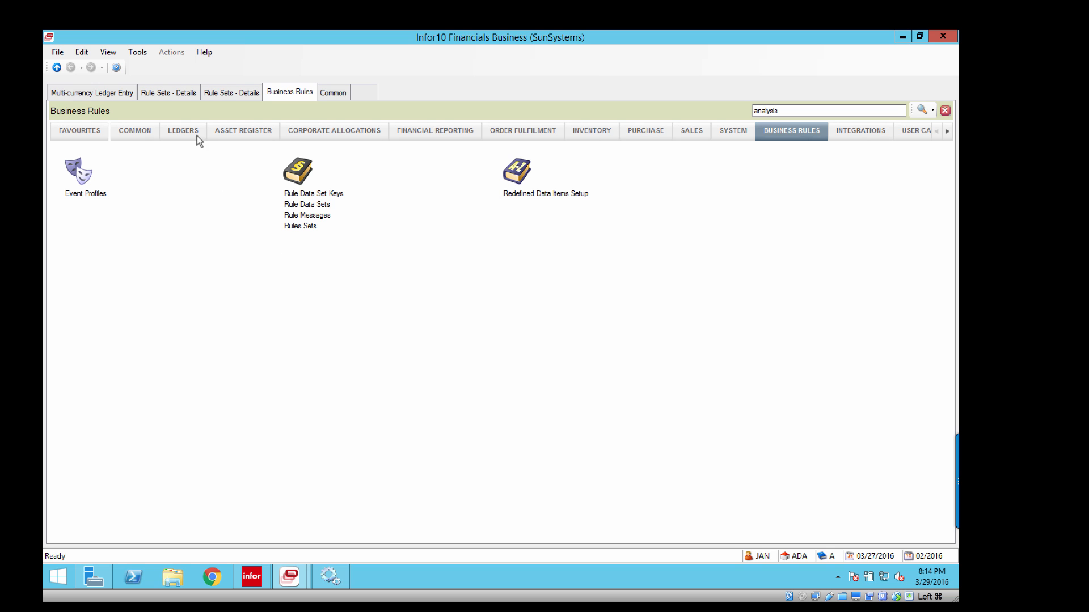
# Examine the conditions of rule A0A5AE_AP_BNK, including the Payment Method line, against the fields of the Accounts Payable journal entry.
pyautogui.click(180, 94)
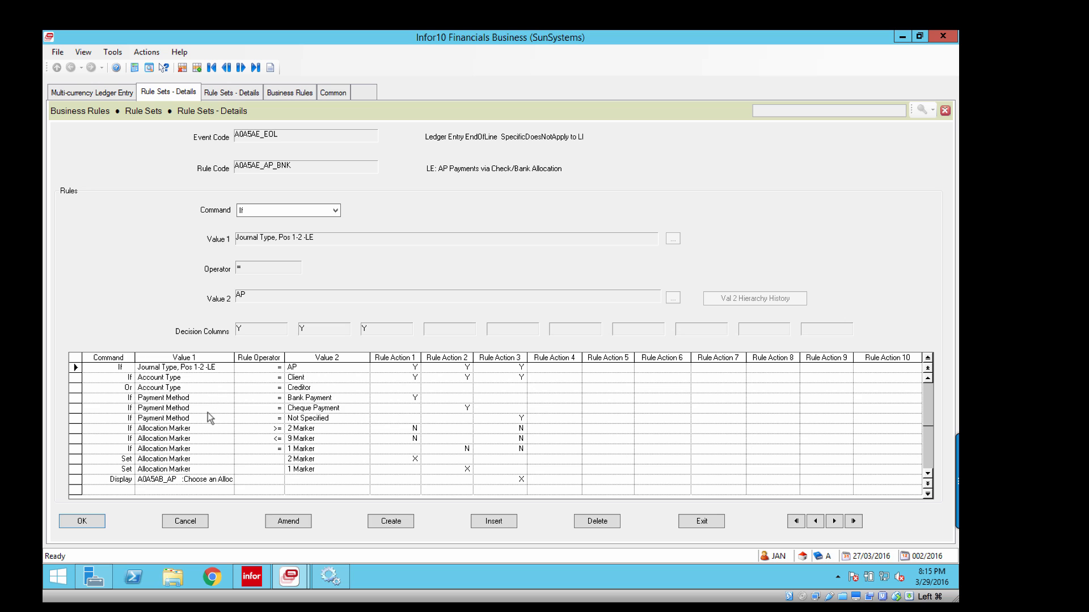
pyautogui.click(94, 92)
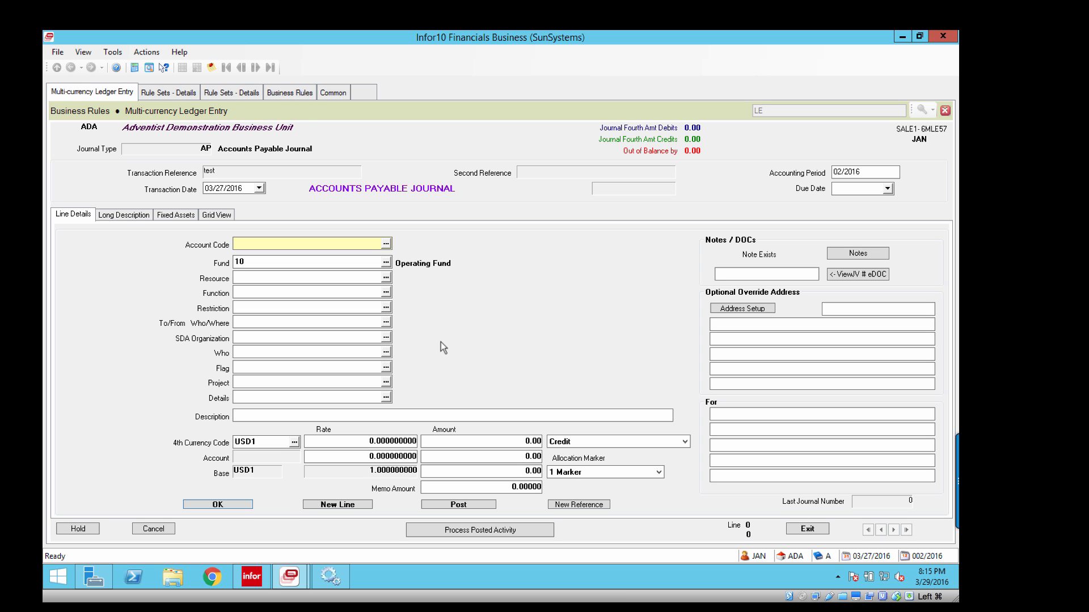
pyautogui.click(302, 92)
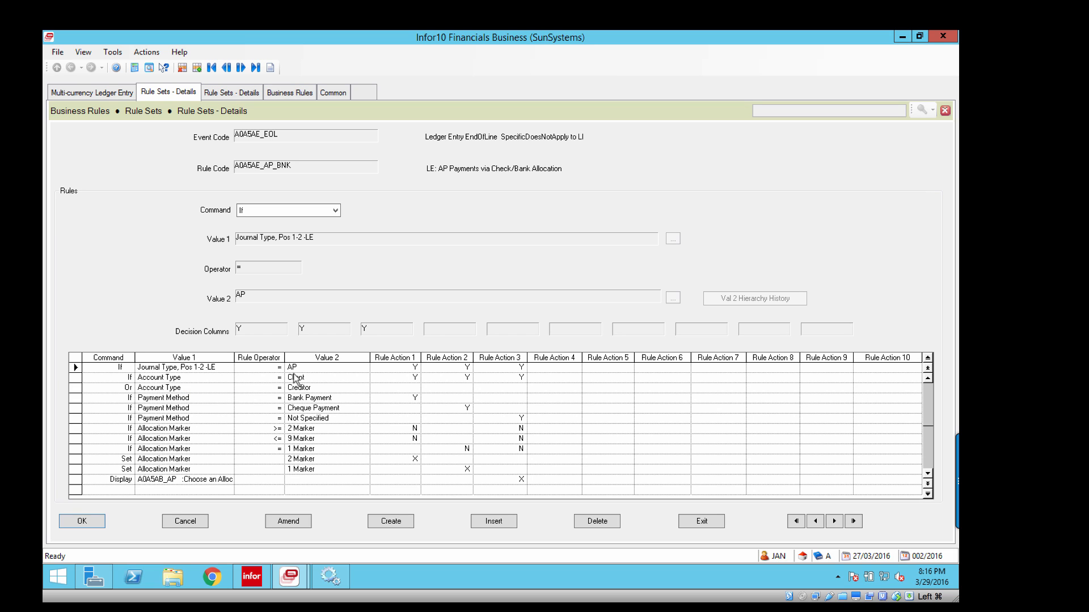
pyautogui.click(92, 94)
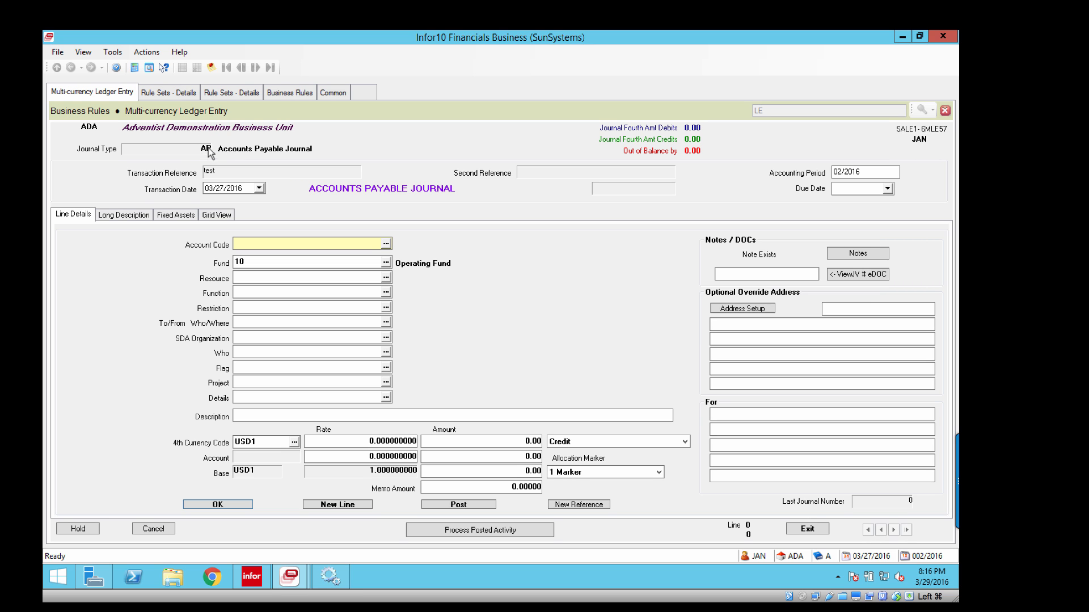
pyautogui.click(242, 95)
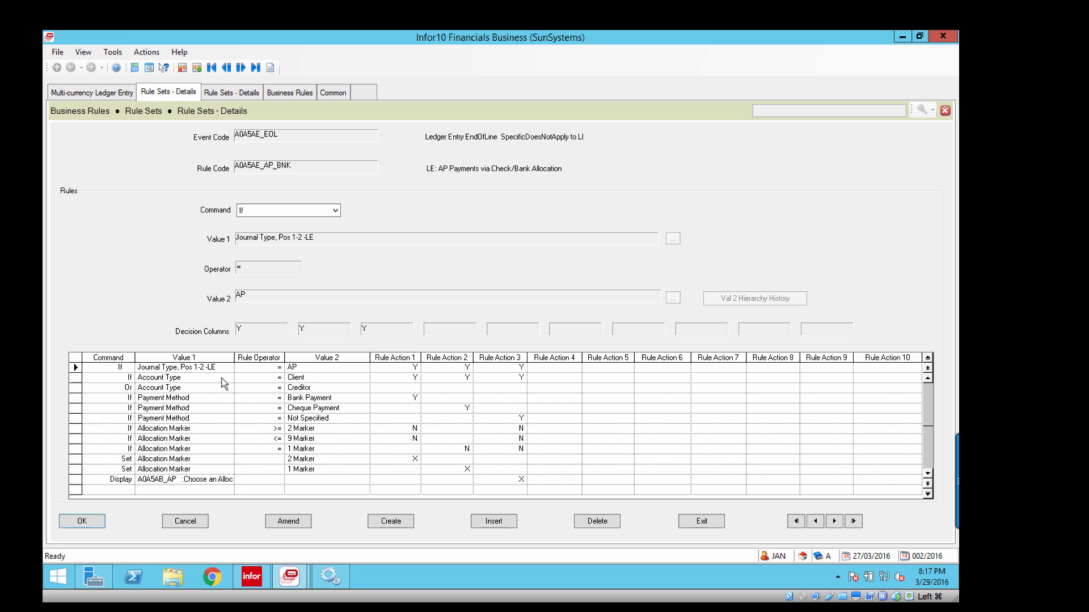
pyautogui.click(91, 92)
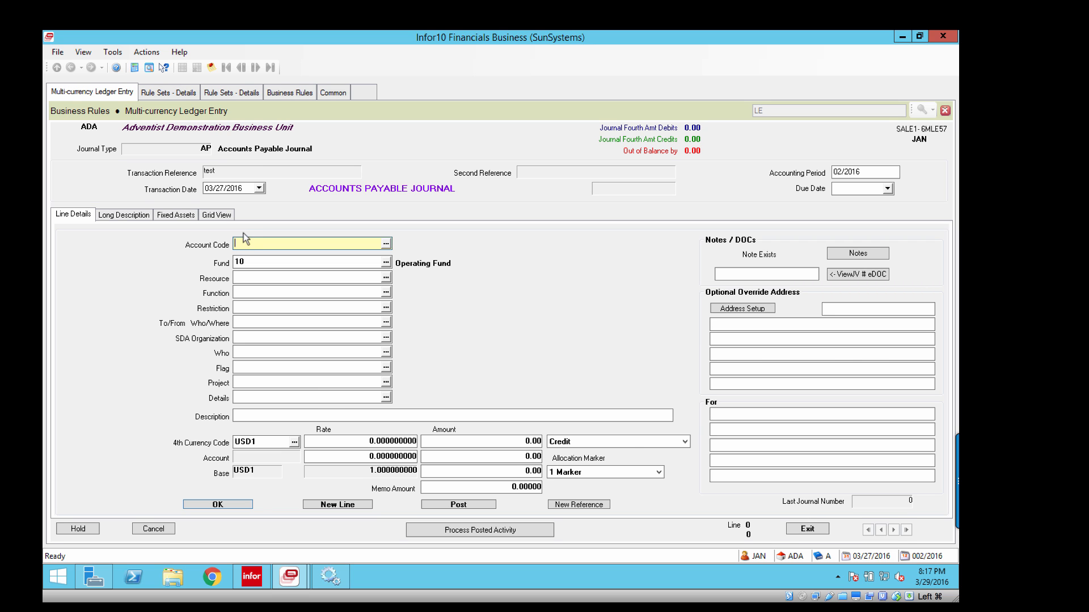
pyautogui.click(184, 94)
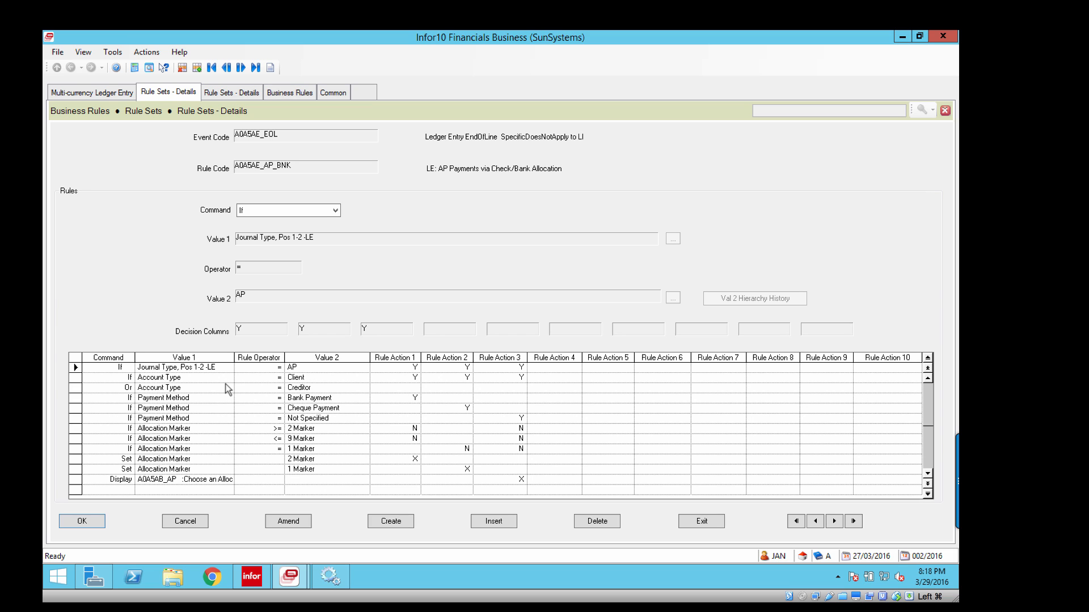
pyautogui.click(222, 400)
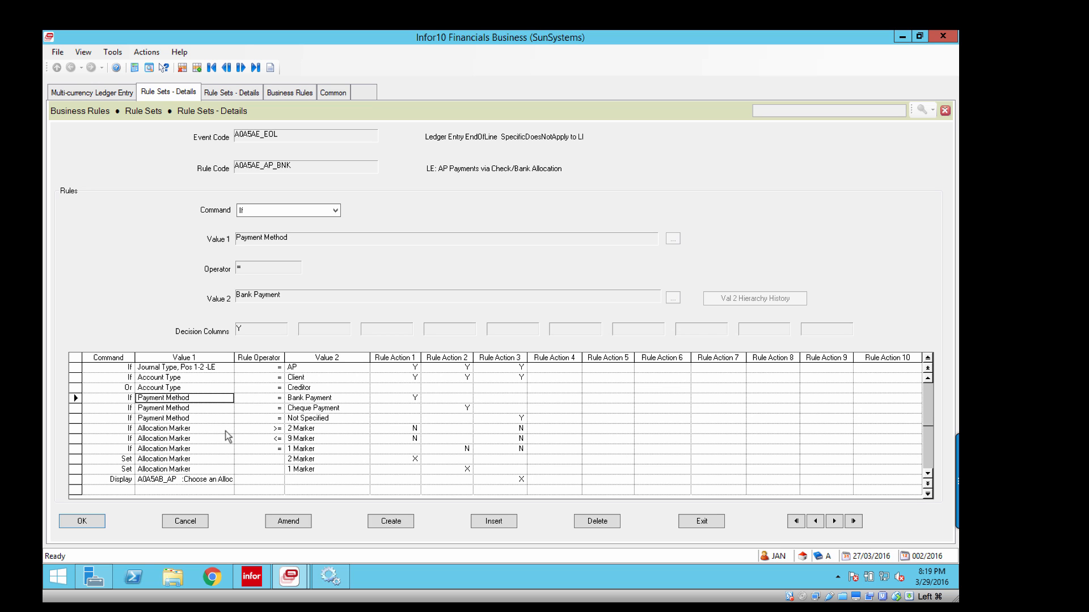
pyautogui.click(97, 95)
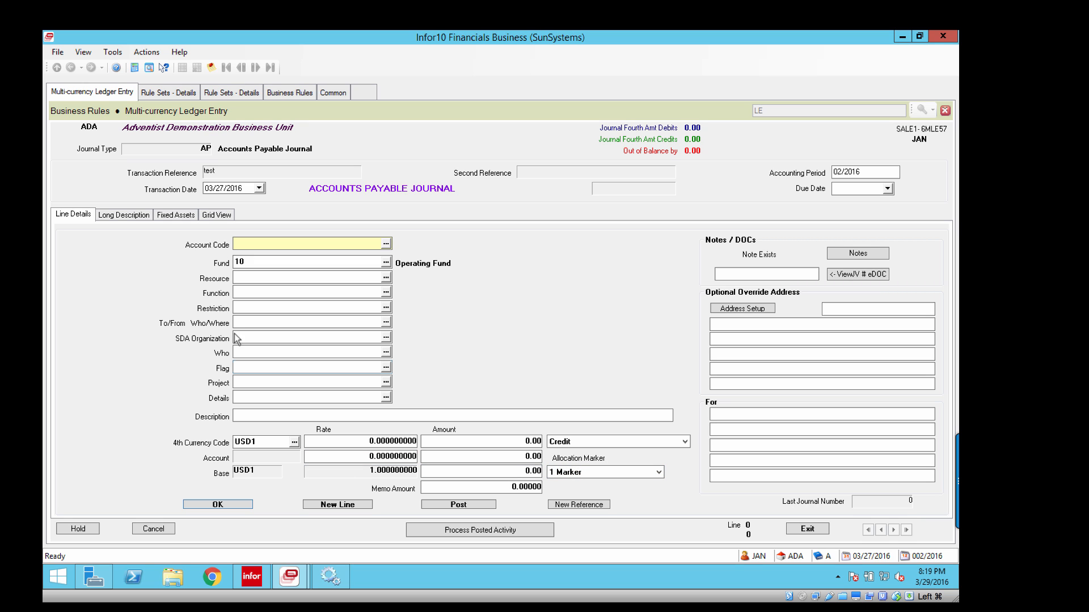
pyautogui.click(184, 97)
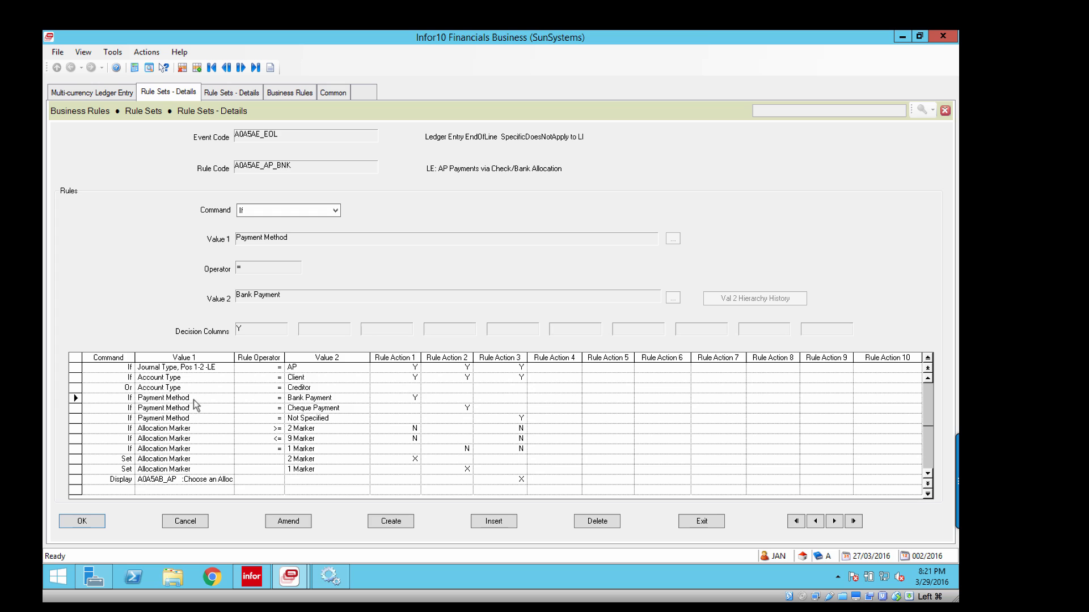
# Clear Value 1 of the If line in rule TEMP and open the data dictionary lookup for it.
pyautogui.click(248, 97)
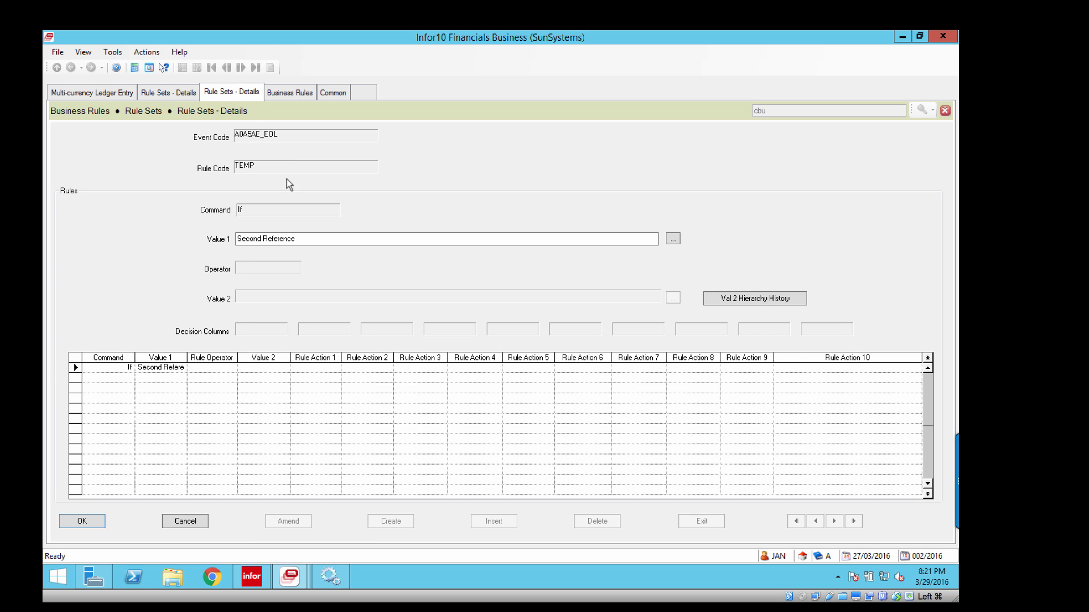
pyautogui.click(165, 368)
pyautogui.click(166, 370)
pyautogui.click(305, 243)
pyautogui.press('BackSpace')
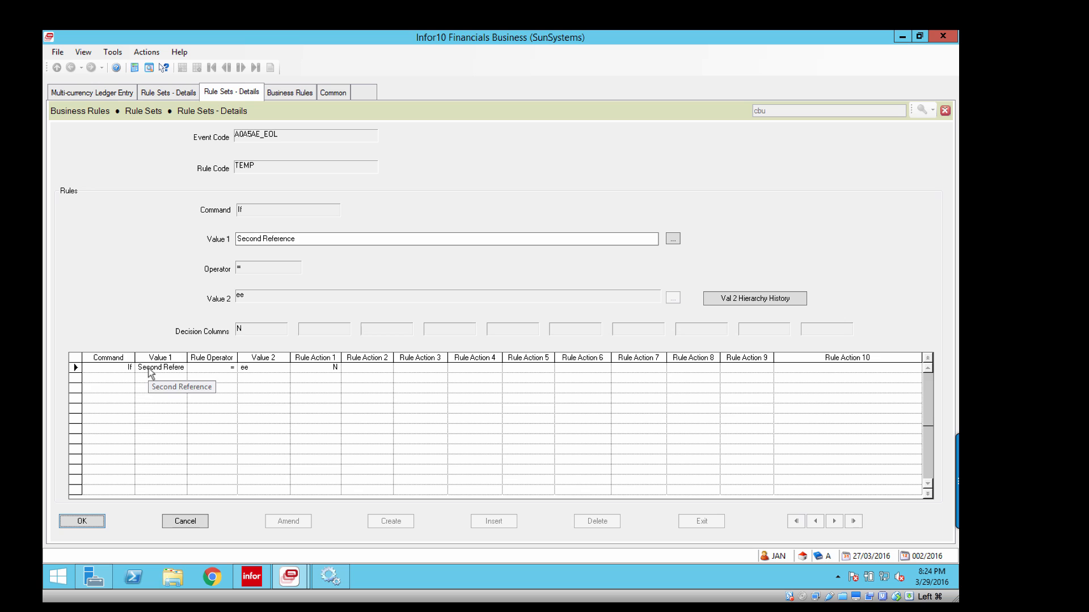
pyautogui.click(673, 243)
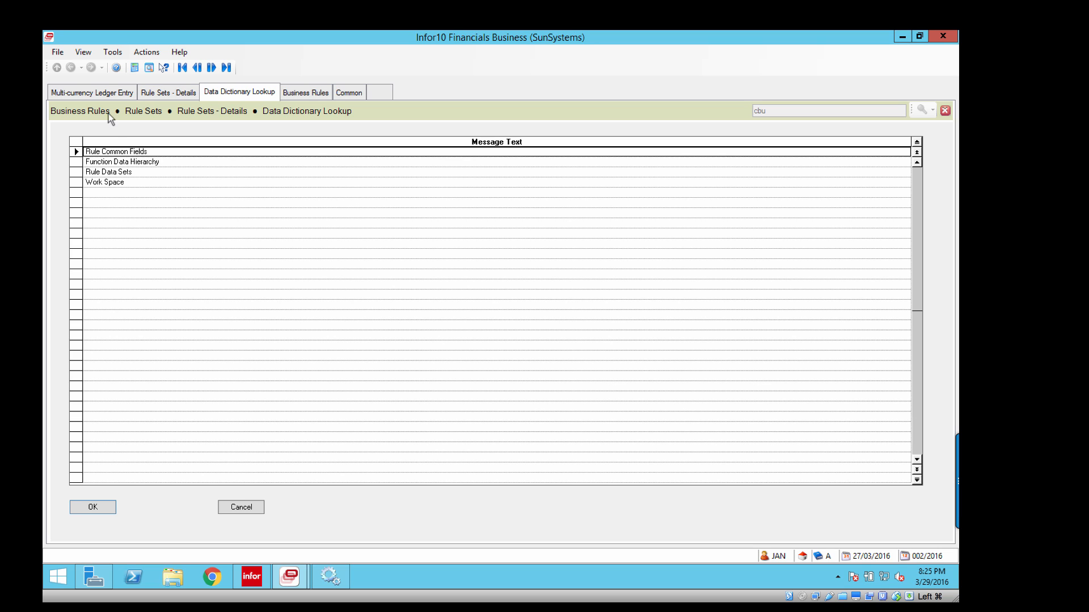
# Check the ledger entry form again and look through the Rule Common Fields in the data dictionary.
pyautogui.click(98, 93)
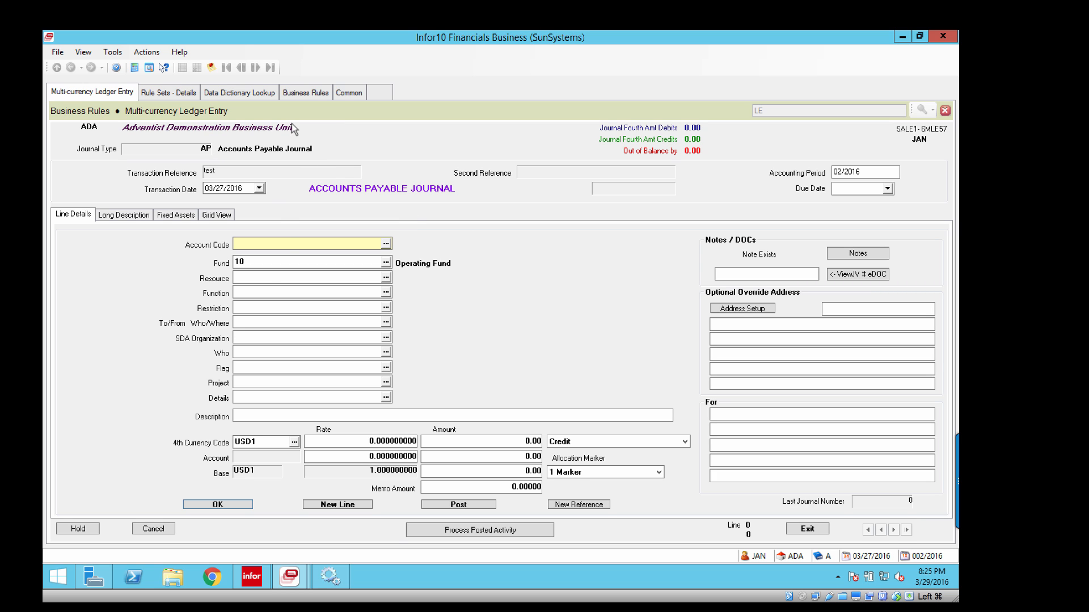
pyautogui.click(186, 94)
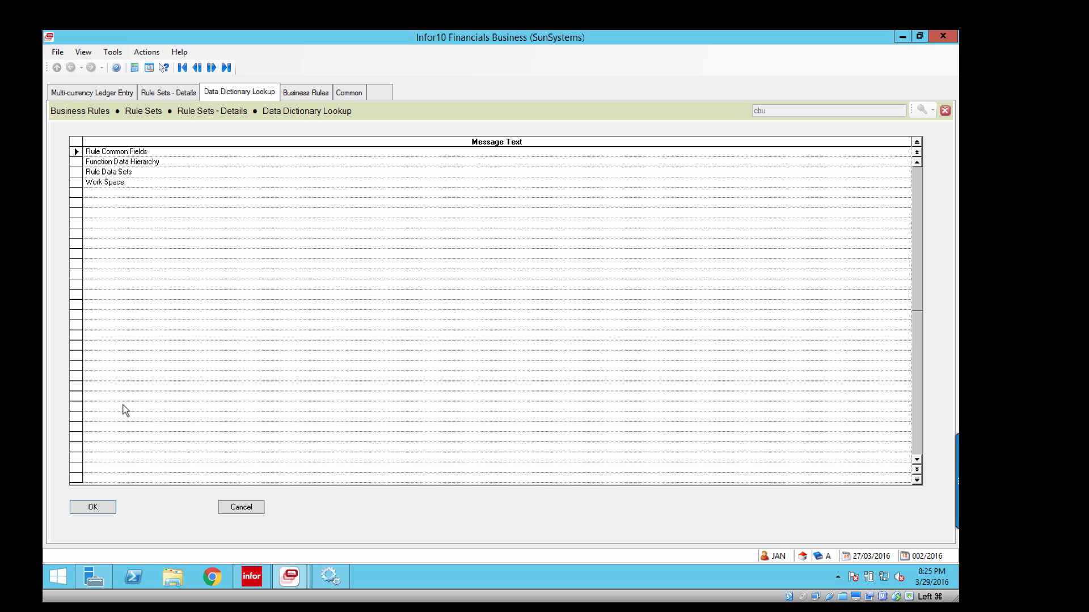
pyautogui.click(100, 505)
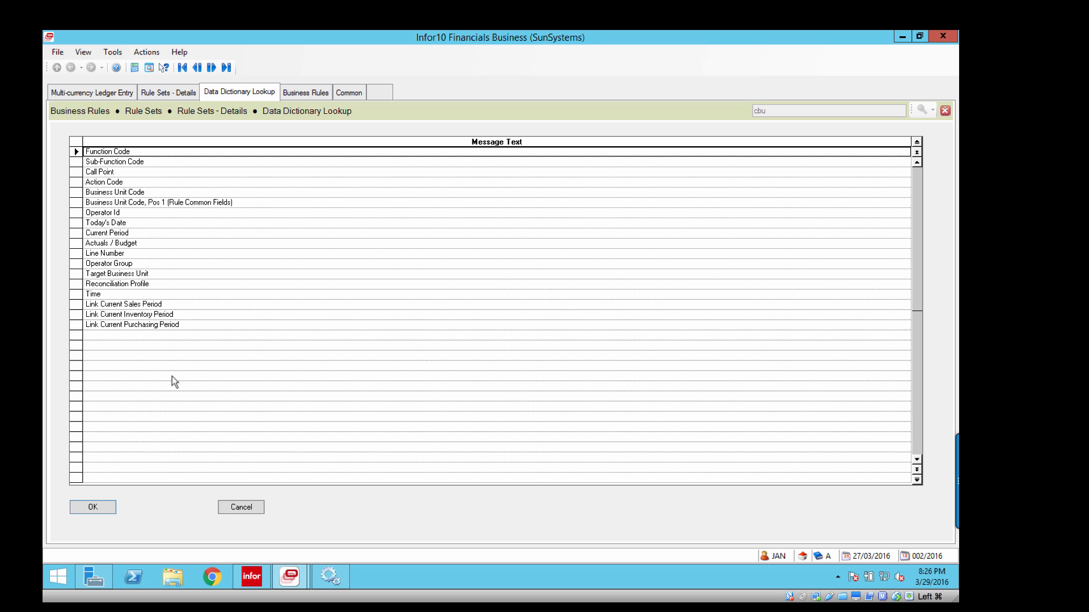
pyautogui.click(243, 508)
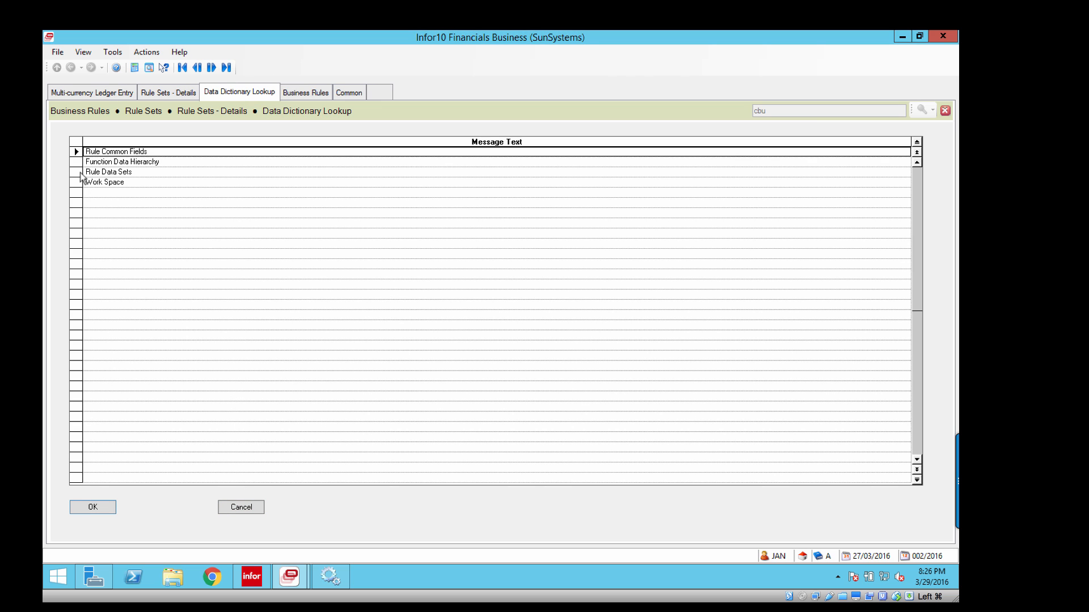
# View the entries under Rule Data Sets in the data dictionary and return to the category list.
pyautogui.click(81, 173)
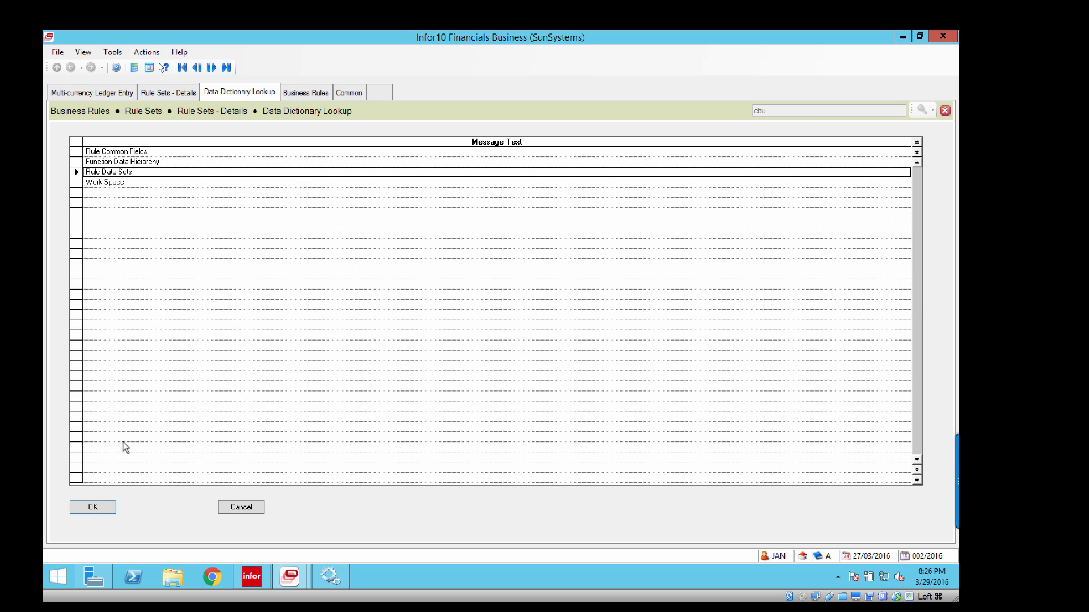
pyautogui.click(105, 508)
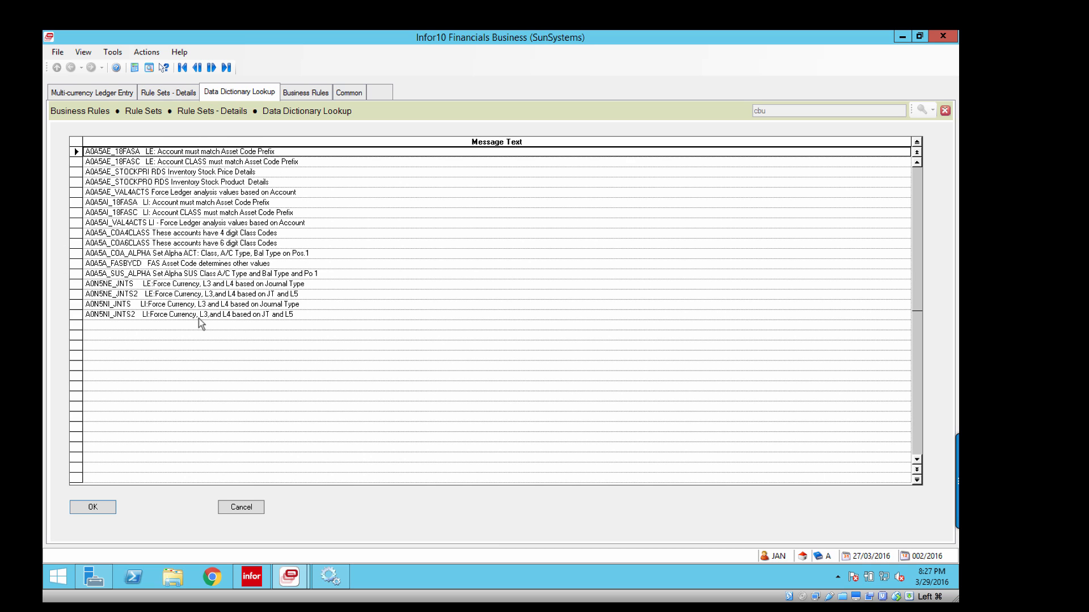
pyautogui.click(245, 508)
# Look through the Work Space fields in the data dictionary and return to the category list.
pyautogui.click(82, 188)
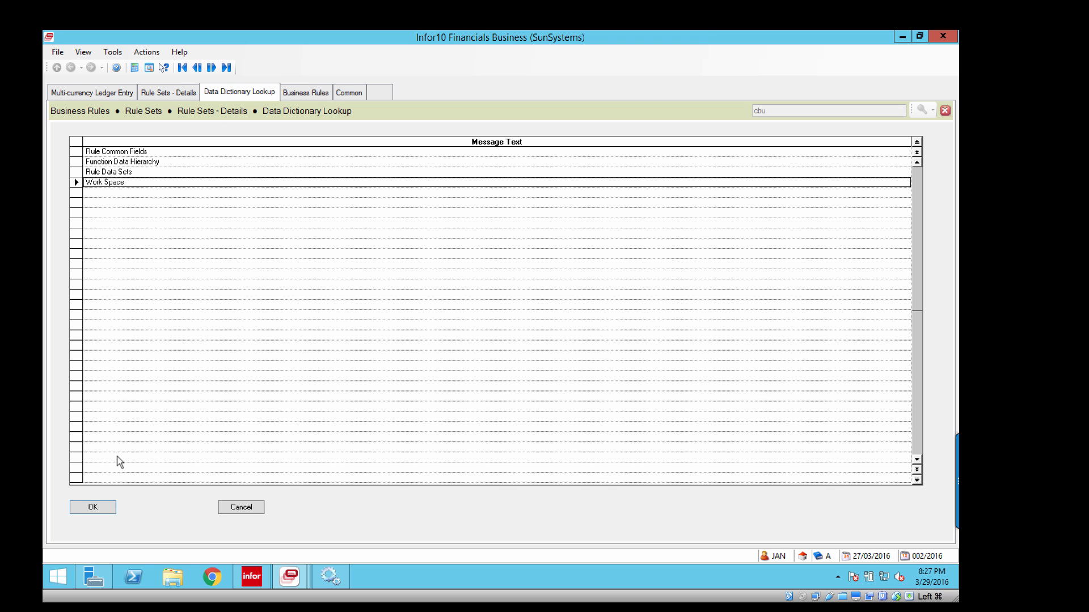
pyautogui.click(106, 507)
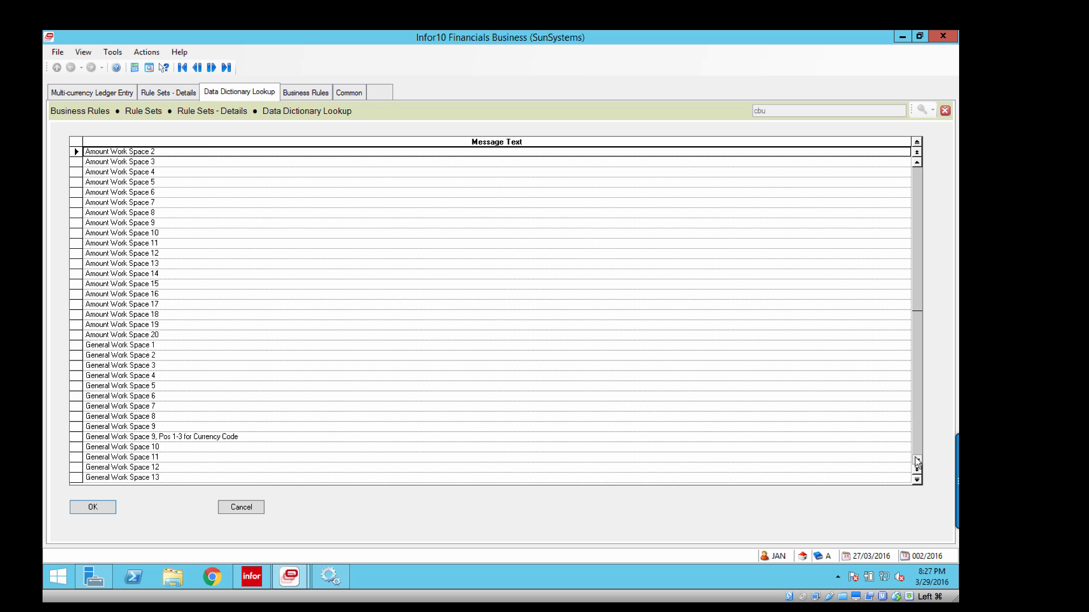
pyautogui.scroll(-5, 916, 463)
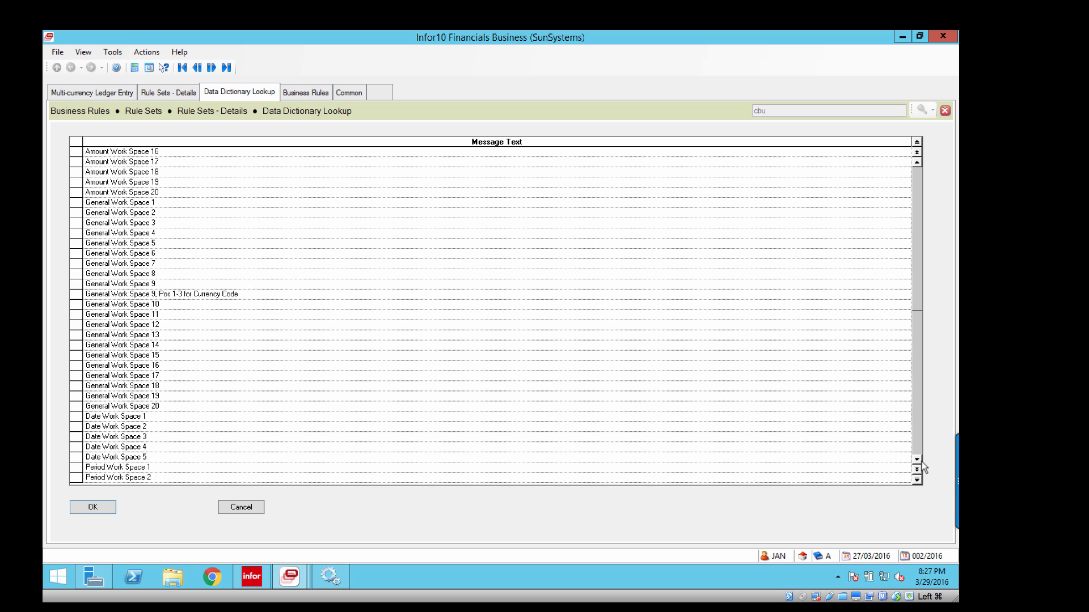
pyautogui.scroll(-1, 918, 464)
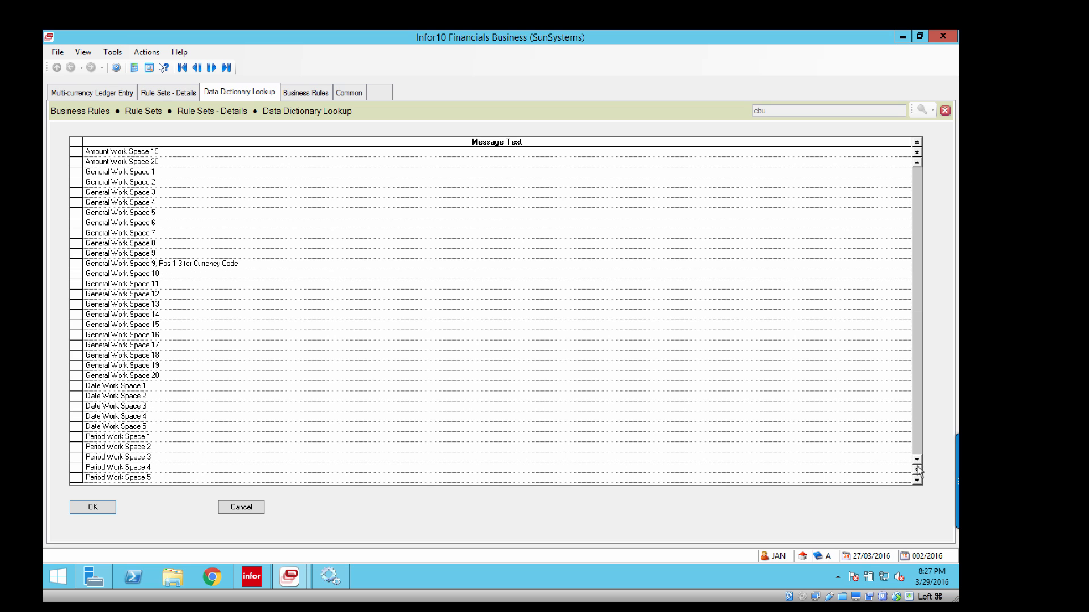
pyautogui.click(250, 508)
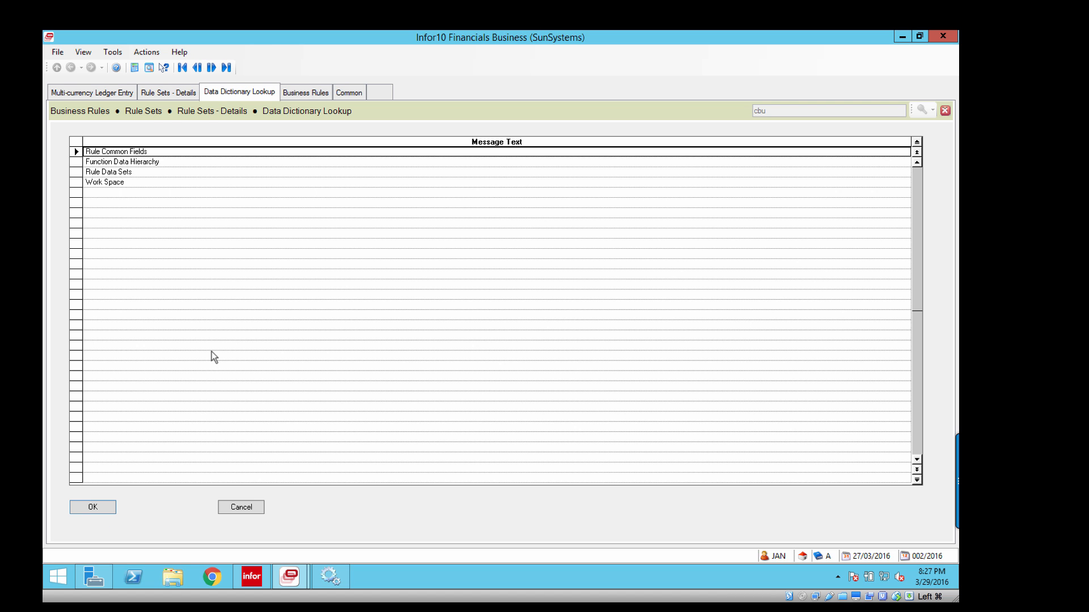
# Examine the Journal Header fields under Function Data Hierarchy, comparing the hierarchy with the ledger entry form.
pyautogui.click(81, 164)
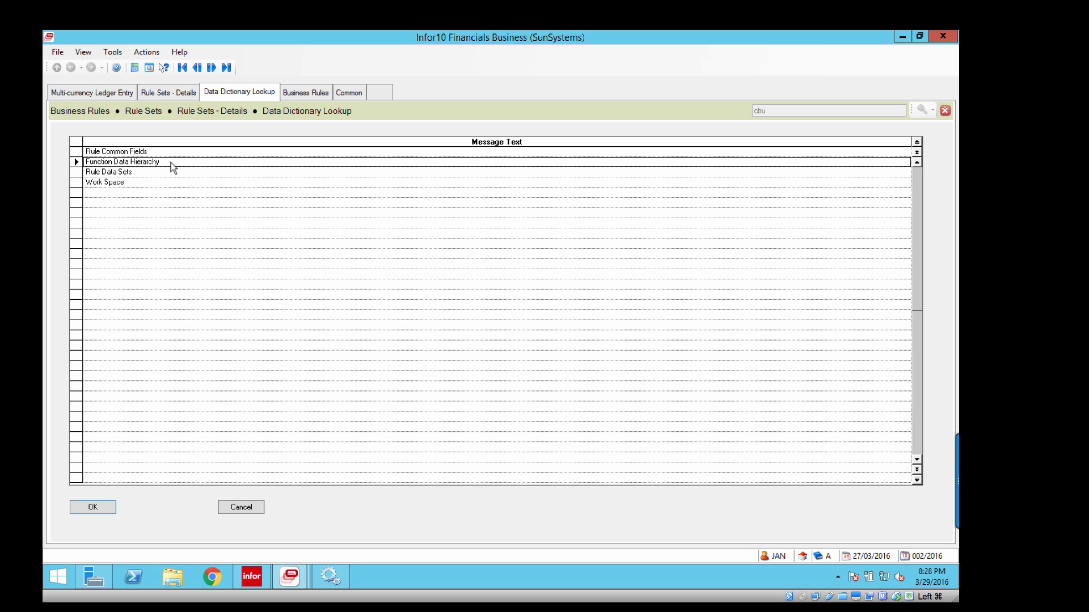
pyautogui.click(100, 506)
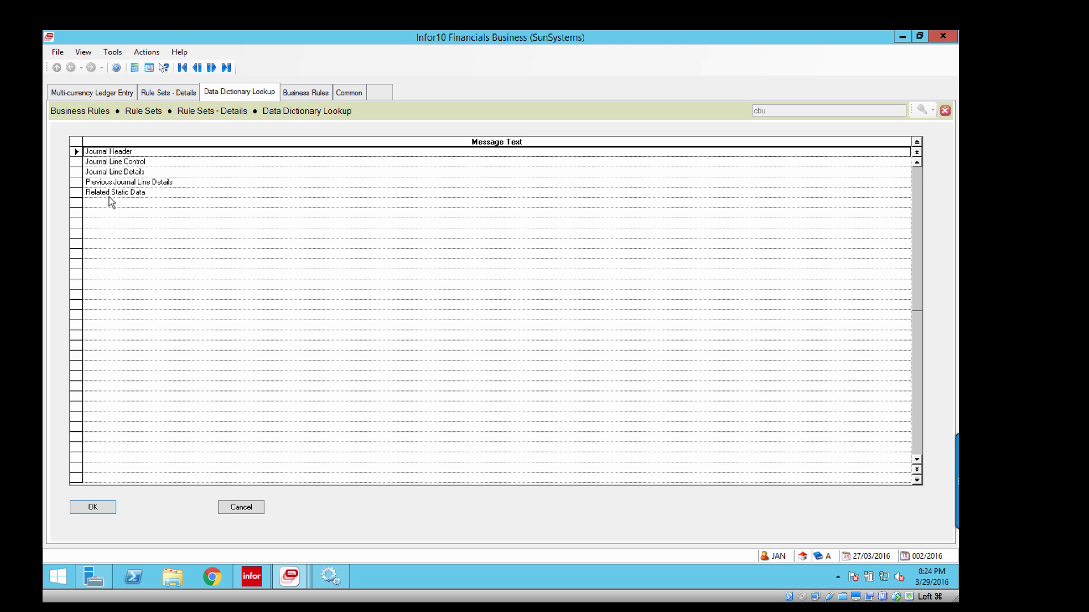
pyautogui.click(103, 94)
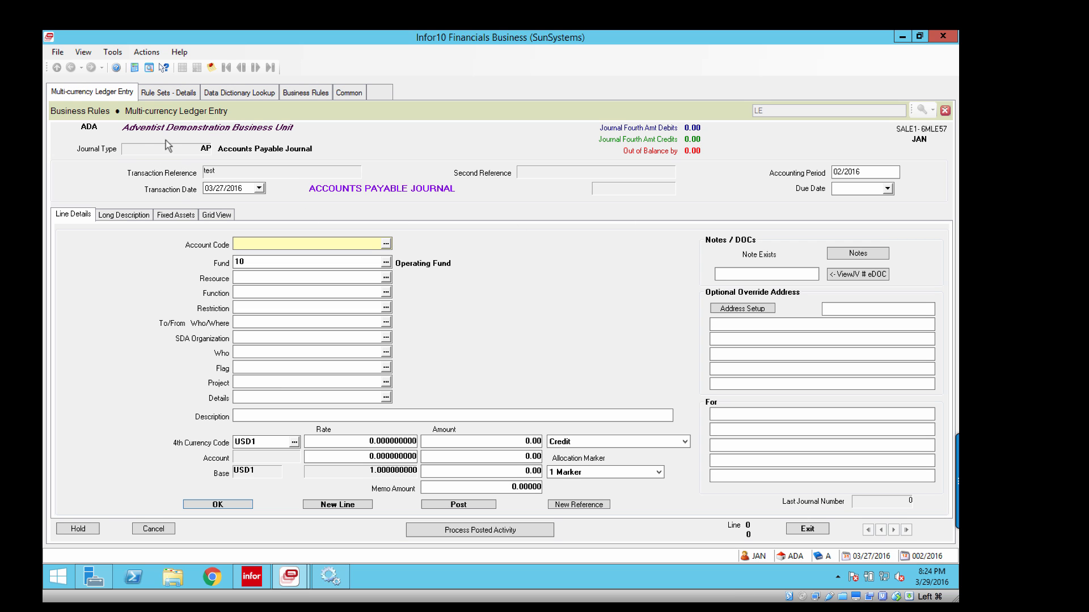
pyautogui.click(224, 93)
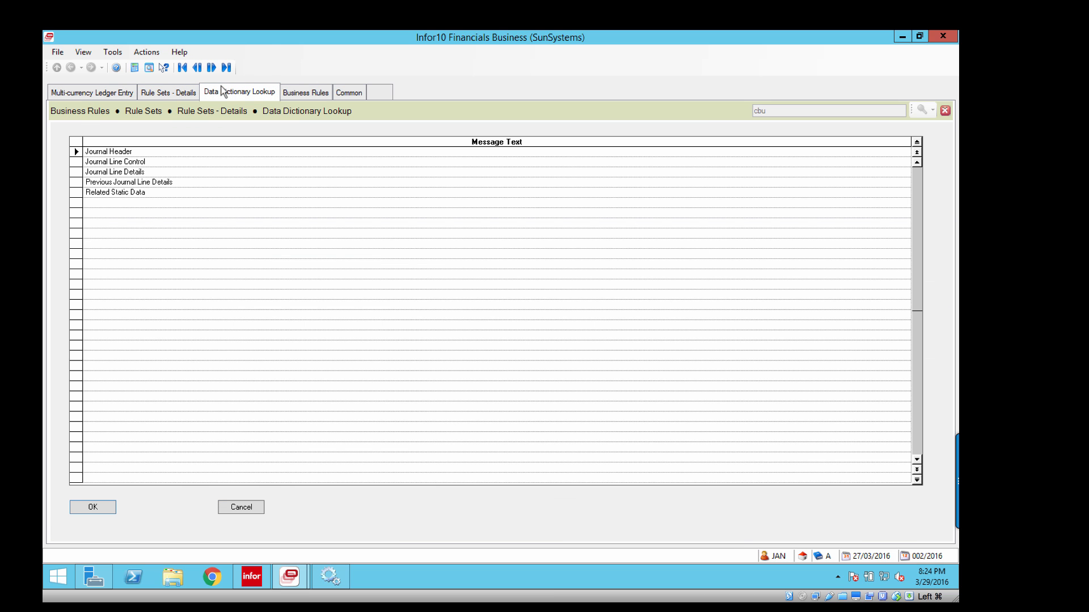
pyautogui.click(93, 508)
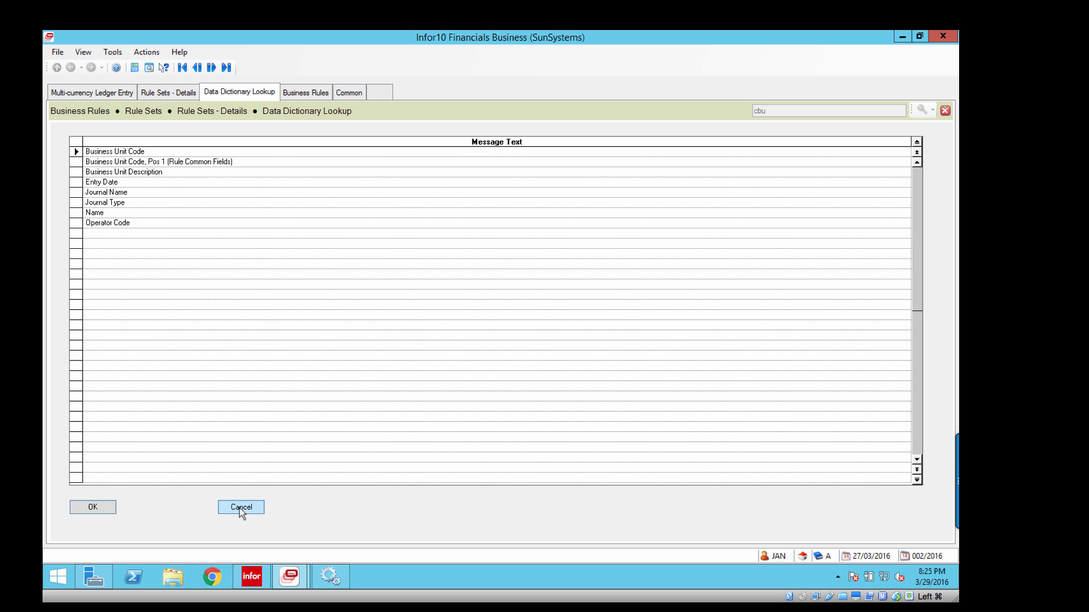
pyautogui.click(234, 366)
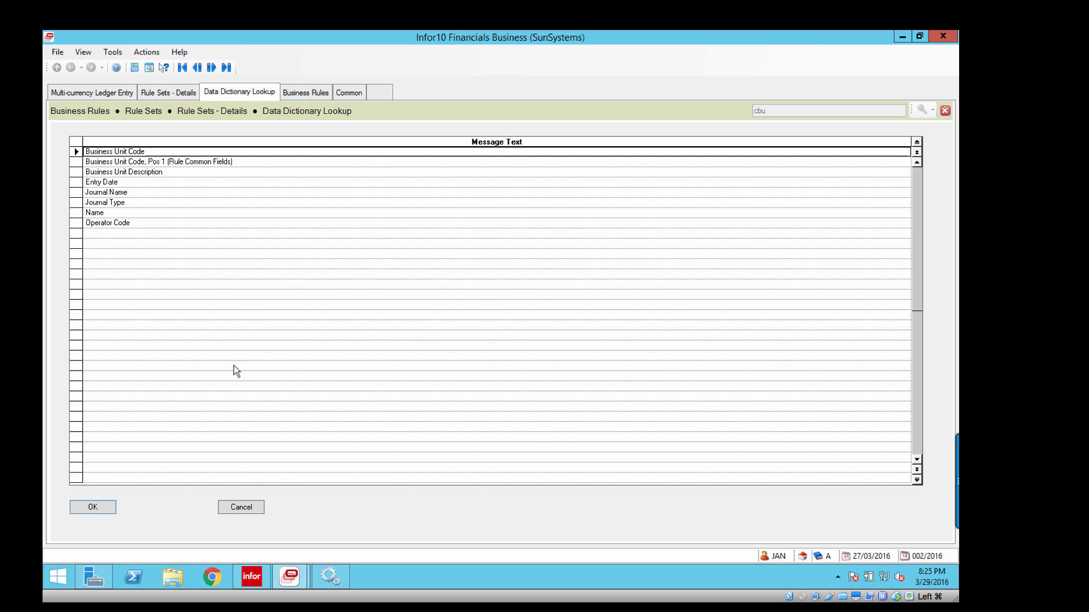
pyautogui.click(245, 508)
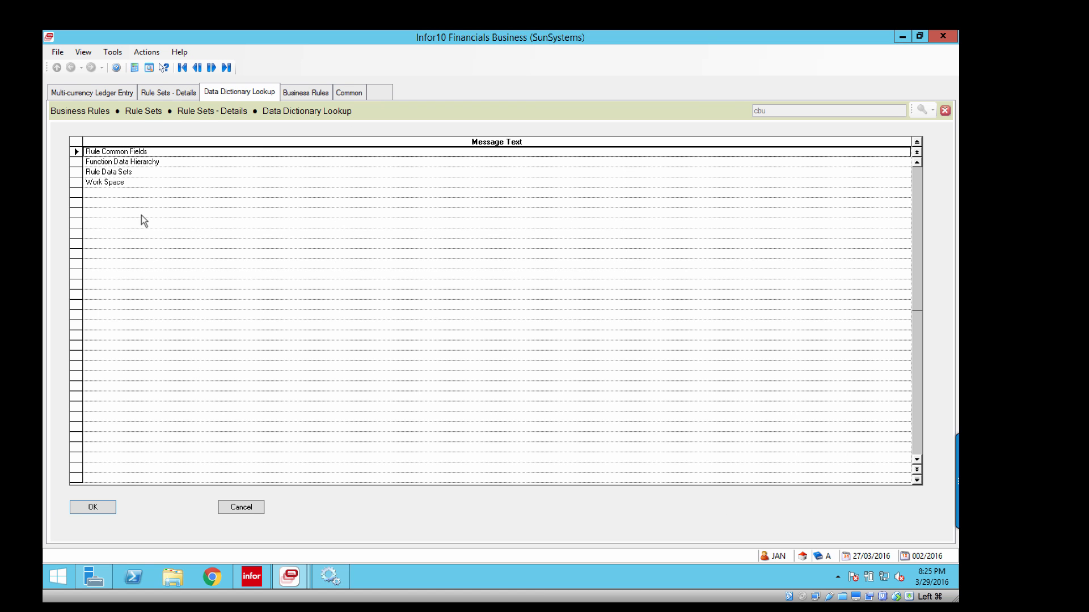
# Set Value 1 of the TEMP rule's If line to Account Name from the journal line fields under Function Data Hierarchy.
pyautogui.click(105, 164)
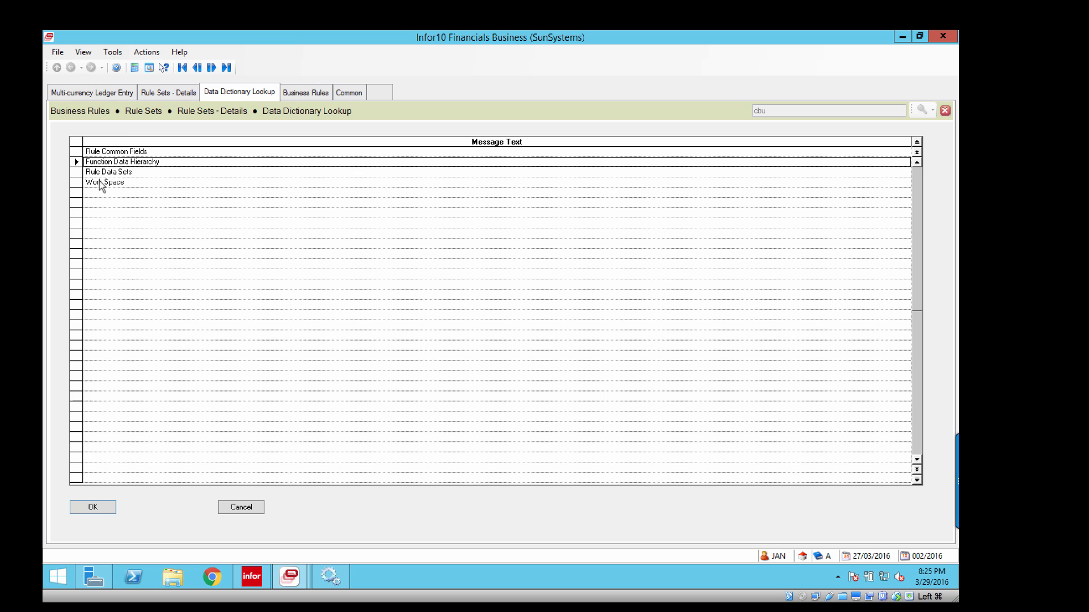
pyautogui.click(93, 508)
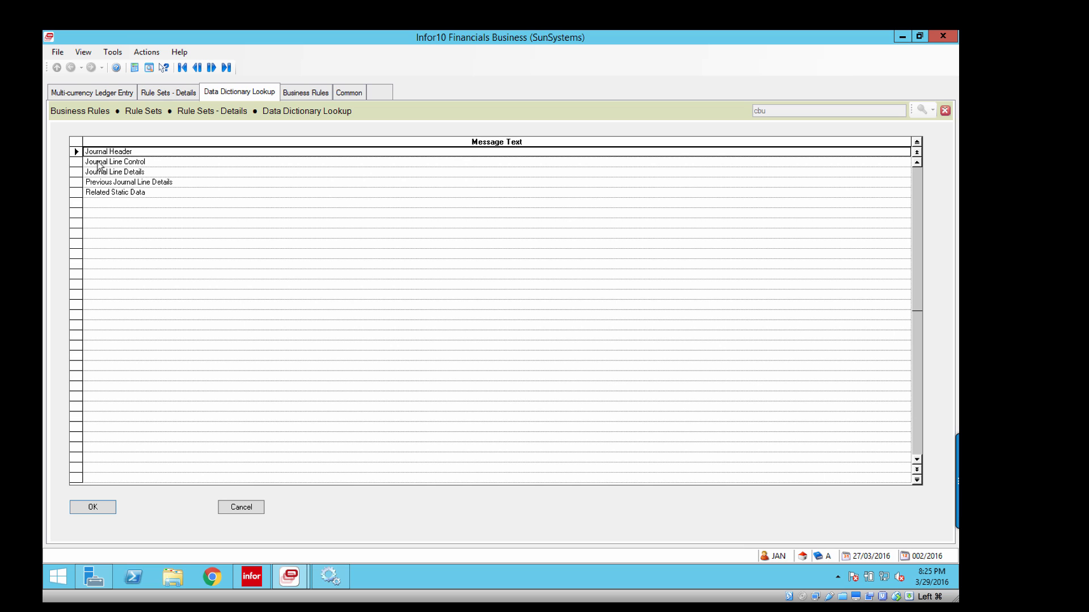
pyautogui.click(99, 163)
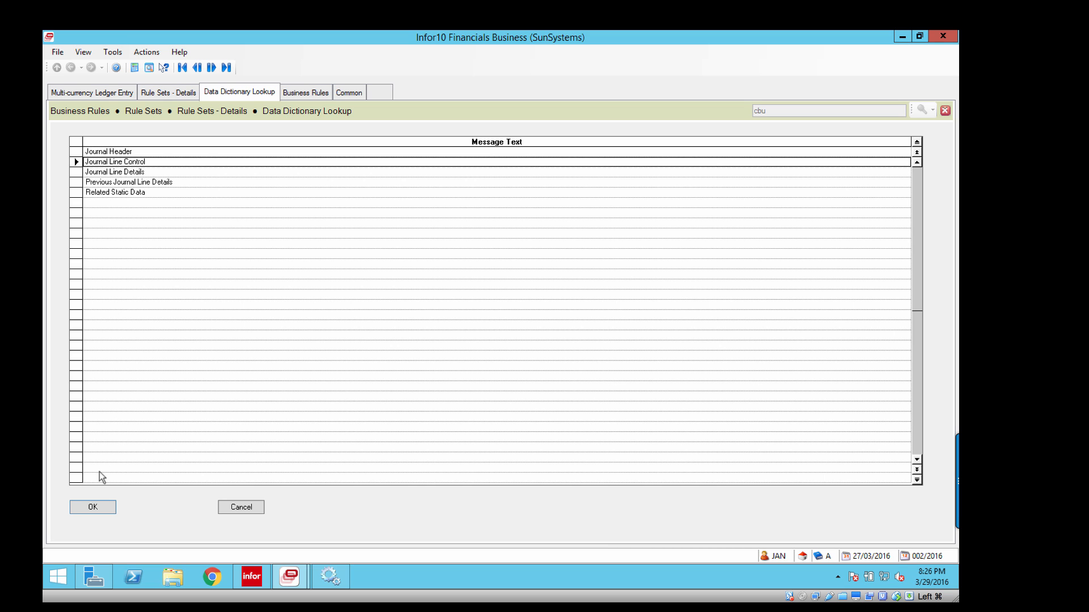
pyautogui.click(93, 507)
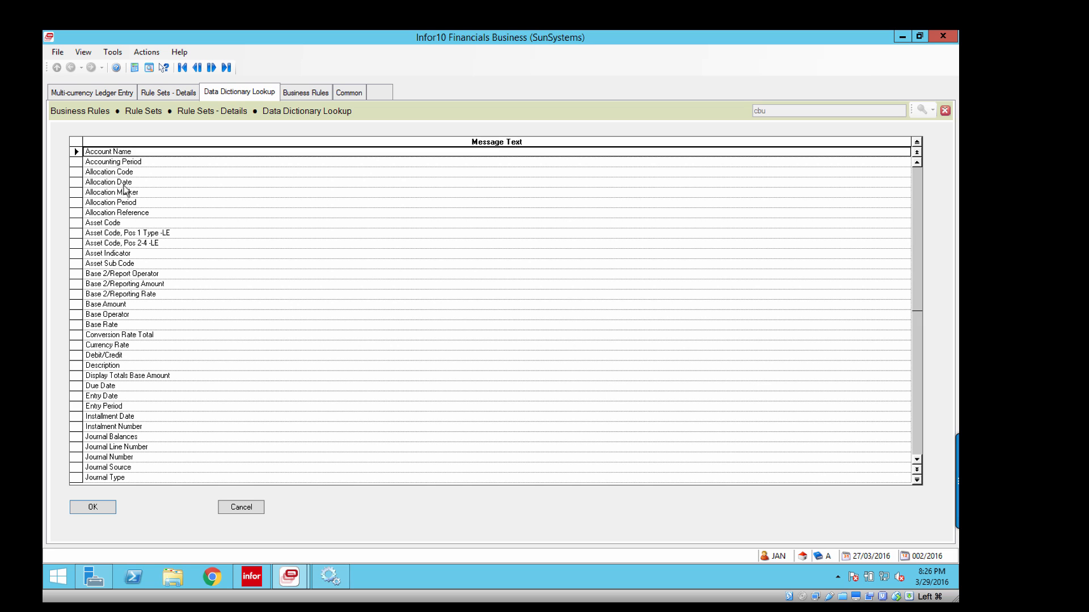
pyautogui.click(92, 507)
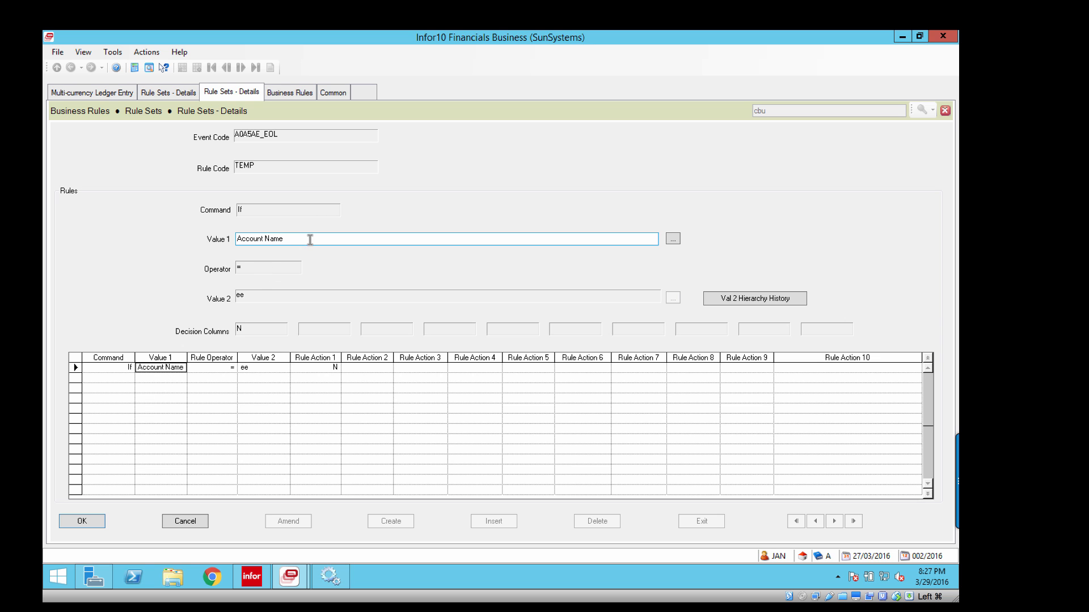
# View the Display Totals Base Amount fields under Journal Line Control for Value 1, compare them with the ledger entry form, and return to the category list.
pyautogui.click(673, 239)
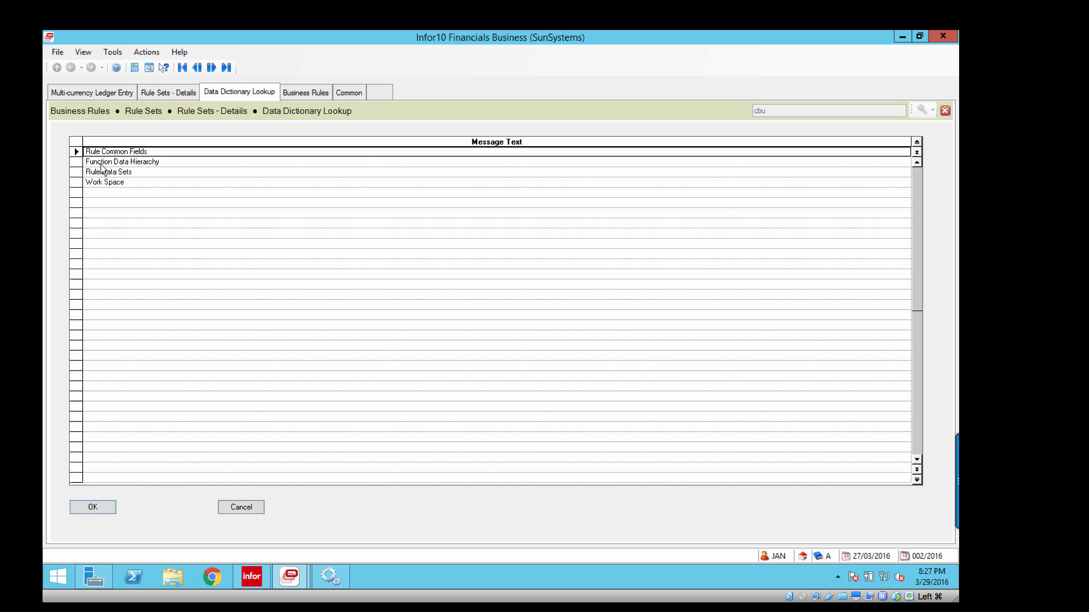
pyautogui.click(101, 164)
pyautogui.click(98, 502)
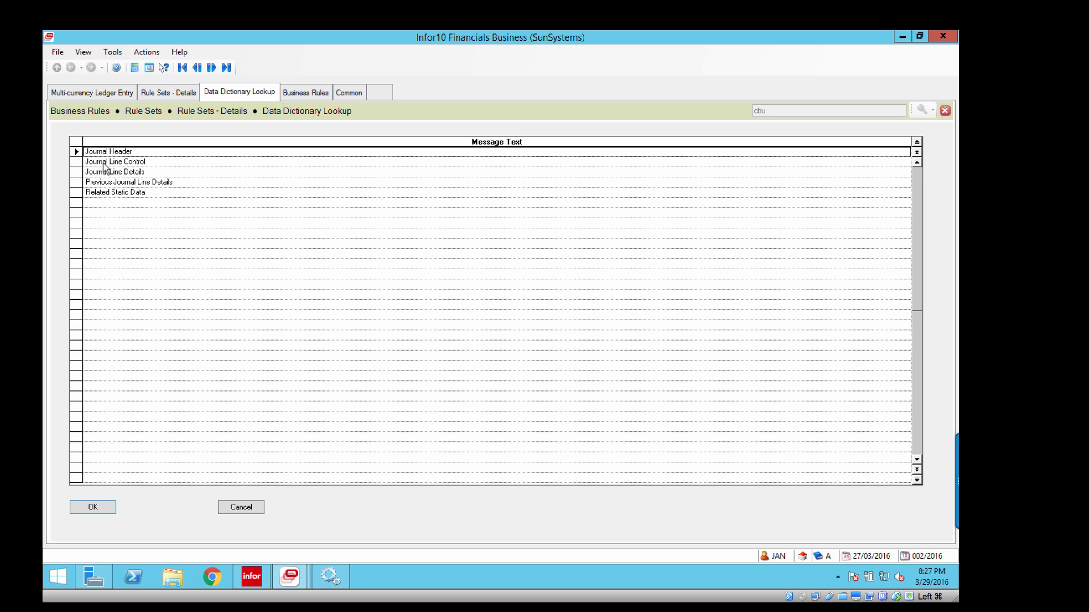
pyautogui.click(103, 163)
pyautogui.click(94, 505)
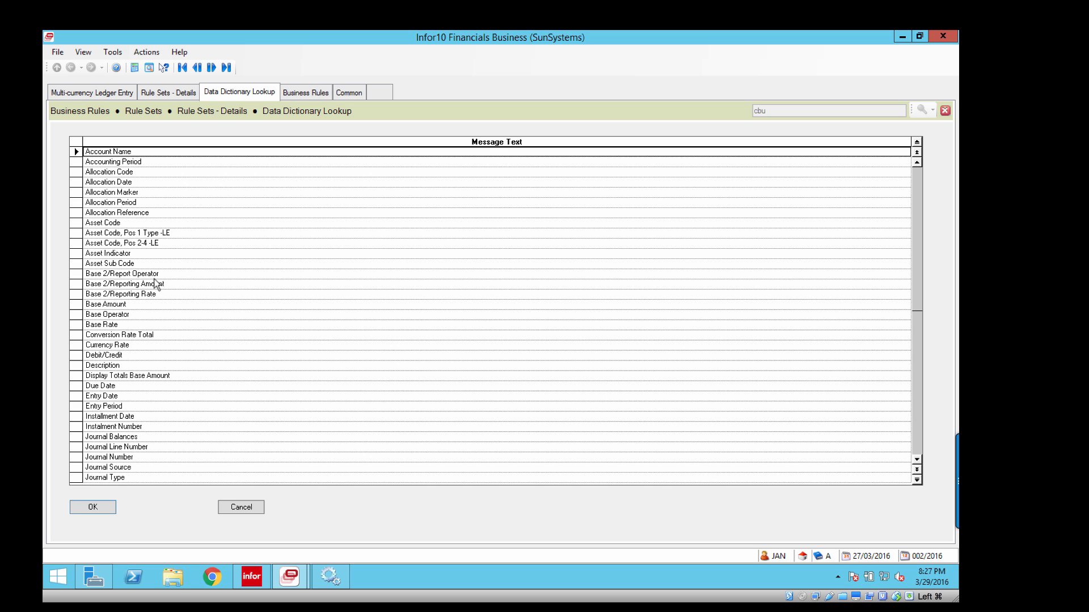
pyautogui.click(196, 375)
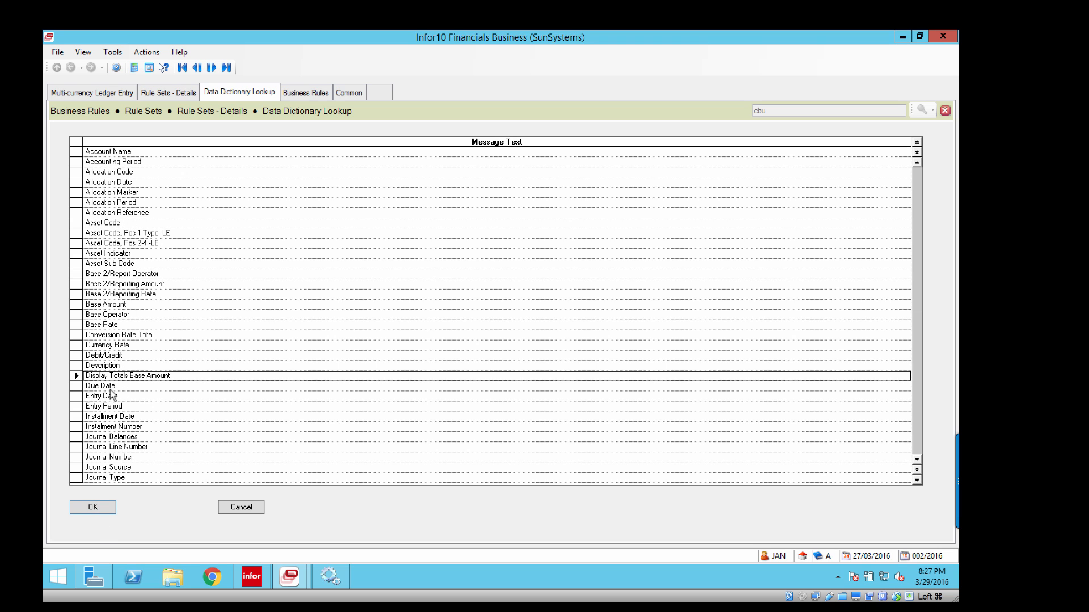
pyautogui.click(93, 507)
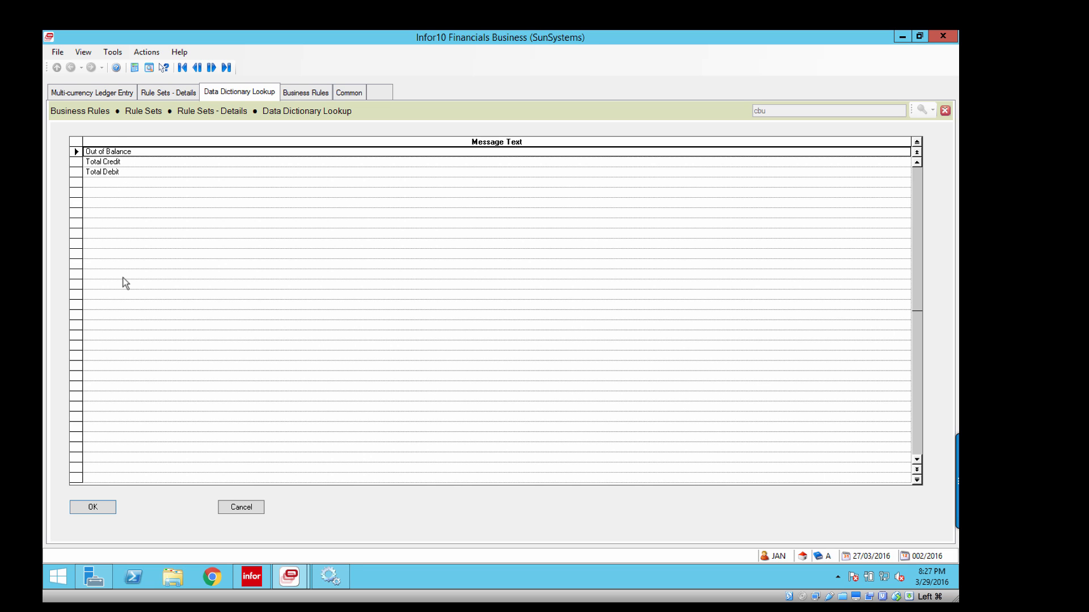
pyautogui.click(93, 164)
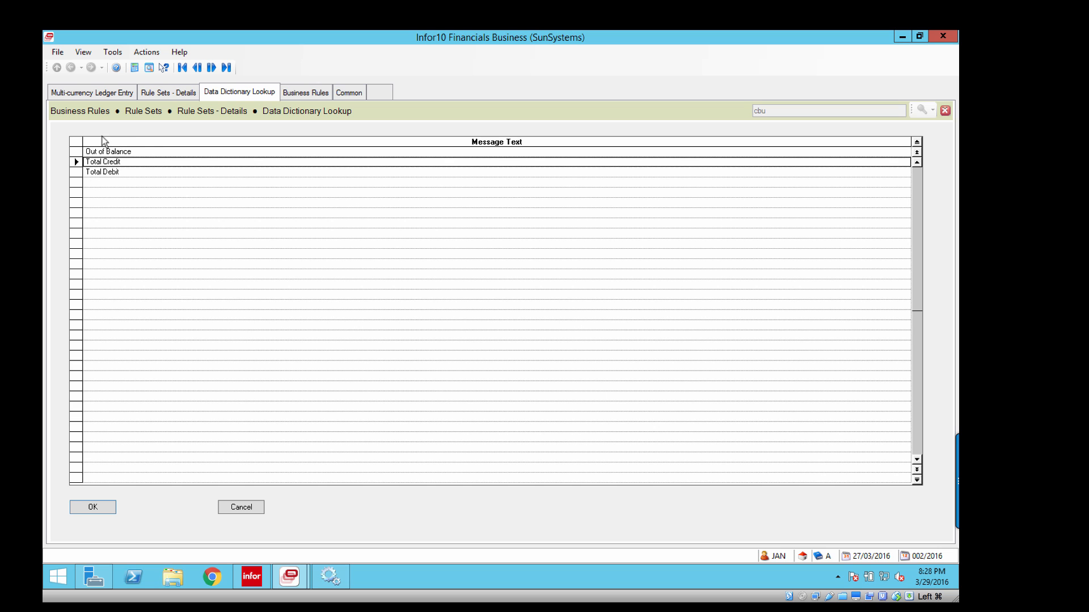
pyautogui.click(107, 95)
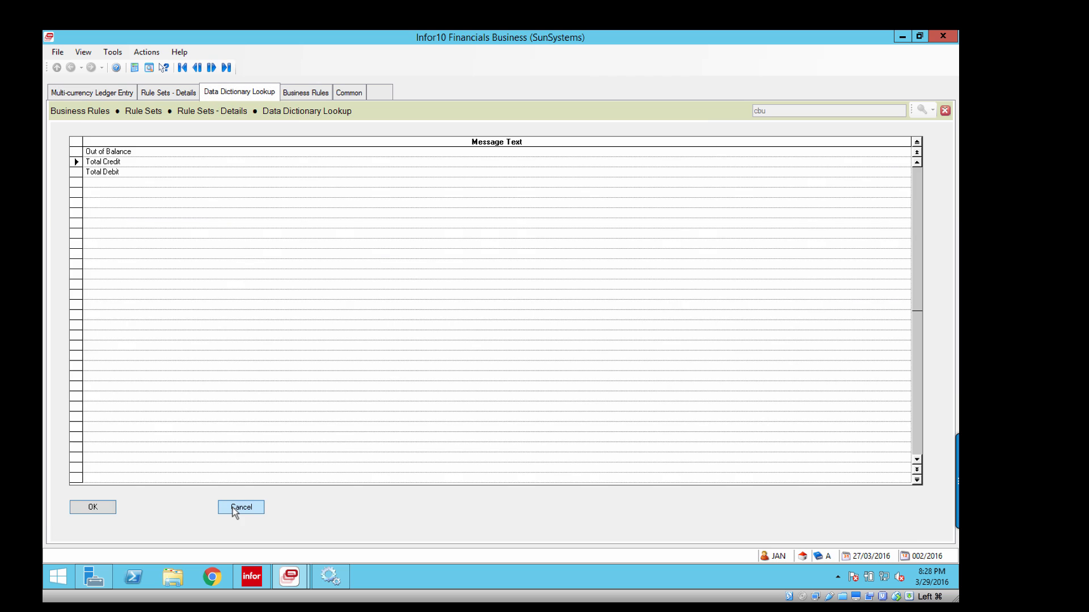
pyautogui.click(233, 508)
# Look through the complete list of Journal Line Control fields under Function Data Hierarchy.
pyautogui.press('Down')
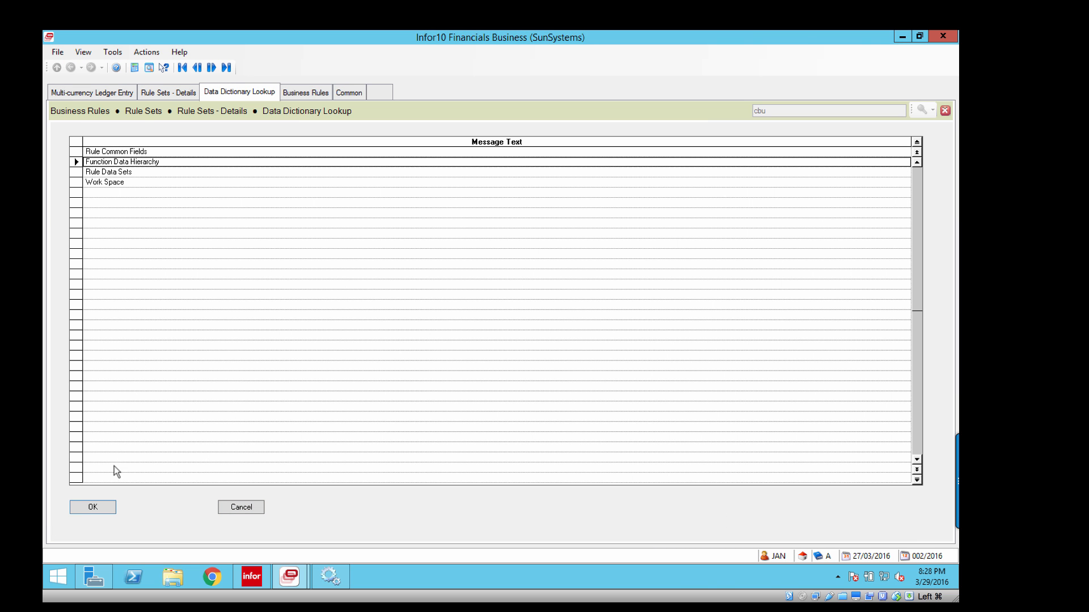
pyautogui.click(101, 506)
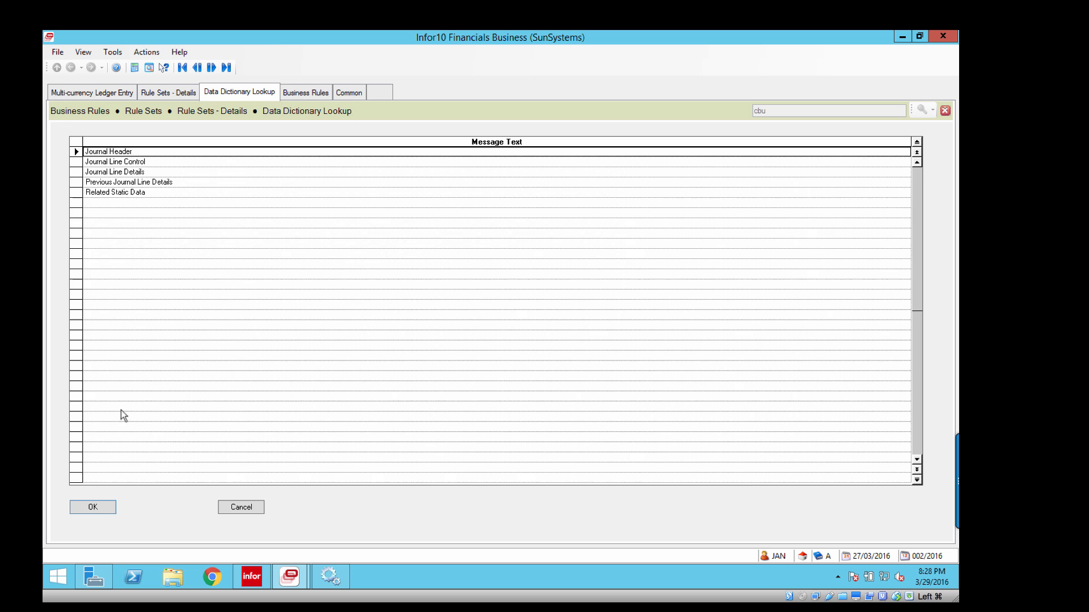
pyautogui.click(102, 162)
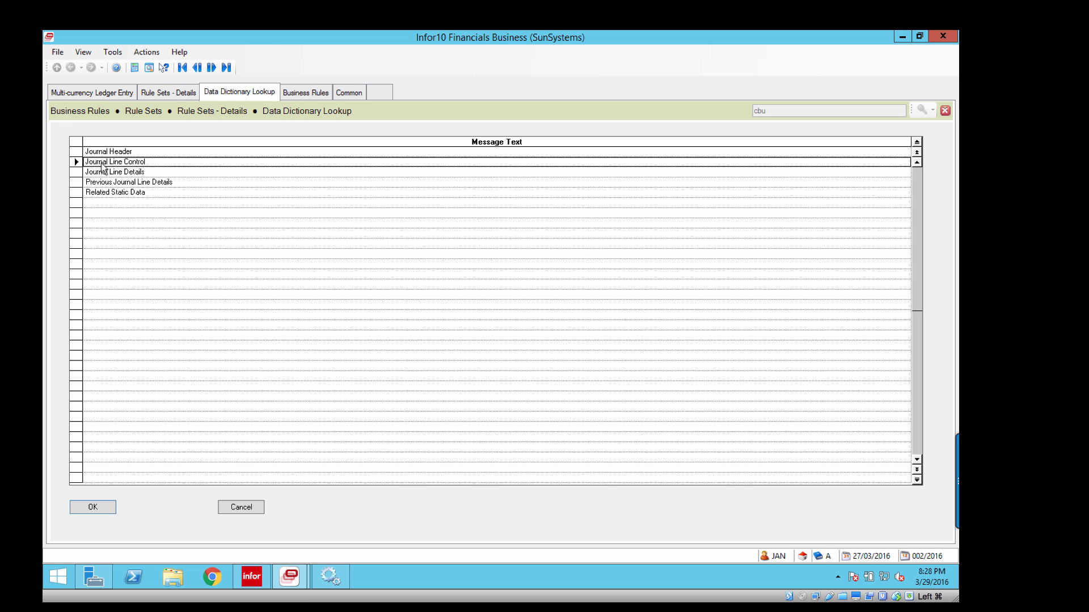
pyautogui.click(108, 511)
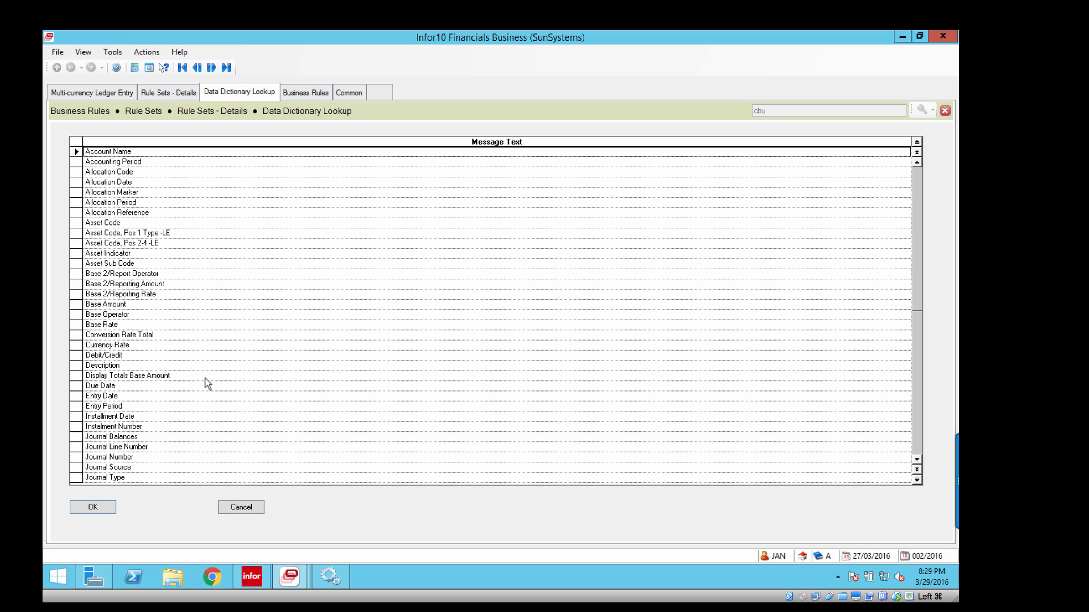
pyautogui.click(917, 460)
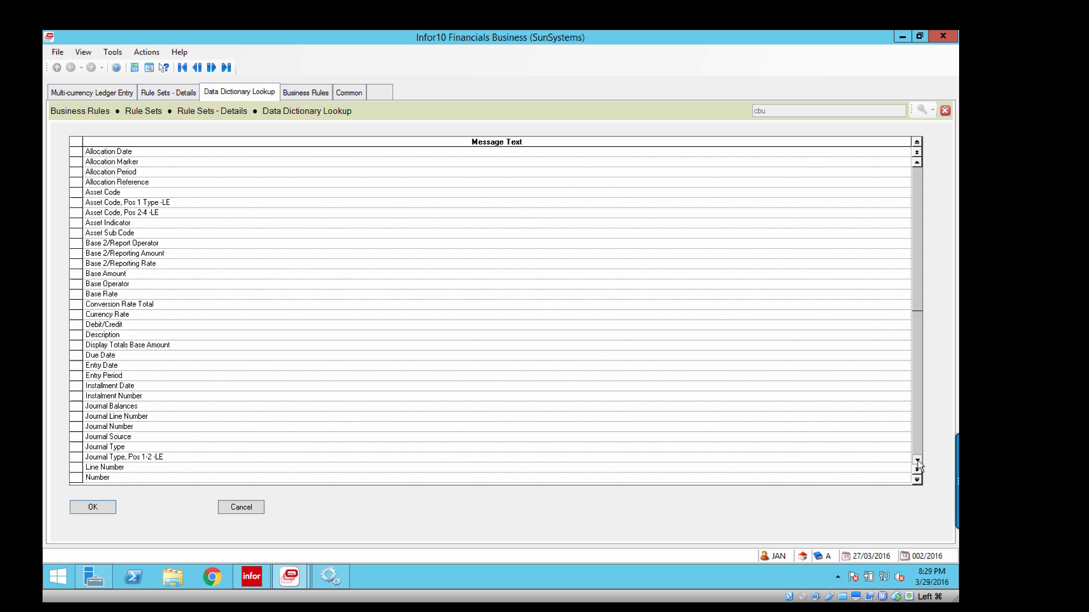
pyautogui.click(917, 462)
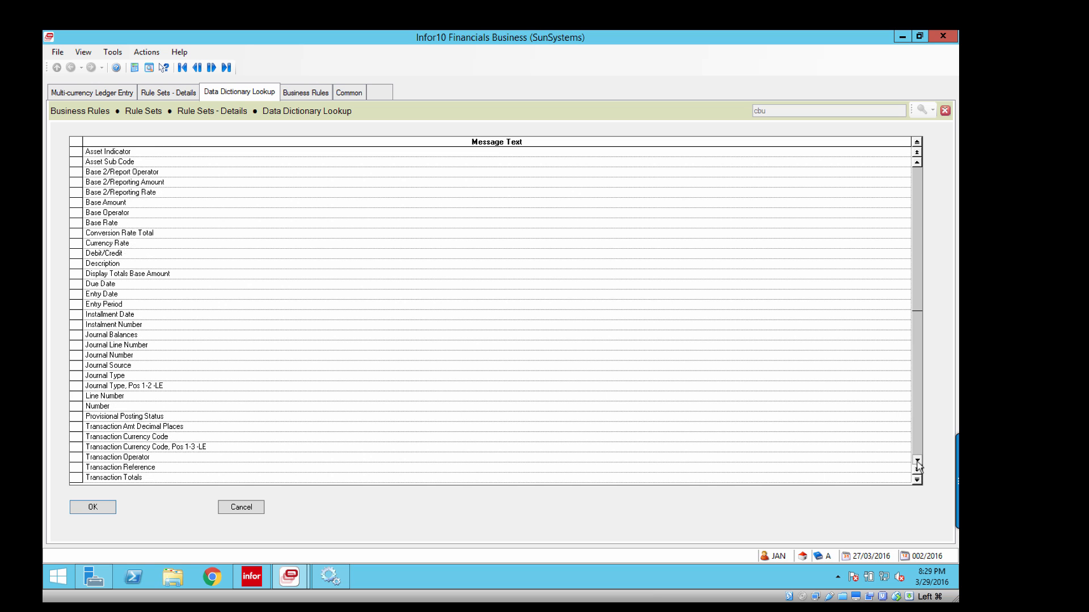
pyautogui.click(917, 461)
pyautogui.click(469, 315)
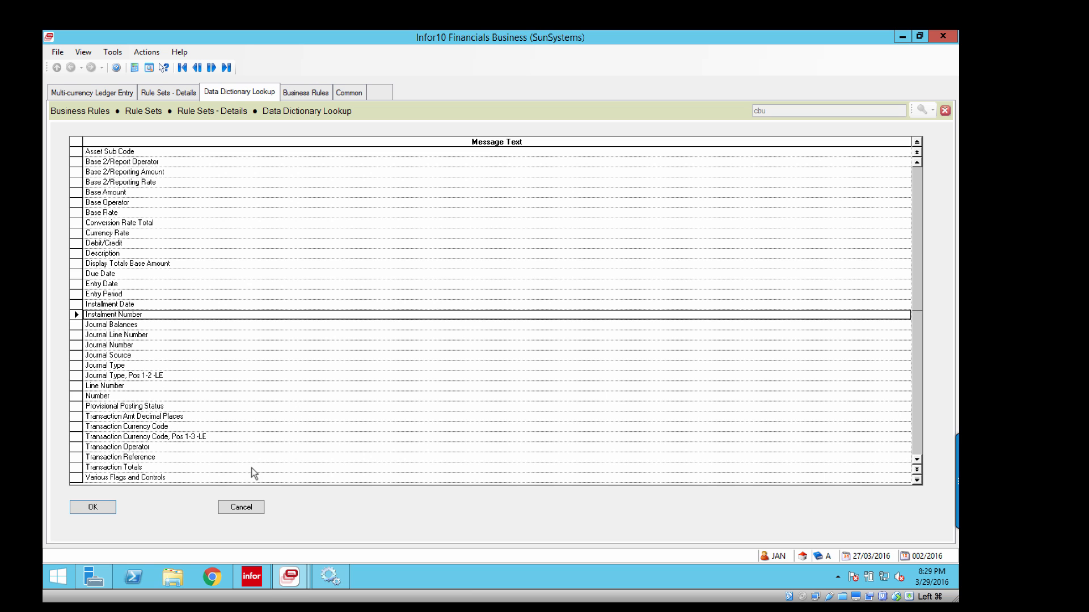
# View the Ledger Analysis Usage Flag entries within Various Flags and Controls of Journal Line Control.
pyautogui.click(128, 477)
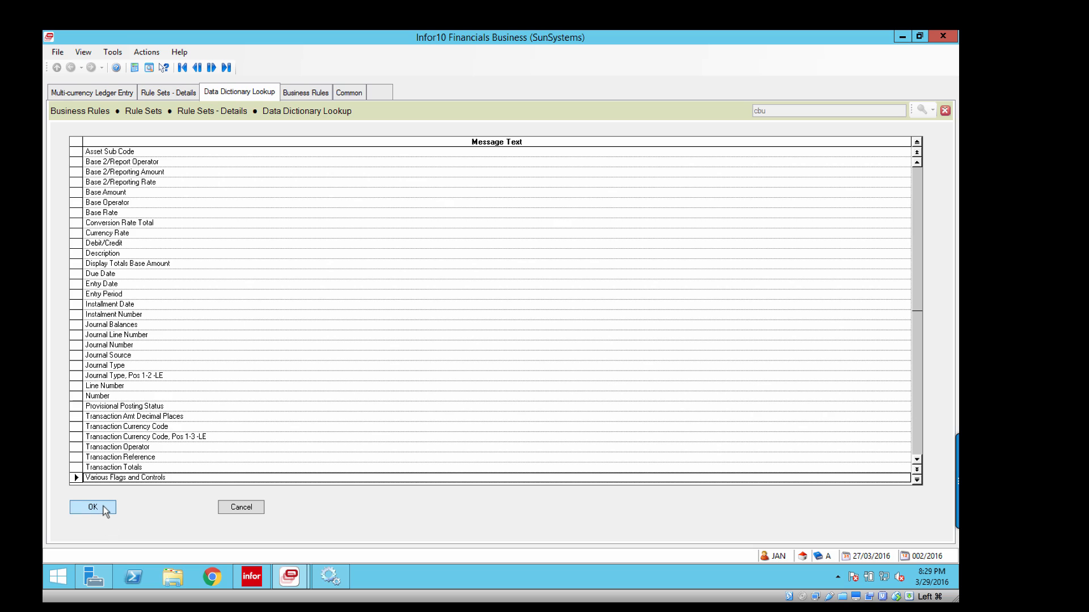
pyautogui.click(104, 509)
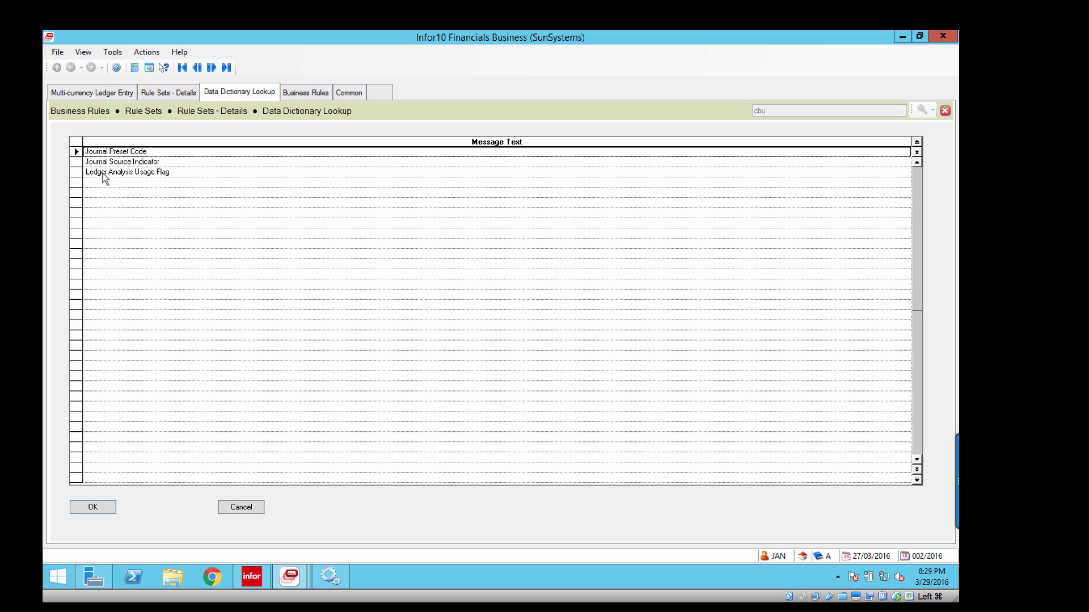
pyautogui.click(79, 175)
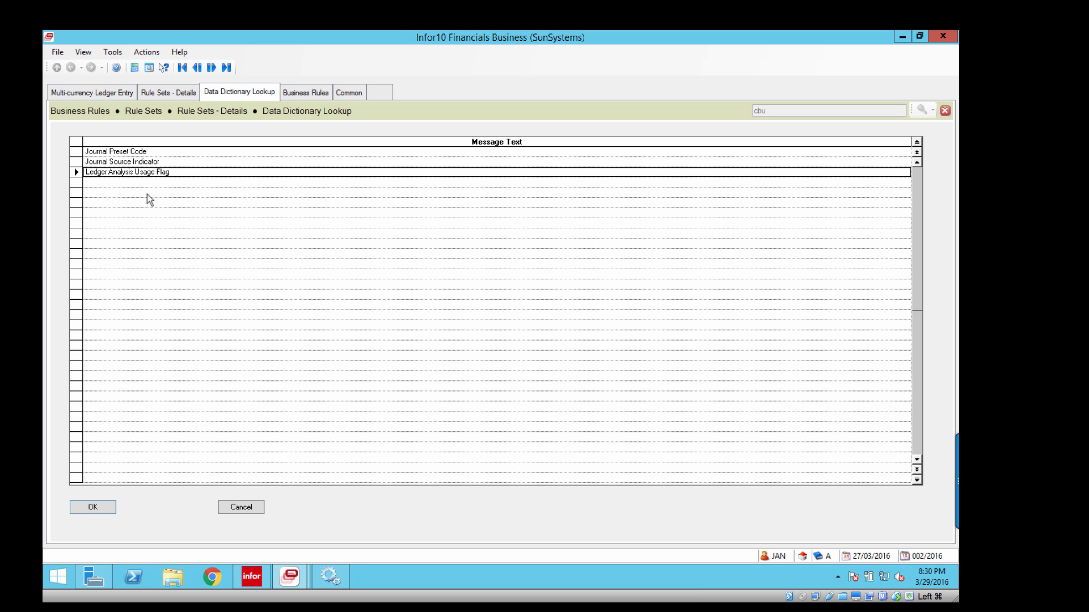
pyautogui.click(94, 510)
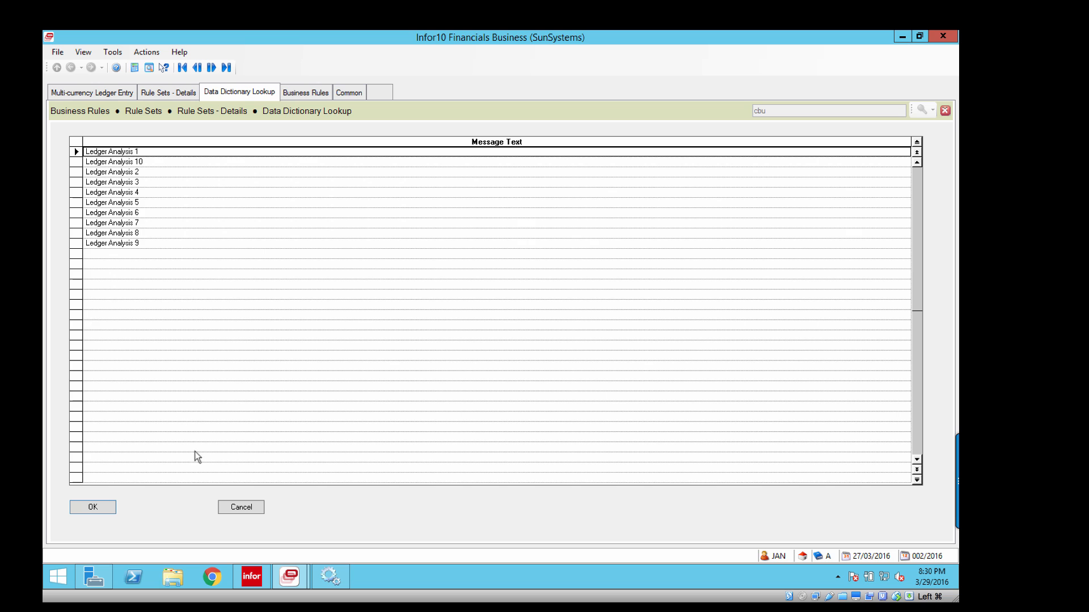
# Look through the Journal Line Details fields under Function Data Hierarchy.
pyautogui.click(97, 163)
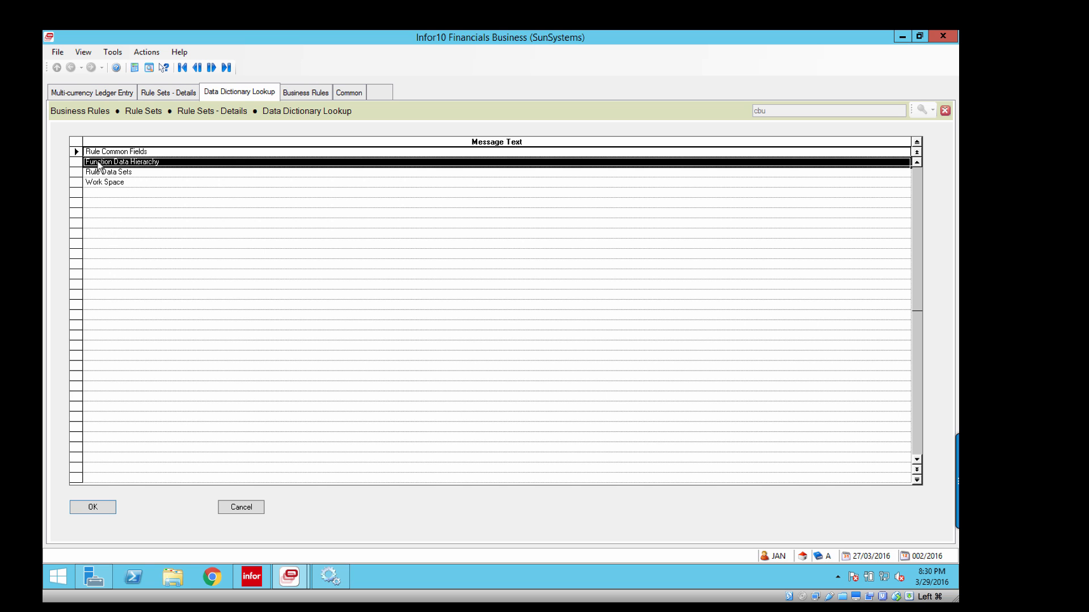
pyautogui.click(106, 503)
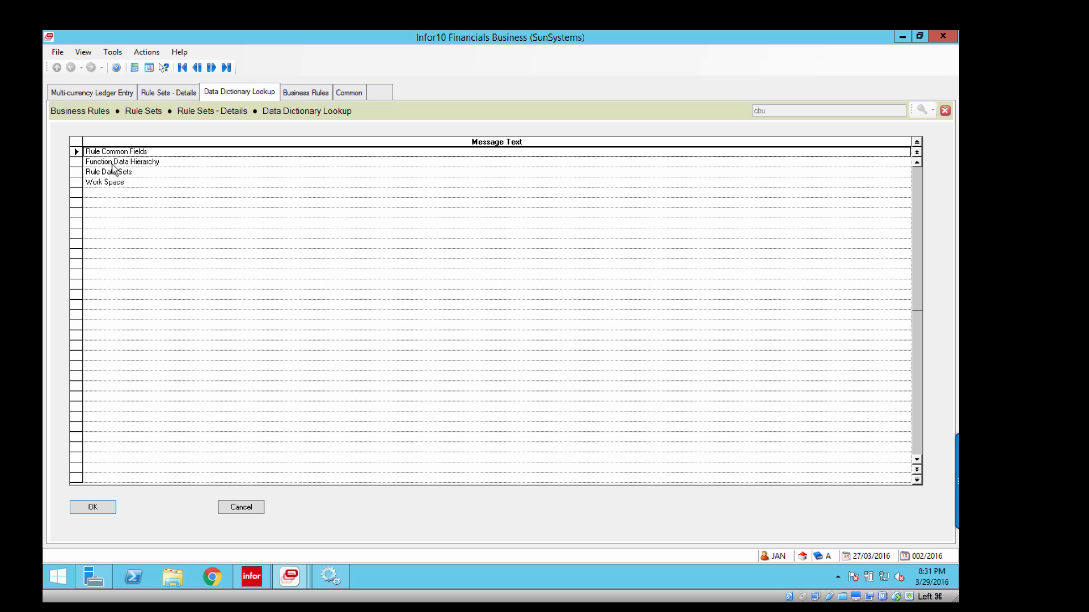
pyautogui.click(110, 163)
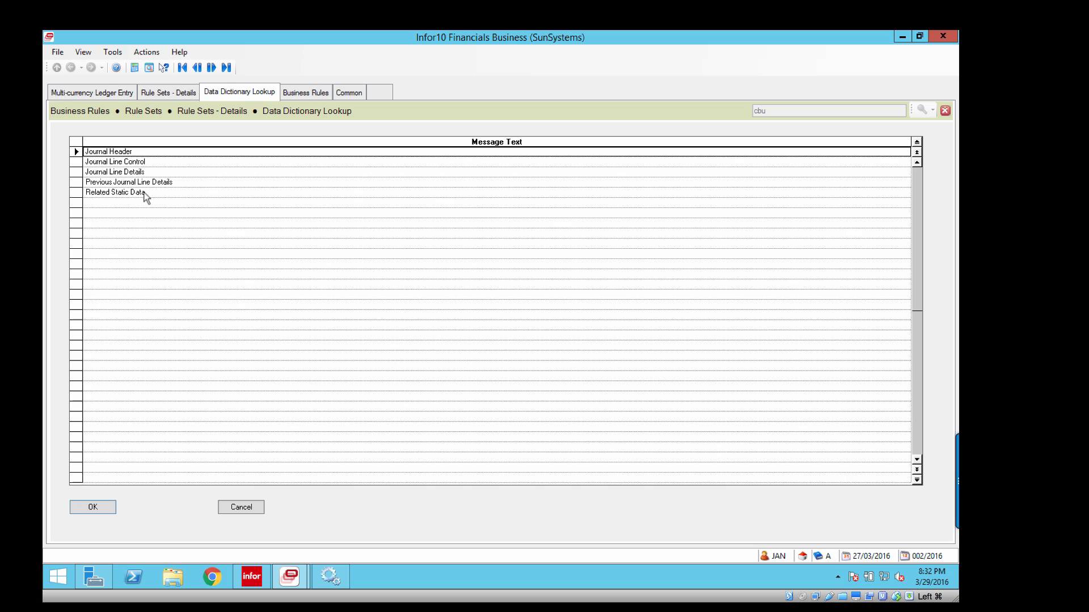
pyautogui.click(113, 174)
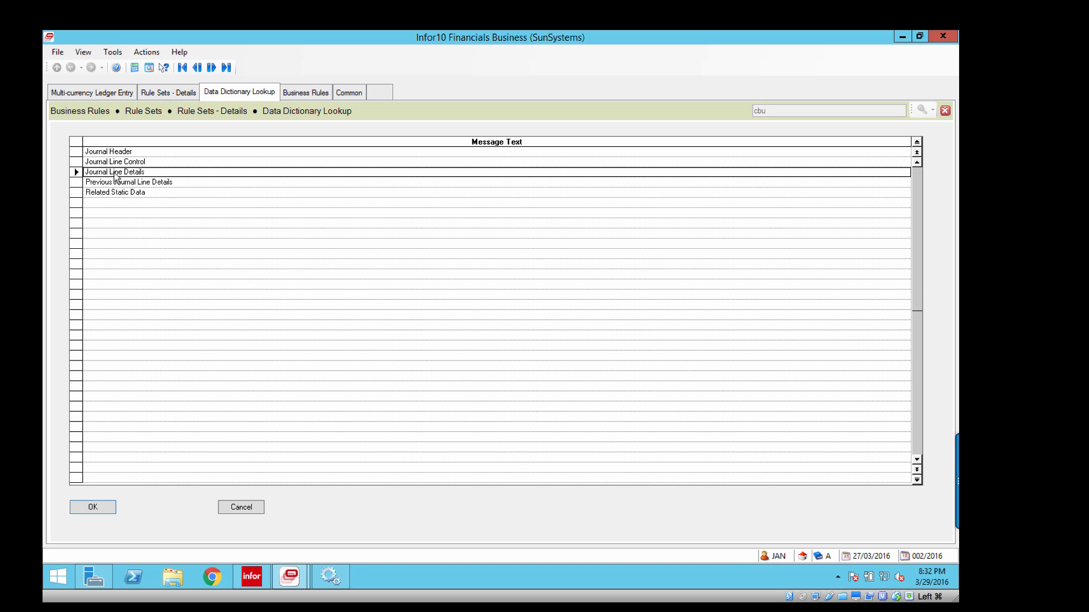
pyautogui.doubleClick(115, 173)
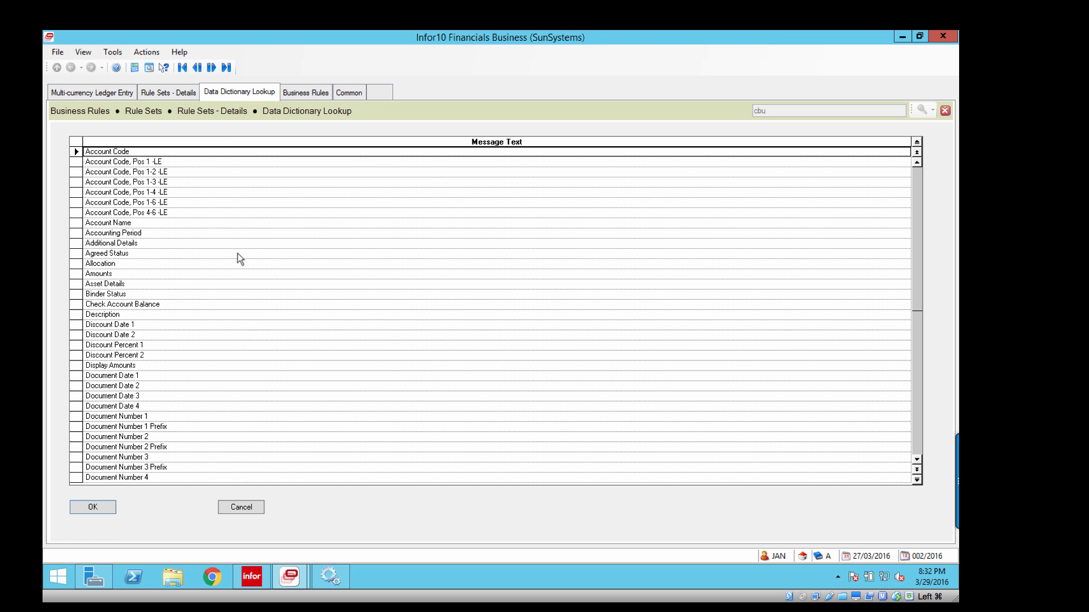
pyautogui.click(918, 461)
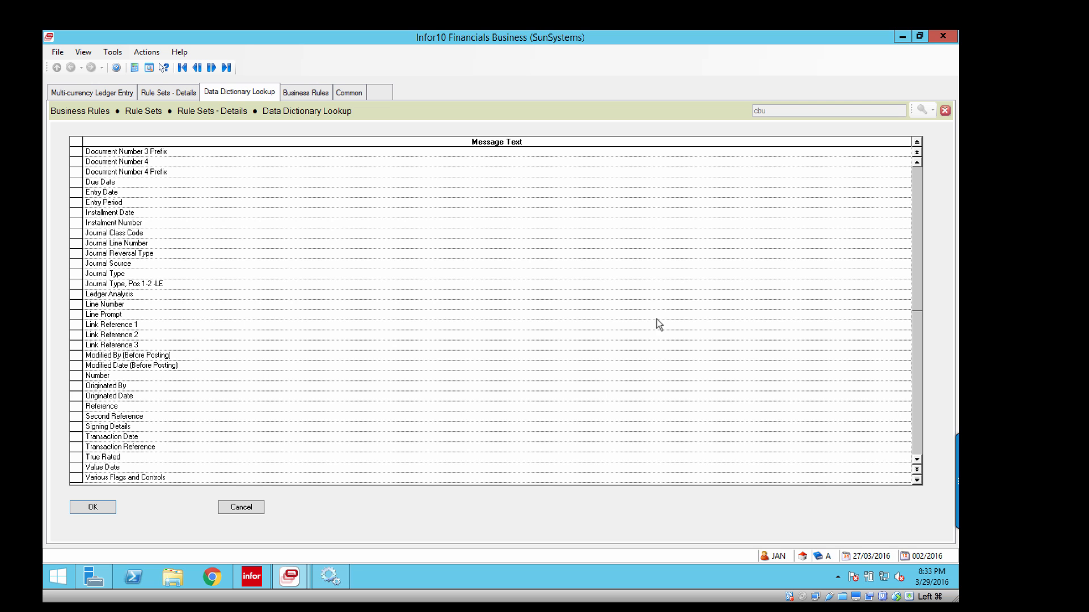
pyautogui.click(917, 163)
# Examine the Account Details fields under Related Static Data in Function Data Hierarchy, checking the ledger entry form for comparison.
pyautogui.click(101, 163)
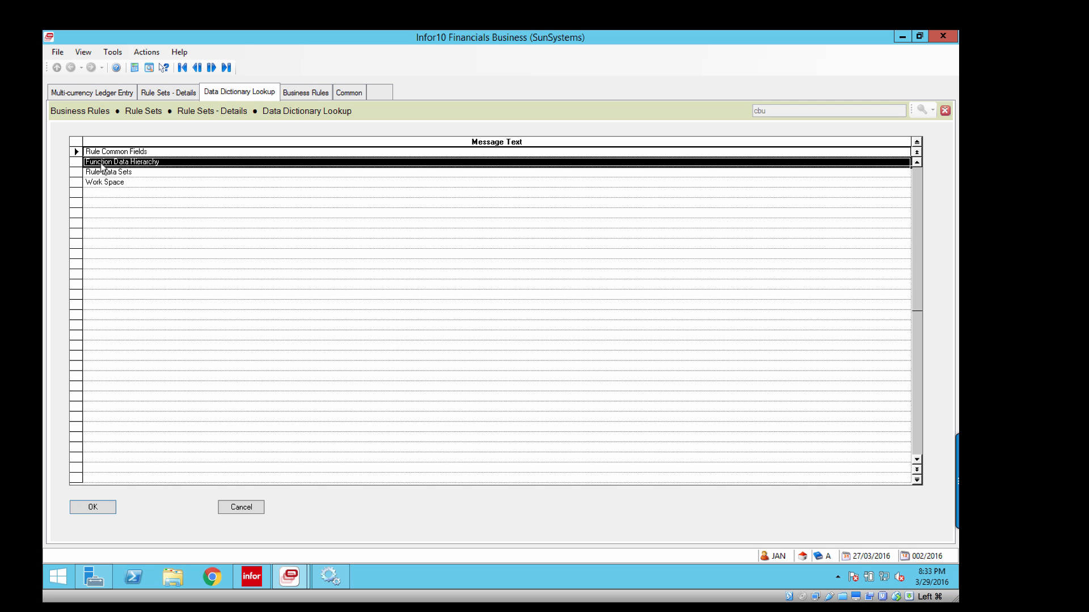
pyautogui.click(93, 507)
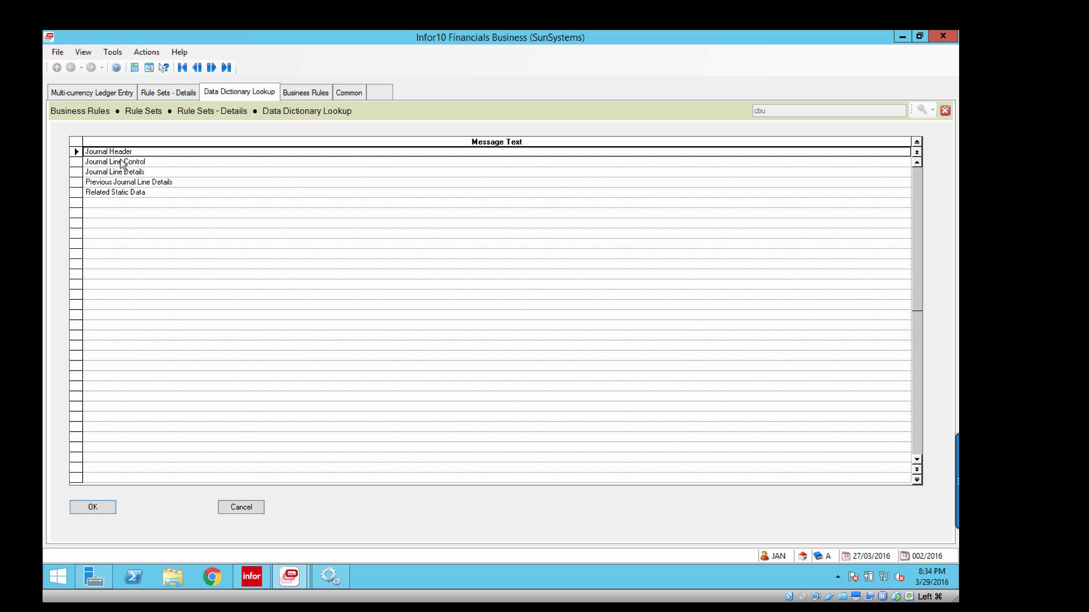
pyautogui.click(108, 193)
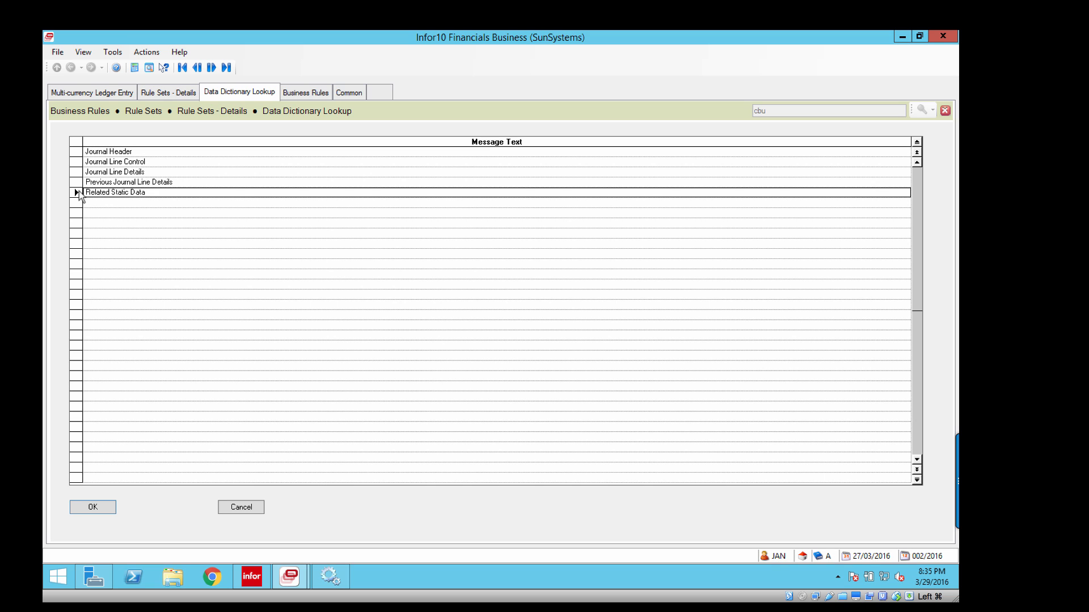
pyautogui.click(103, 508)
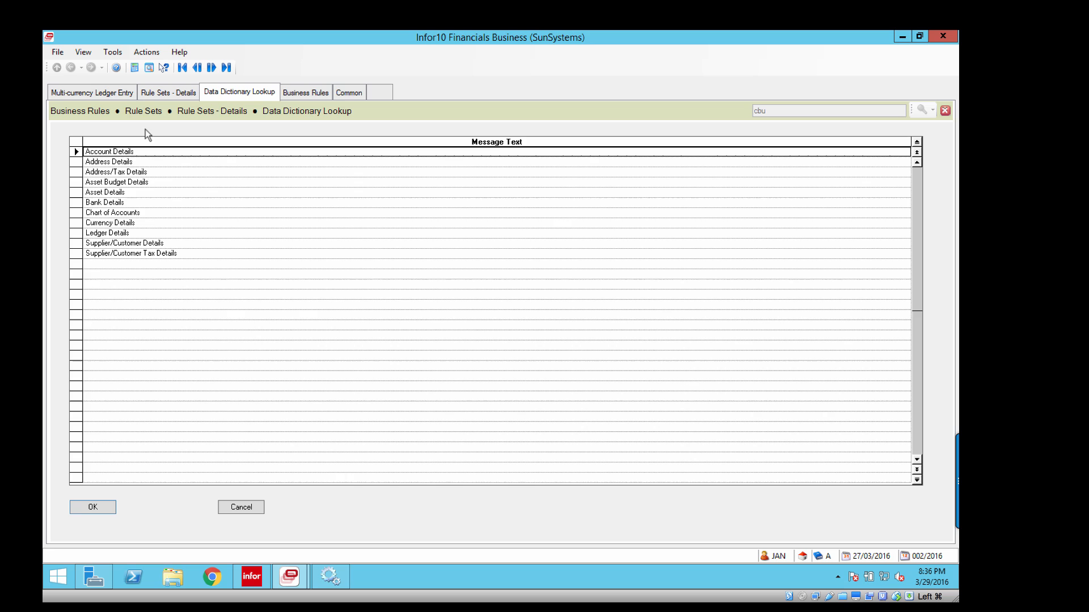
pyautogui.click(93, 92)
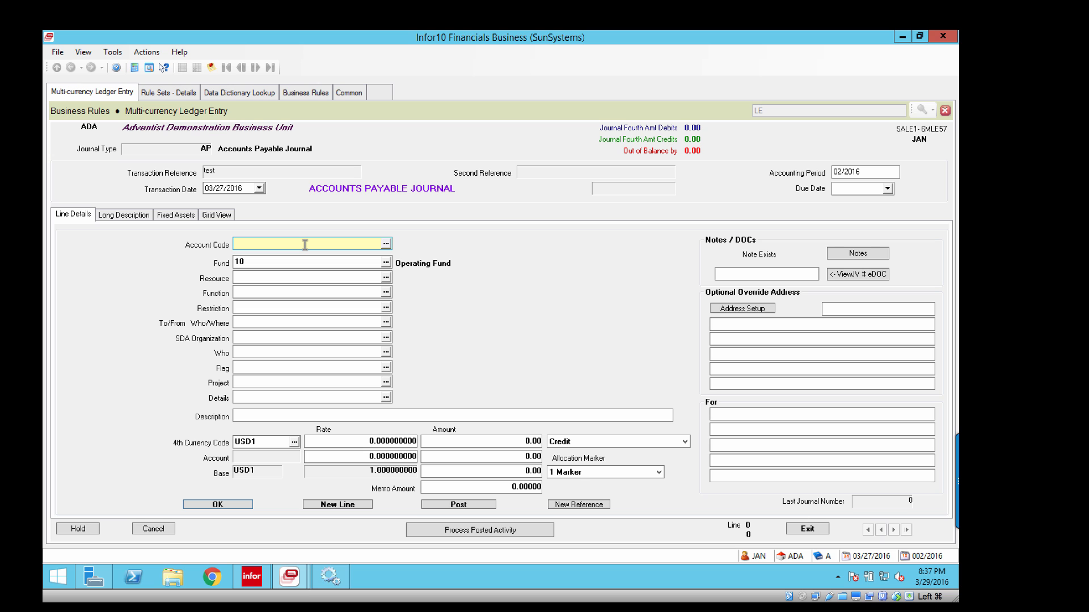
pyautogui.click(239, 92)
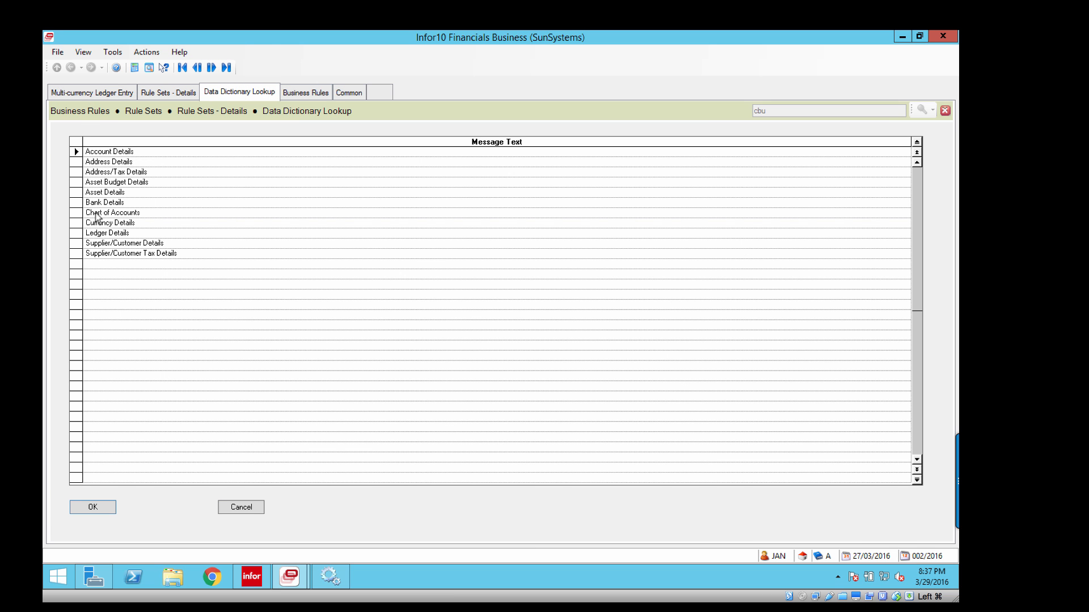
pyautogui.click(93, 507)
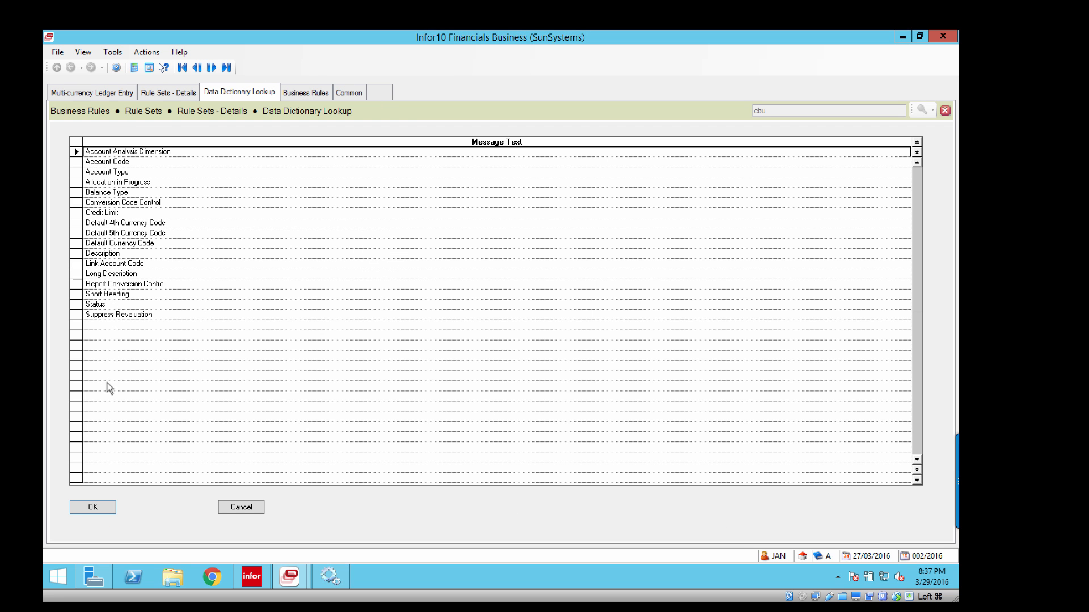
# Select Account Analysis 7 within Account Analysis Dimension and compare the account analysis fields with the line details of the ledger entry form.
pyautogui.click(100, 509)
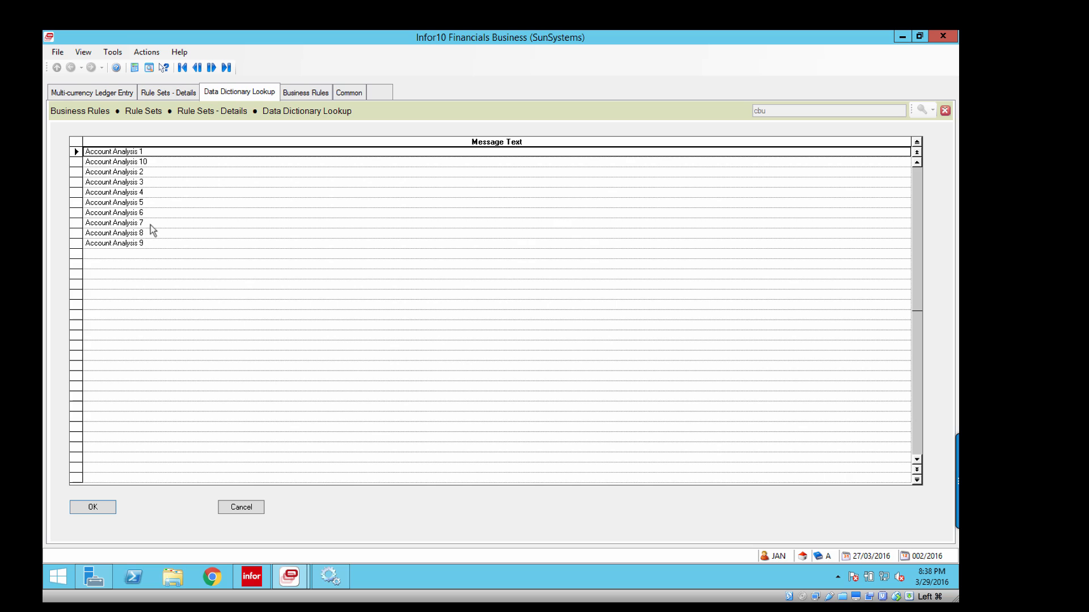
pyautogui.click(119, 224)
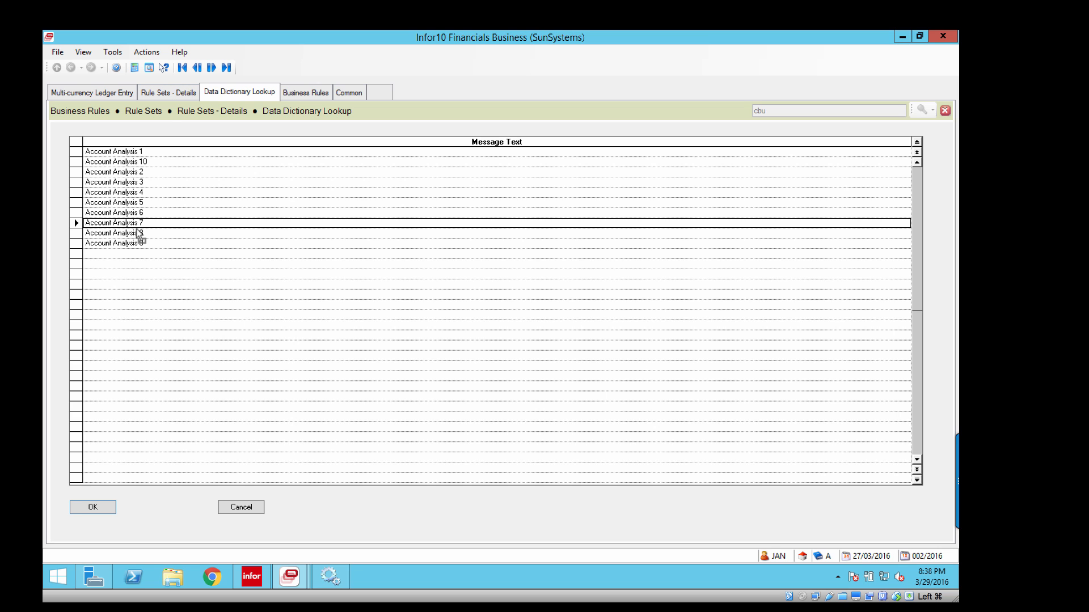
pyautogui.click(110, 93)
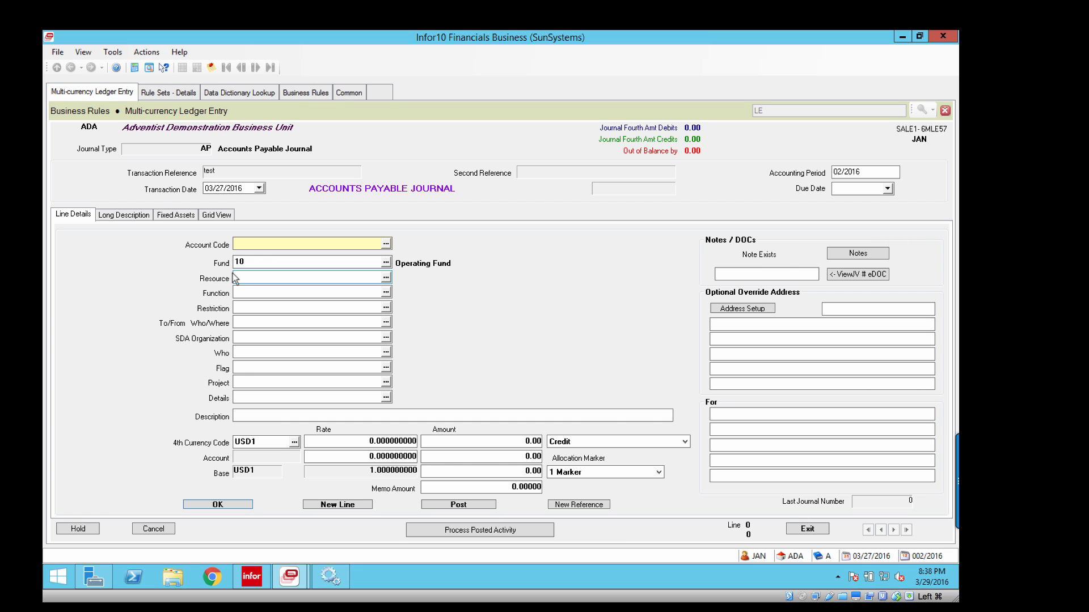
pyautogui.click(241, 383)
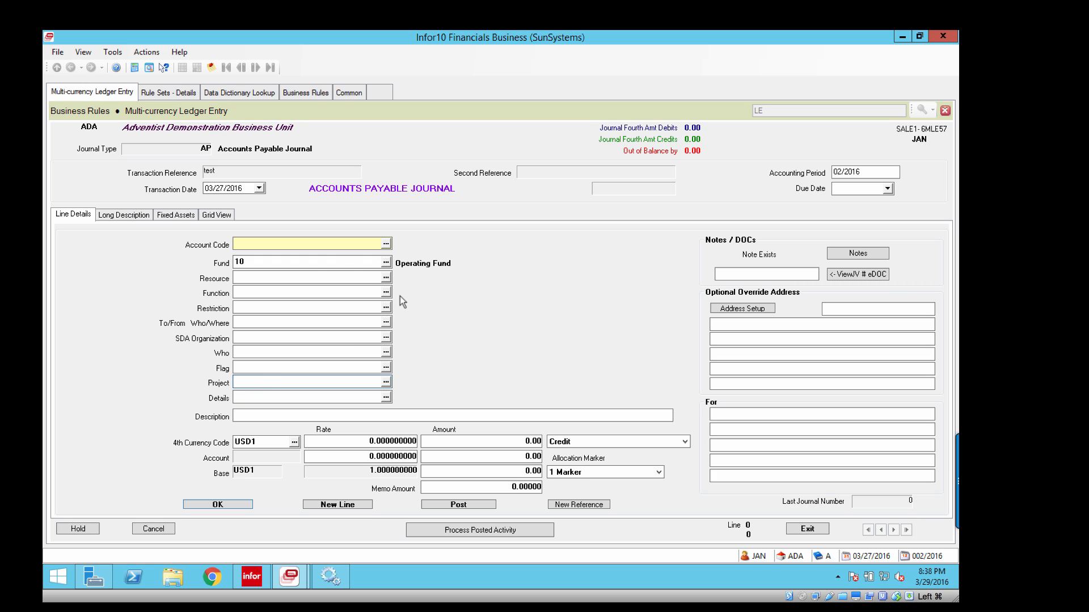
# Search for "coa", open Chart of Accounts, and view the Account Analysis and Transaction Analysis fields in its analysis details.
pyautogui.click(170, 94)
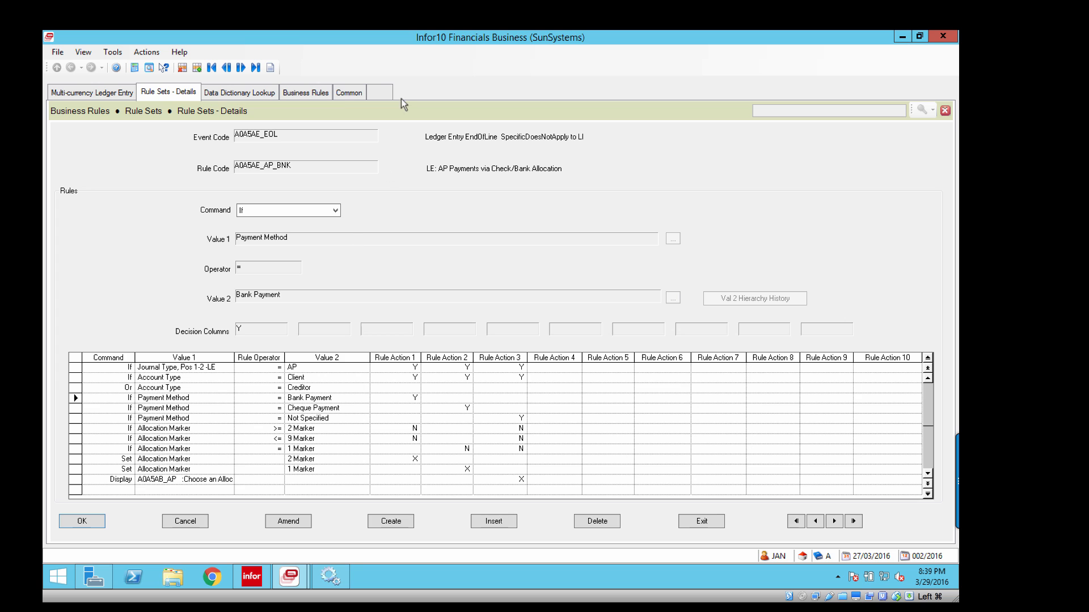
pyautogui.click(380, 90)
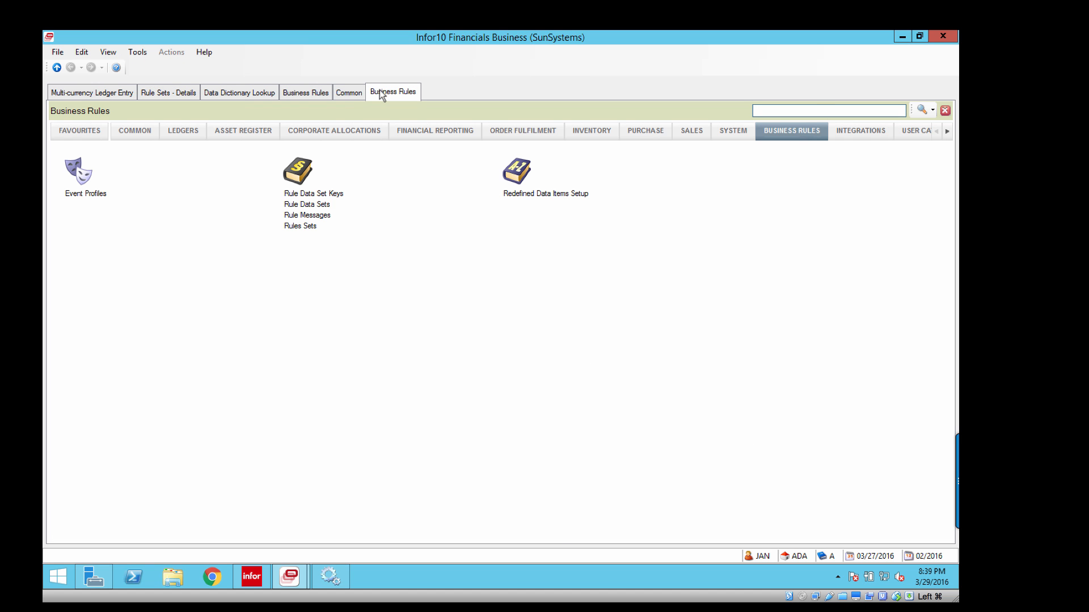
pyautogui.write('coa')
pyautogui.press('Return')
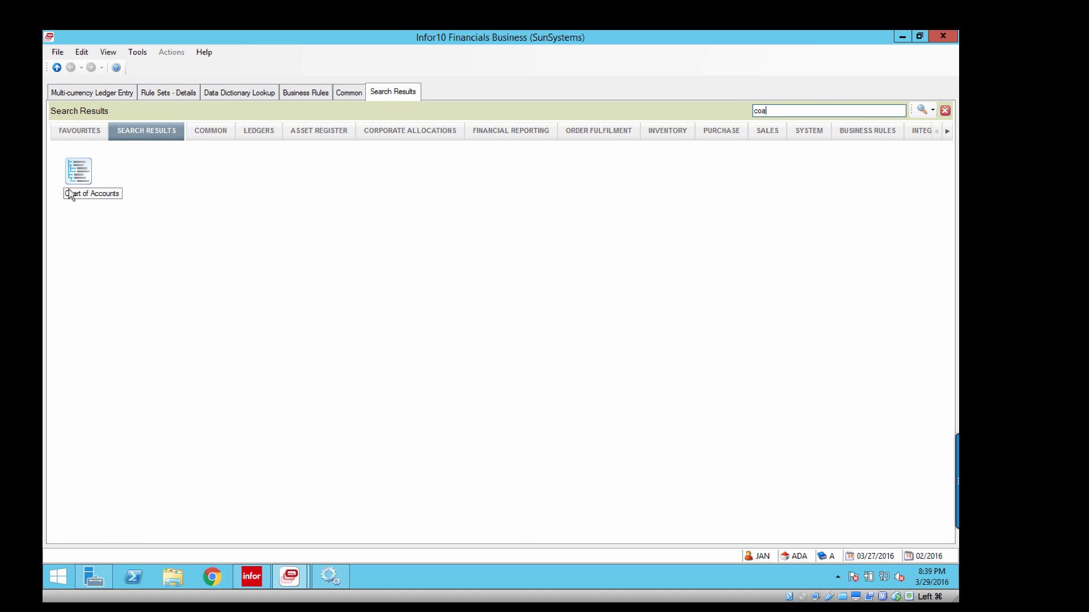
pyautogui.doubleClick(95, 193)
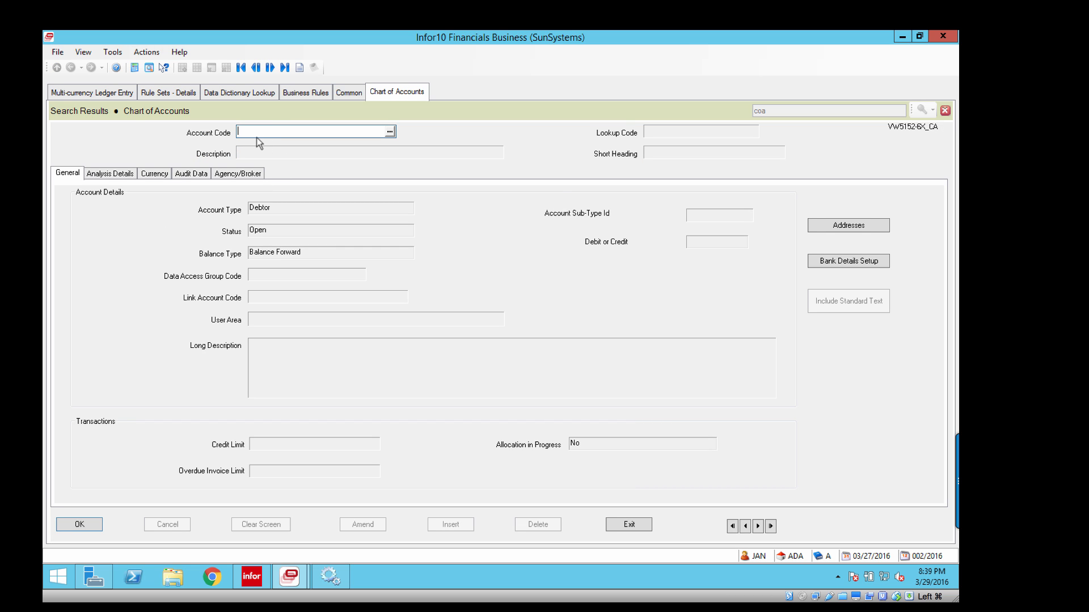
pyautogui.click(112, 174)
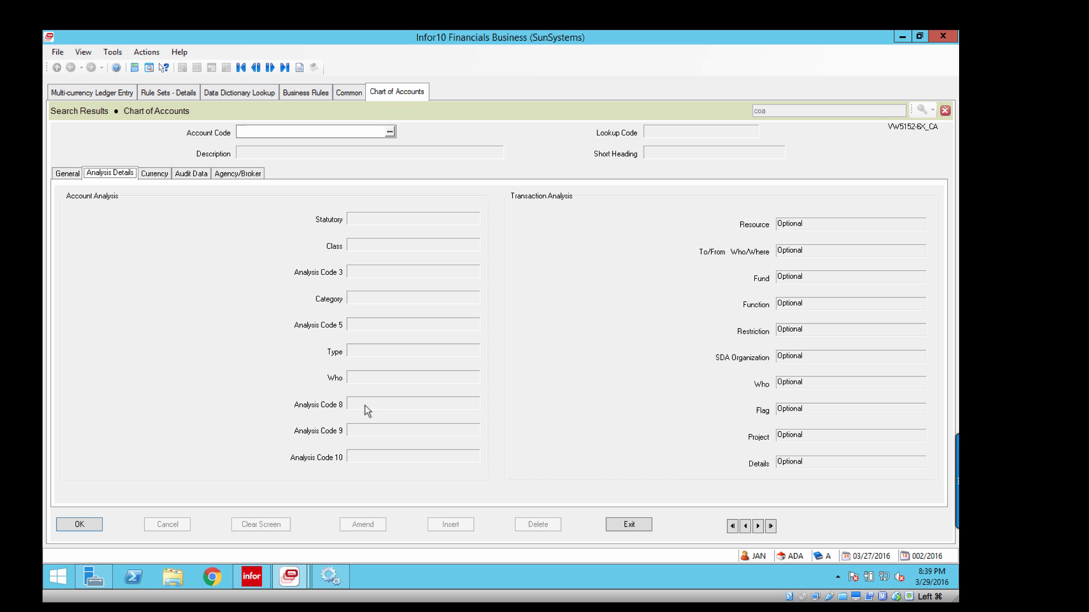
# Inspect the Account Code and analysis fields down to Details on the multi-currency ledger entry line for comparison with the chart of accounts.
pyautogui.click(126, 93)
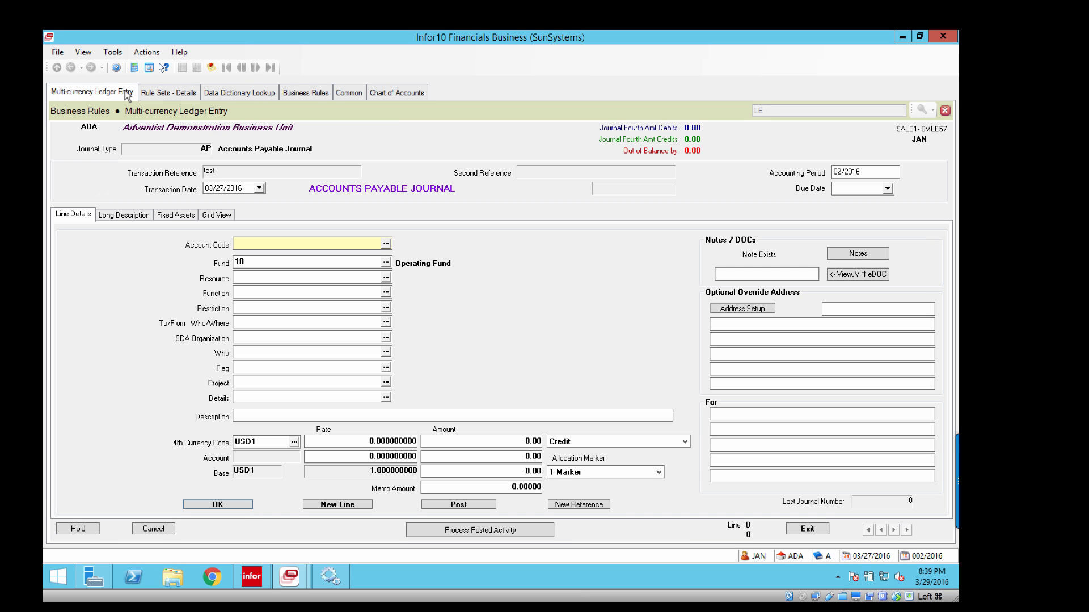
pyautogui.click(244, 397)
pyautogui.click(250, 241)
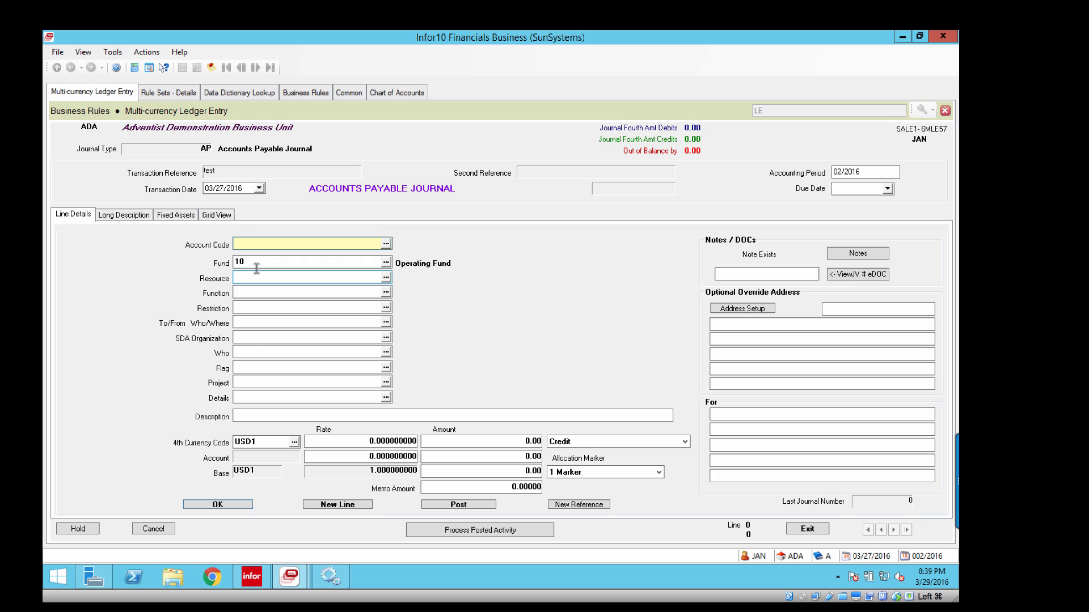
pyautogui.click(255, 396)
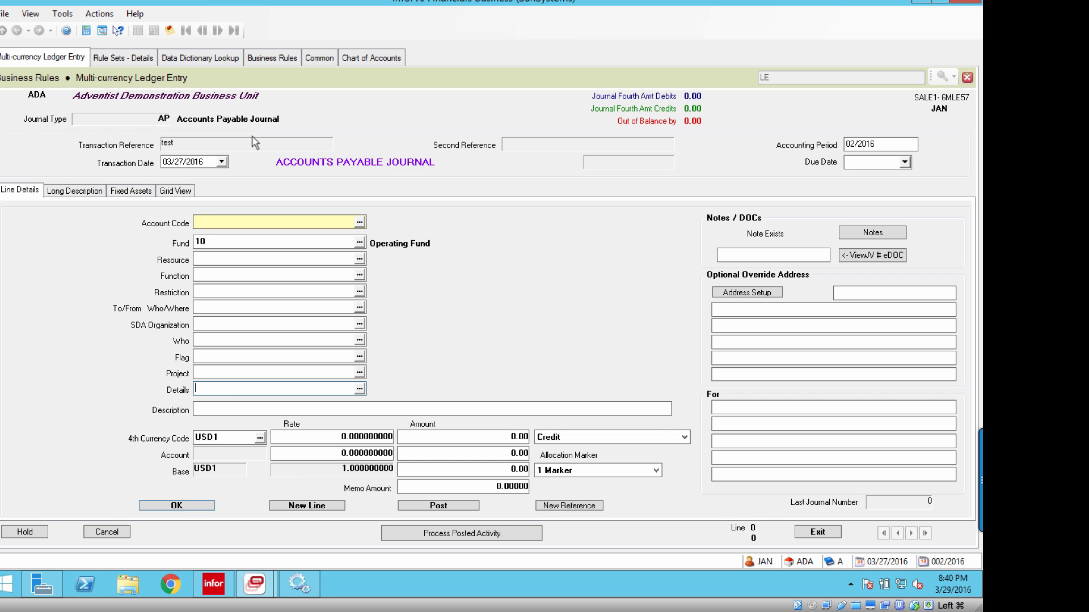
# Compare the Account Analysis entries in the data dictionary lookup with the rule lines of A0A5AE_AP_BNK.
pyautogui.click(266, 57)
pyautogui.click(214, 57)
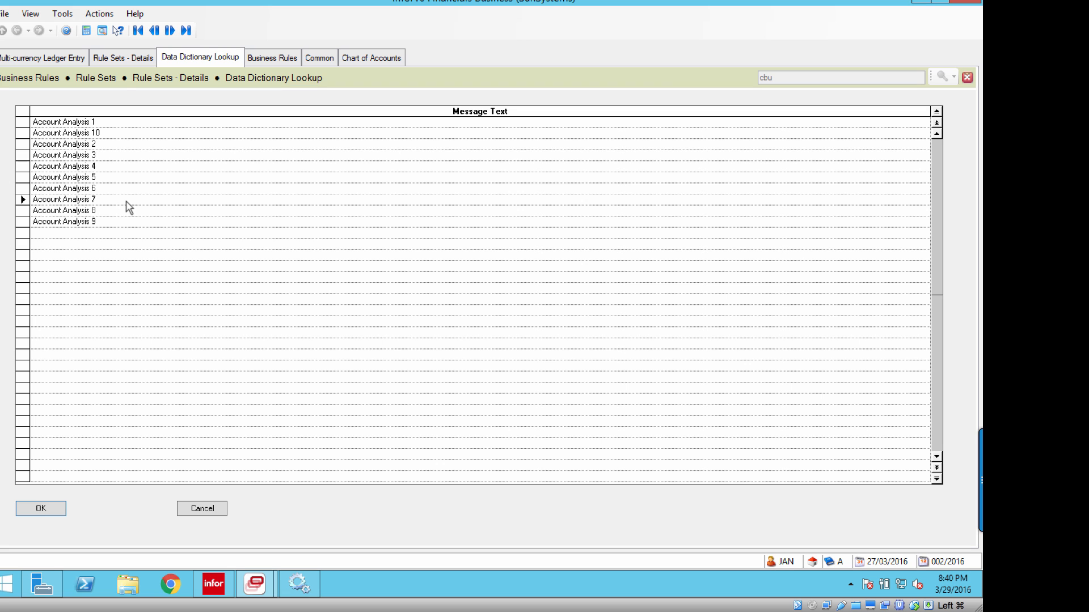
pyautogui.click(130, 58)
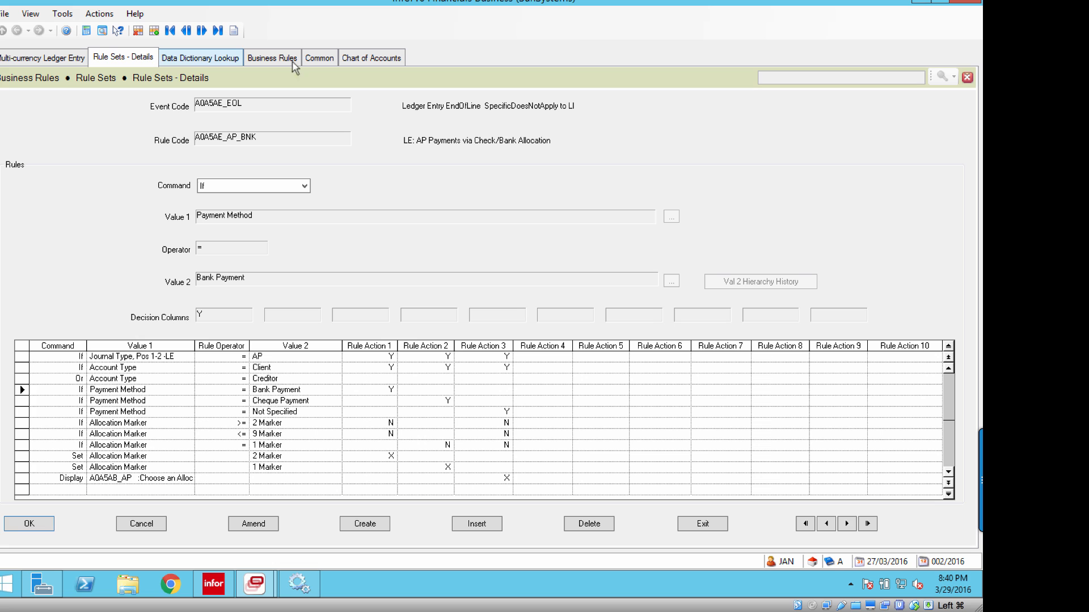
pyautogui.click(219, 57)
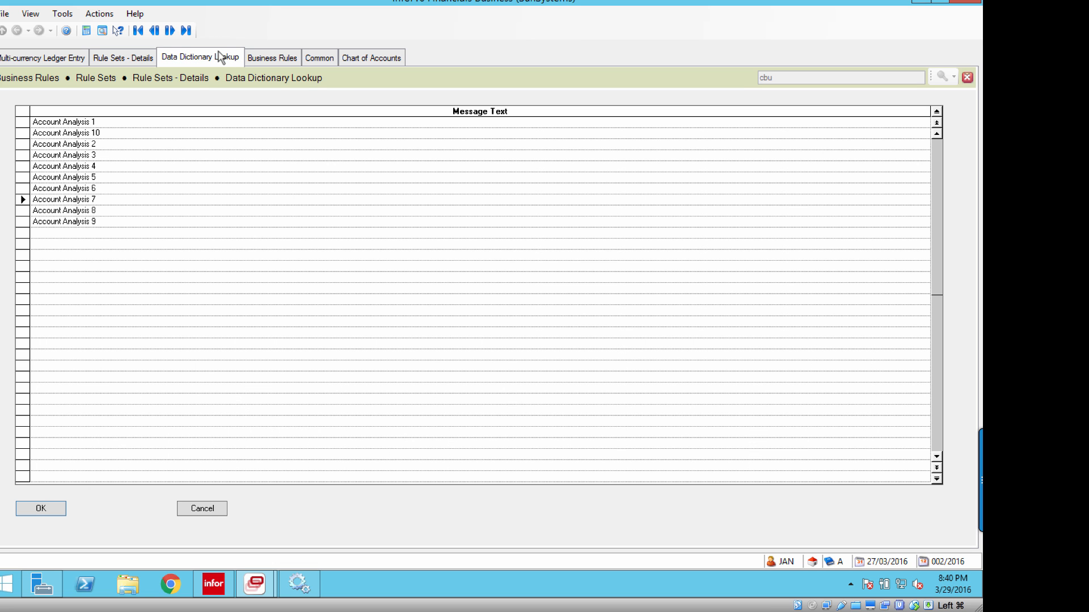
# Choose Account Analysis 7 and check the Related Static Data categories against the rule set details.
pyautogui.doubleClick(80, 201)
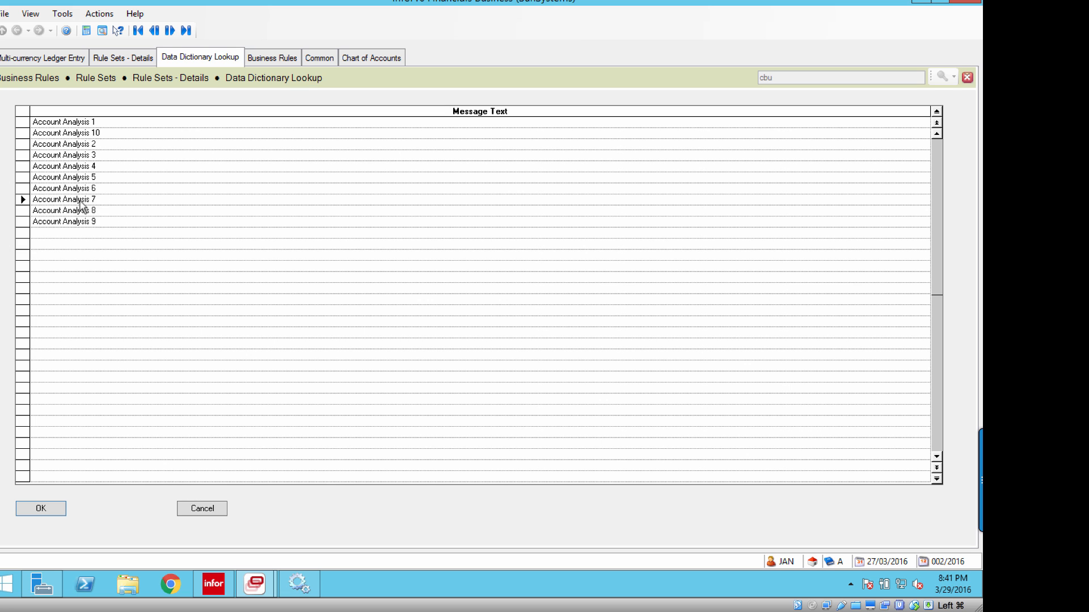
pyautogui.doubleClick(81, 201)
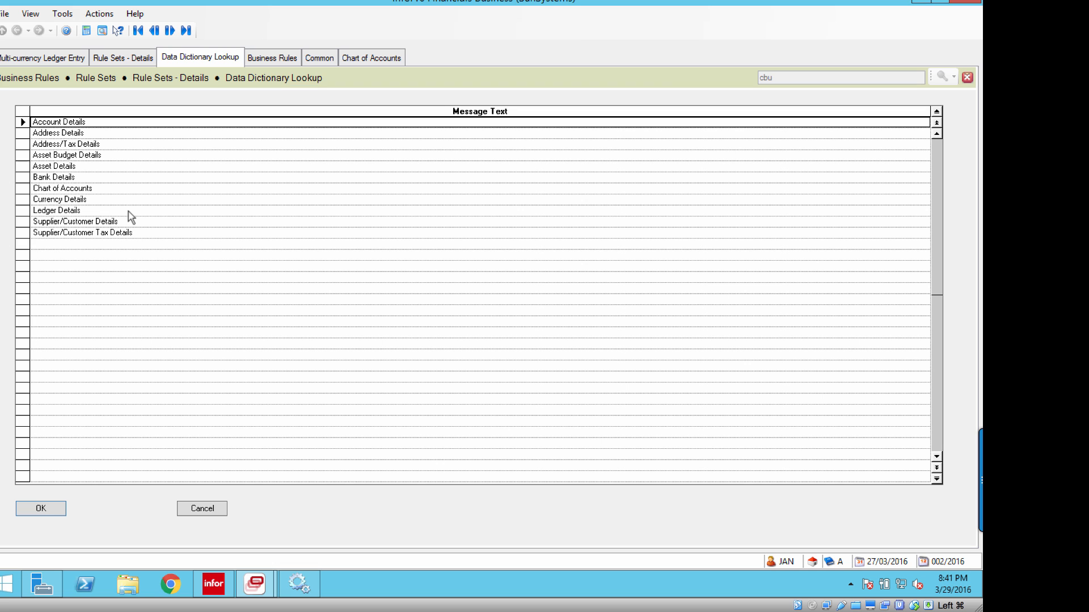
pyautogui.click(116, 59)
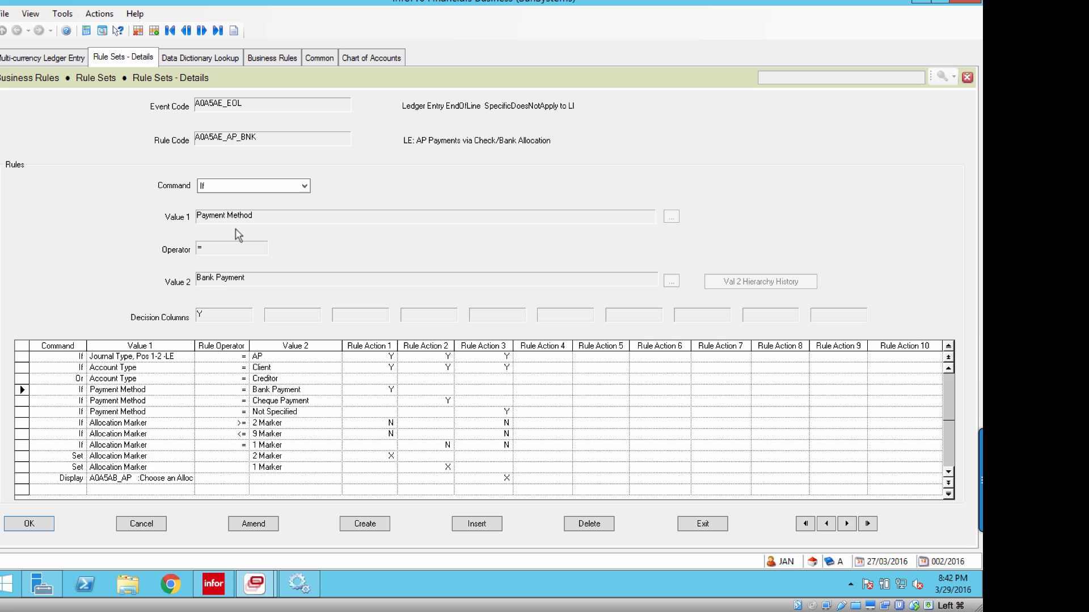
pyautogui.click(203, 59)
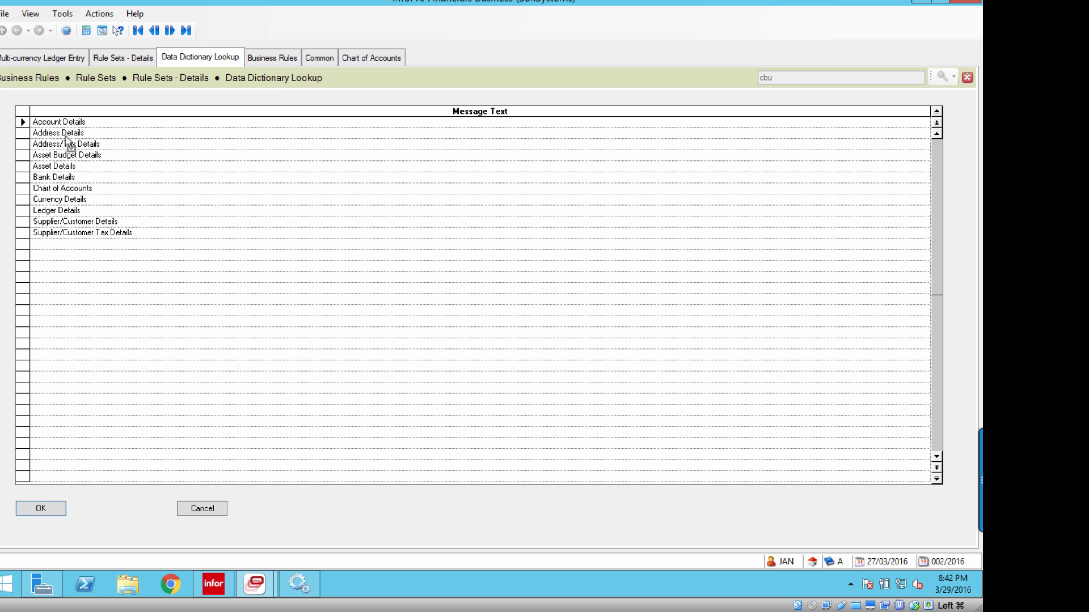
# Drill down from Account Details through Account Analysis Dimension and choose Account Analysis 1.
pyautogui.click(57, 512)
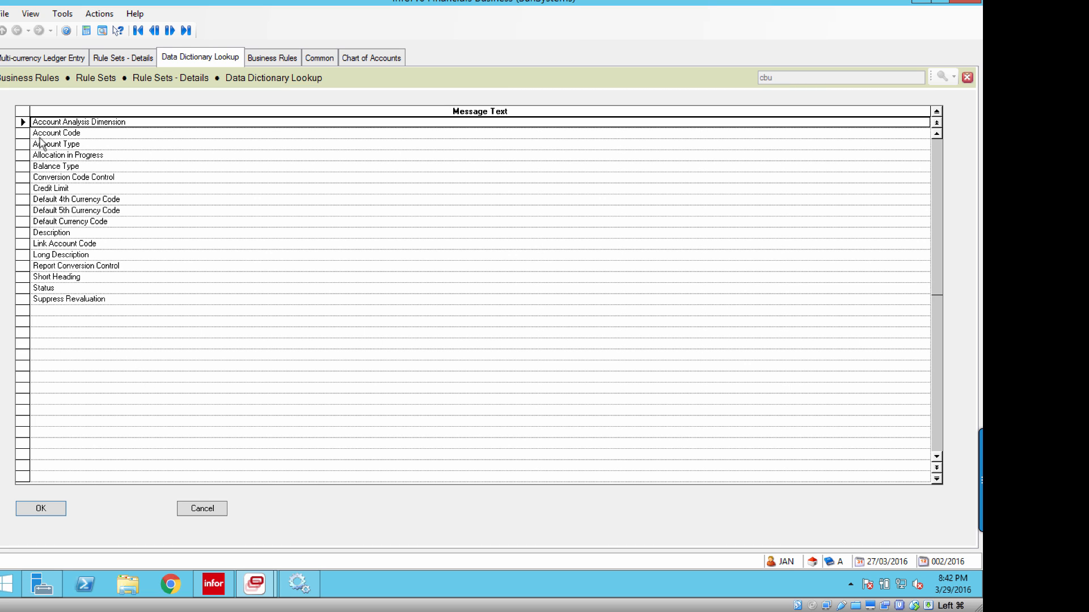
pyautogui.click(40, 136)
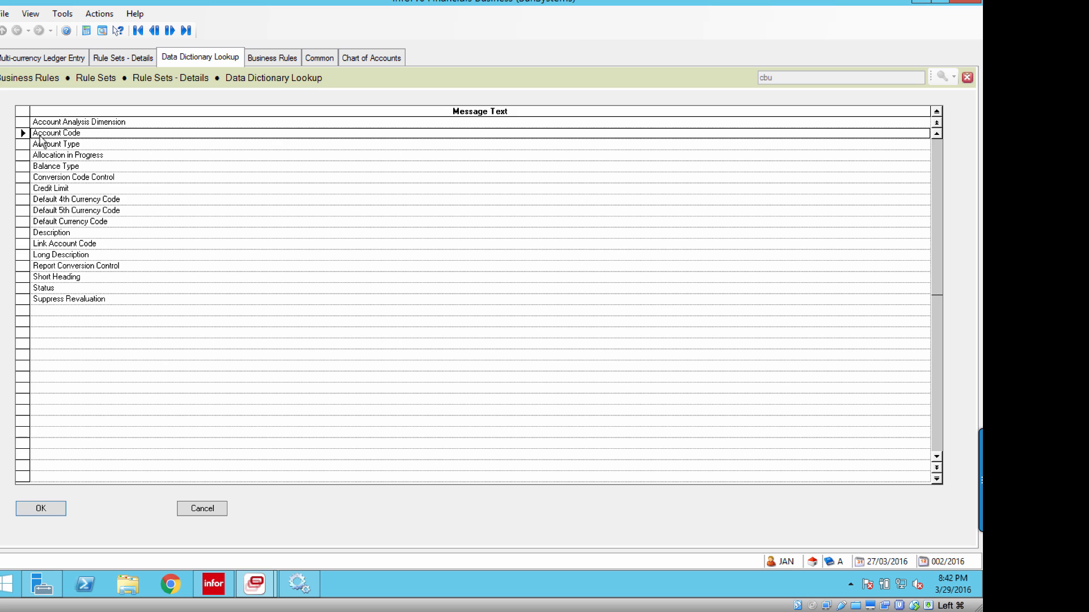
pyautogui.click(39, 124)
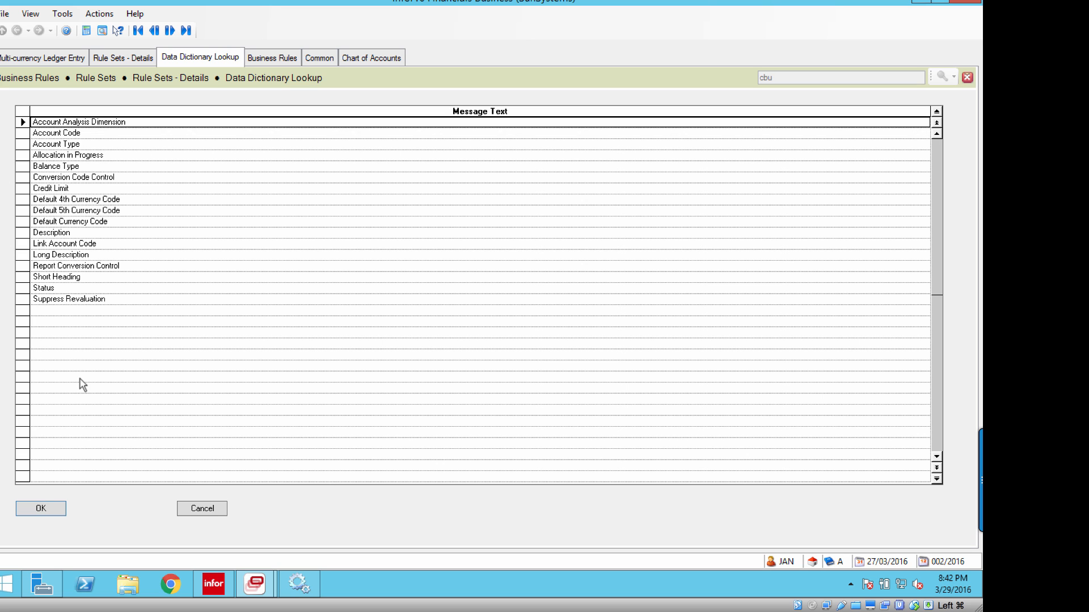
pyautogui.click(53, 514)
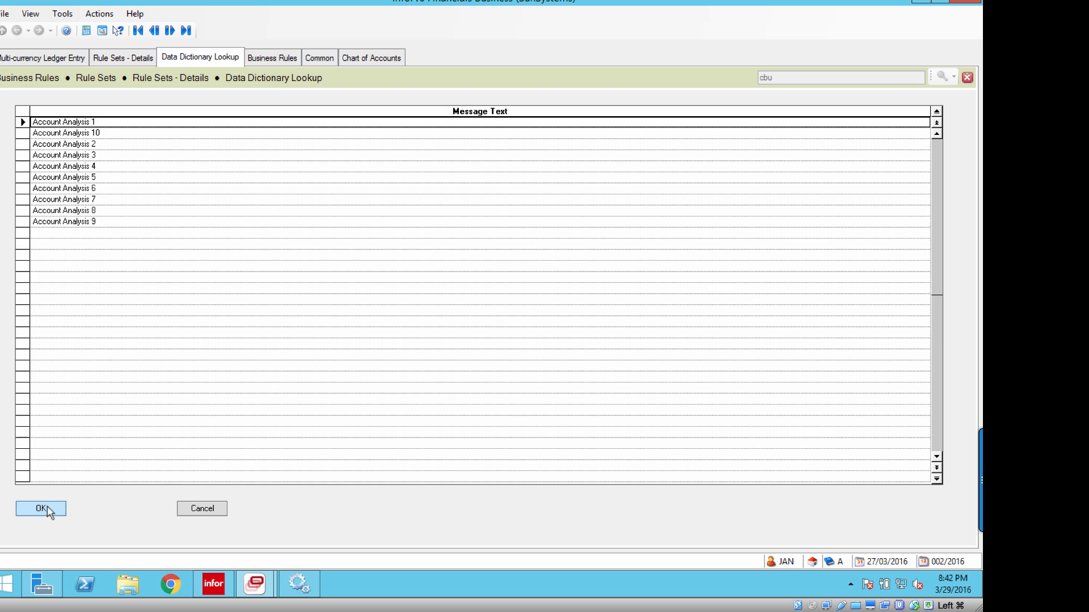
pyautogui.click(47, 506)
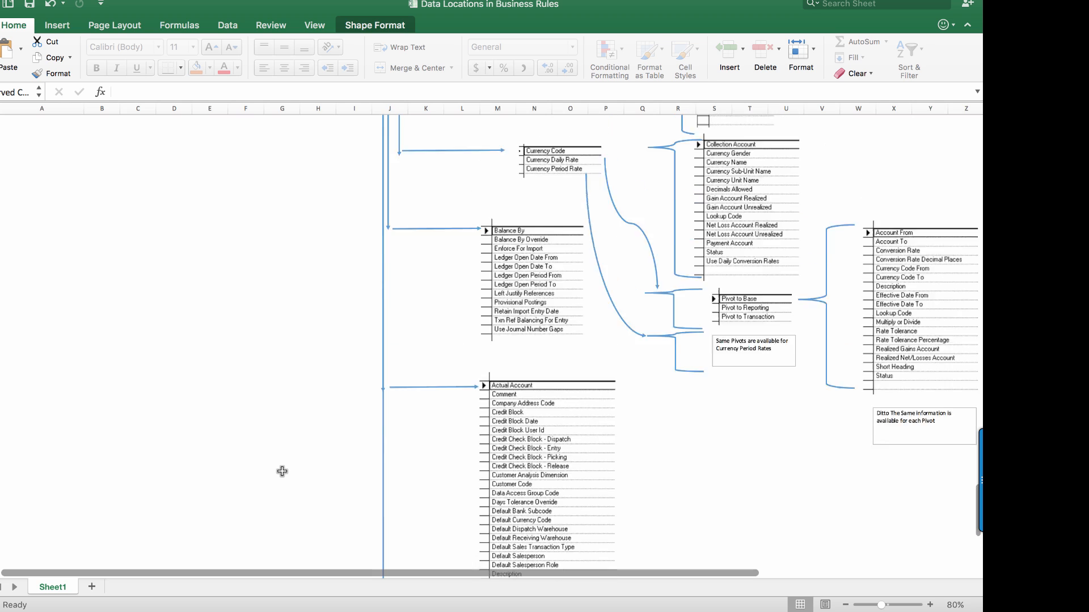
# Switch to the Excel workbook Data Locations in Business Rules and survey the whole ledger entry field map at 29% zoom.
pyautogui.scroll(-15, 282, 470)
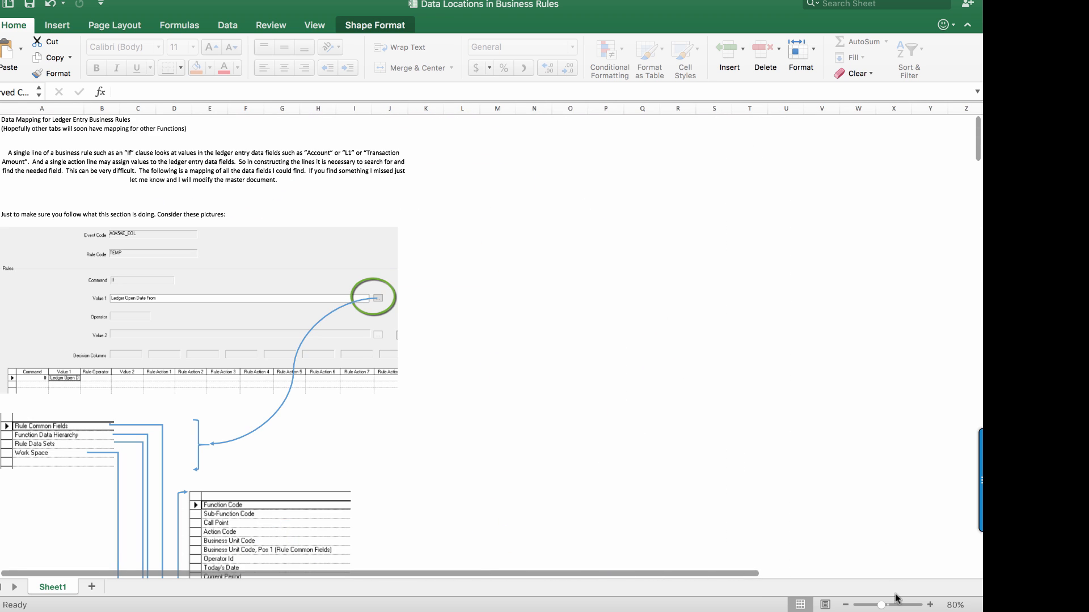
pyautogui.moveTo(883, 608); pyautogui.dragTo(868, 607)
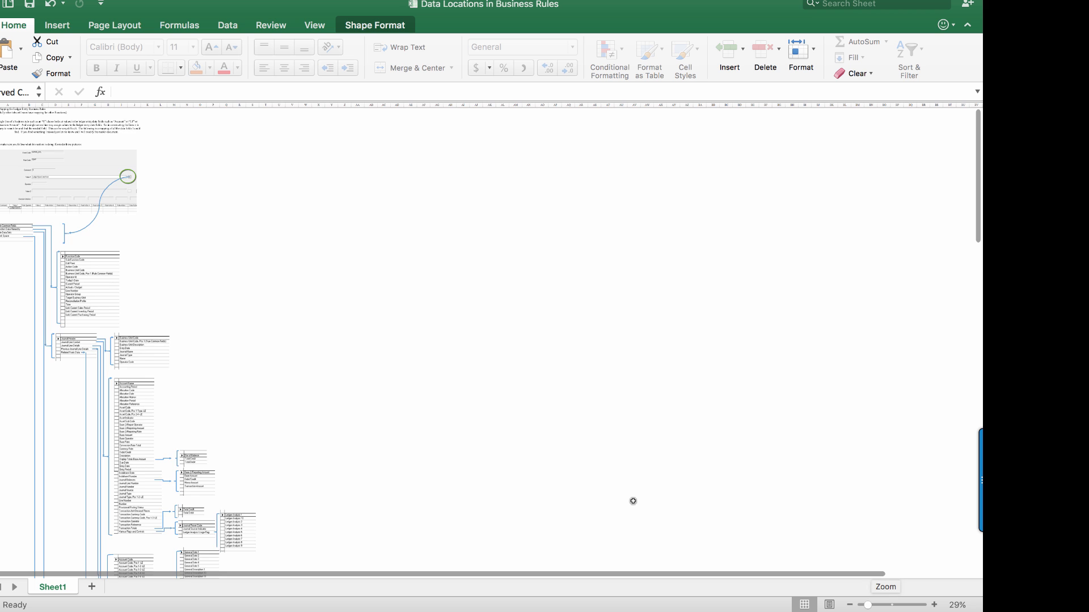
pyautogui.scroll(-8, 414, 452)
pyautogui.scroll(-15, 412, 453)
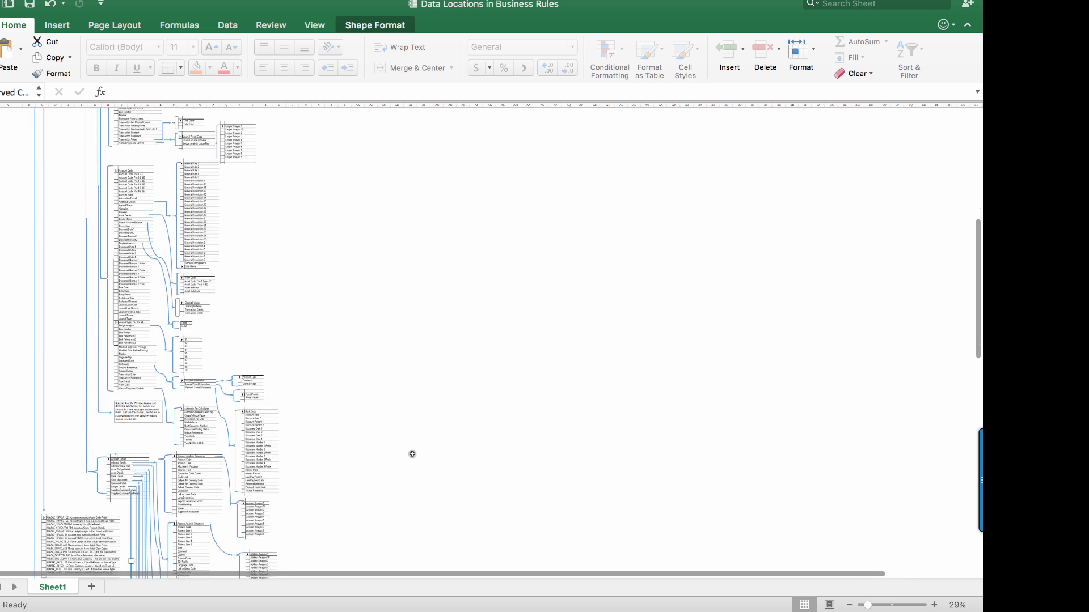
pyautogui.scroll(-12, 413, 454)
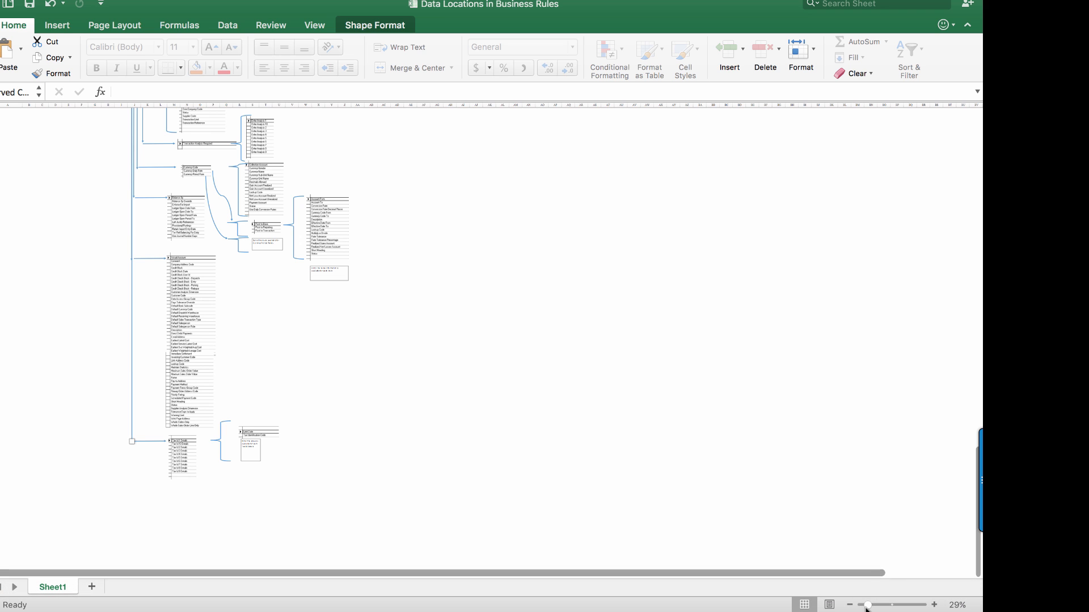
# Look over the currency, asset, tax and work space branches of the map, returning to the Value 1 lookup illustration at its start.
pyautogui.moveTo(866, 608); pyautogui.dragTo(886, 607)
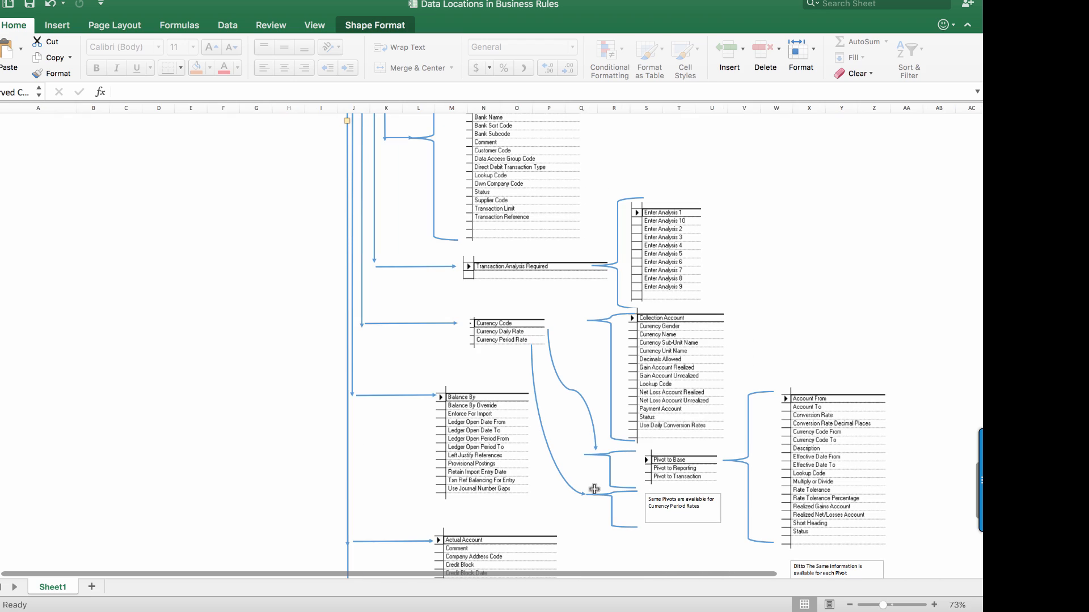
pyautogui.scroll(15, 229, 412)
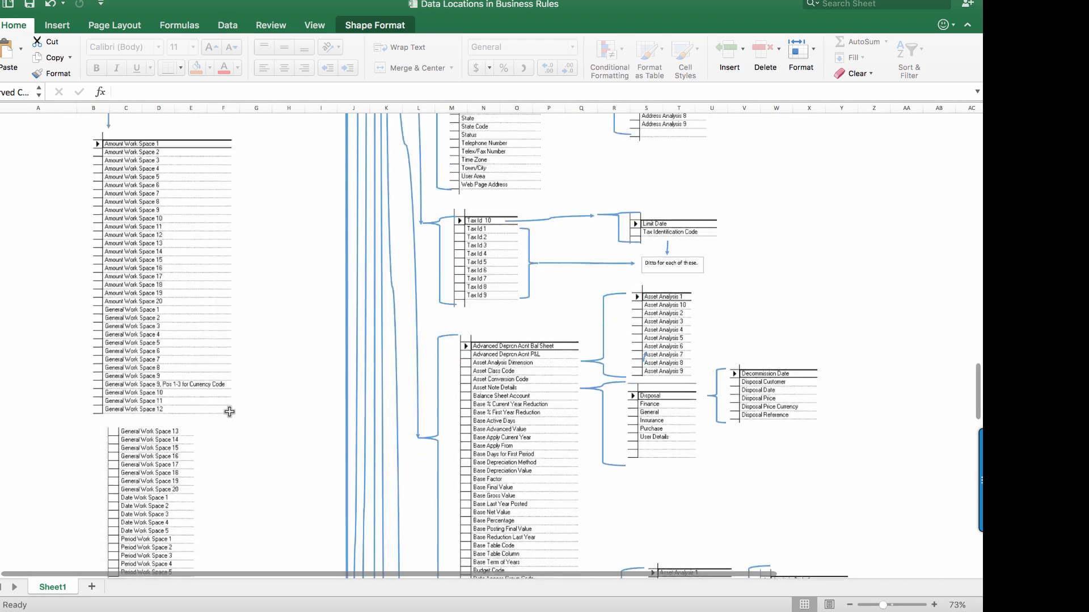
pyautogui.scroll(15, 229, 412)
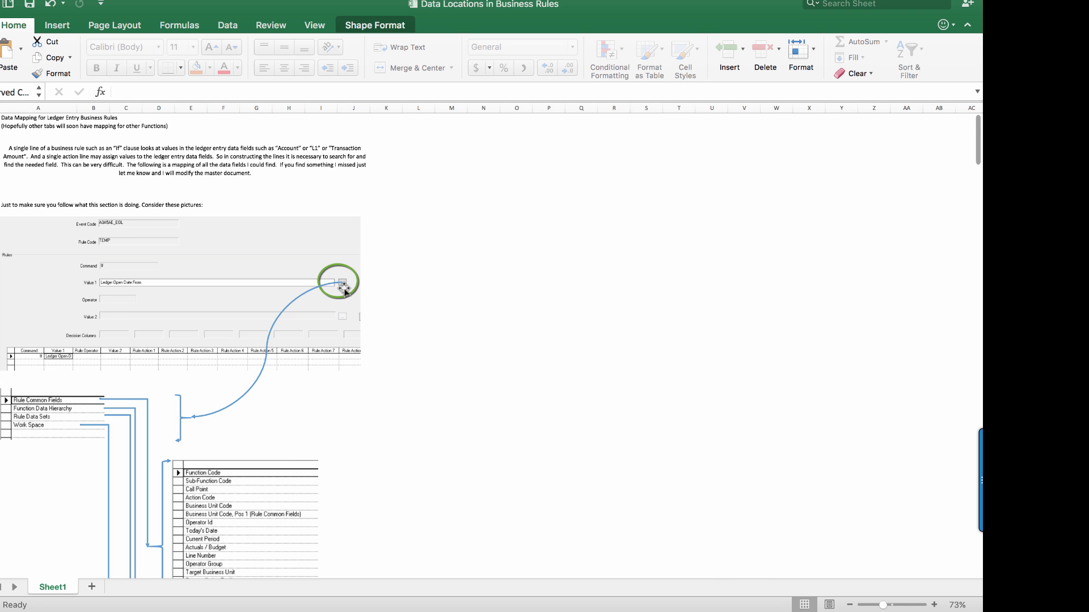
pyautogui.scroll(3, 344, 289)
pyautogui.scroll(-3, 525, 360)
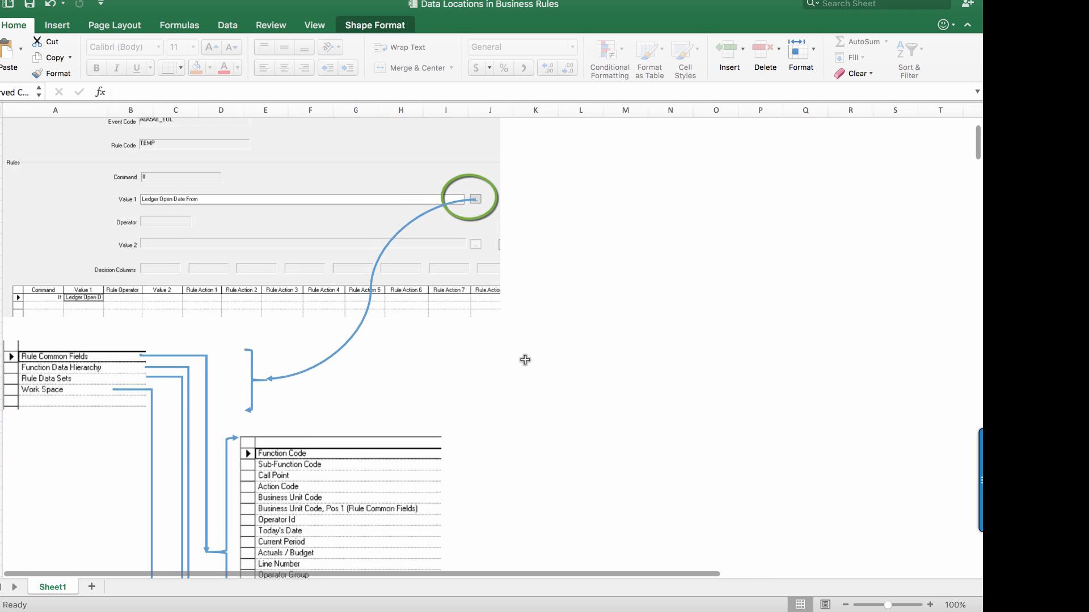
# Trace the map from Rule Common Fields through the Function Data Hierarchy branches to Account Details and Account Analysis Dimension under Related Static Data.
pyautogui.scroll(-5, 525, 360)
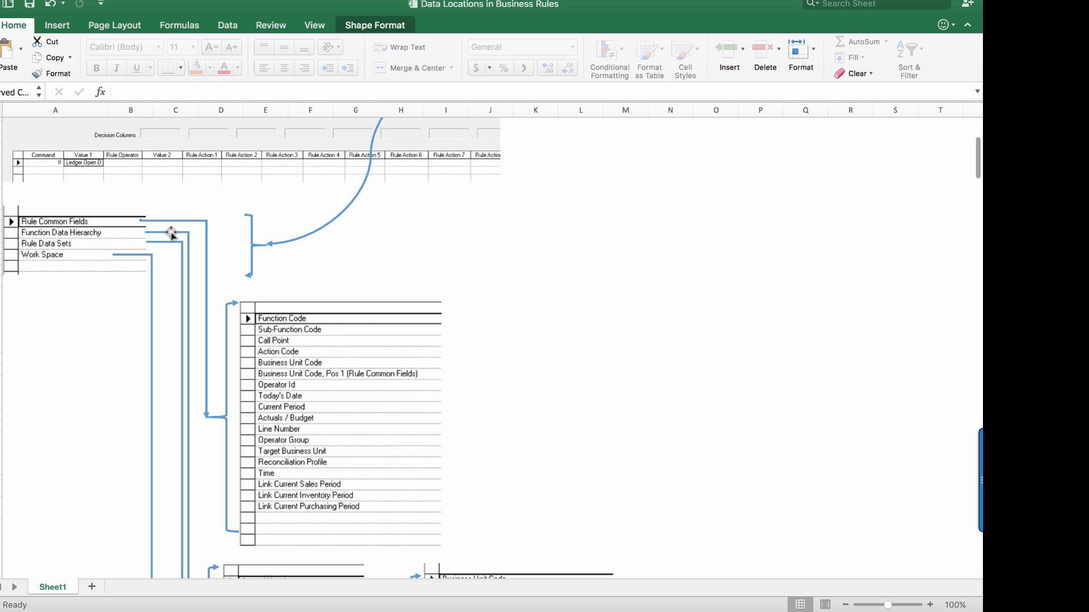
pyautogui.scroll(-3, 193, 388)
pyautogui.scroll(-5, 193, 387)
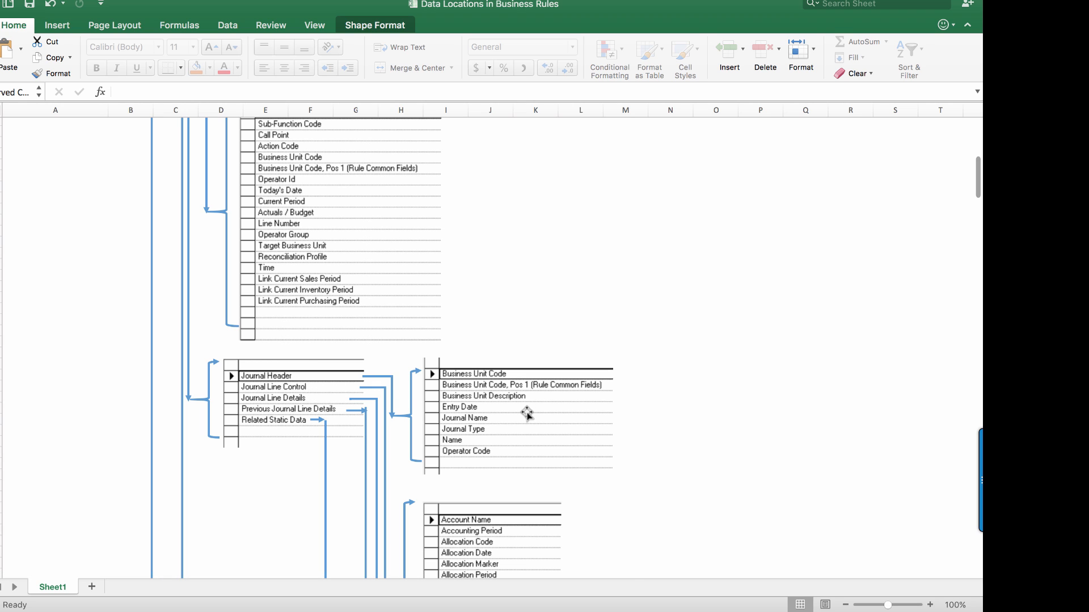
pyautogui.scroll(-2, 631, 497)
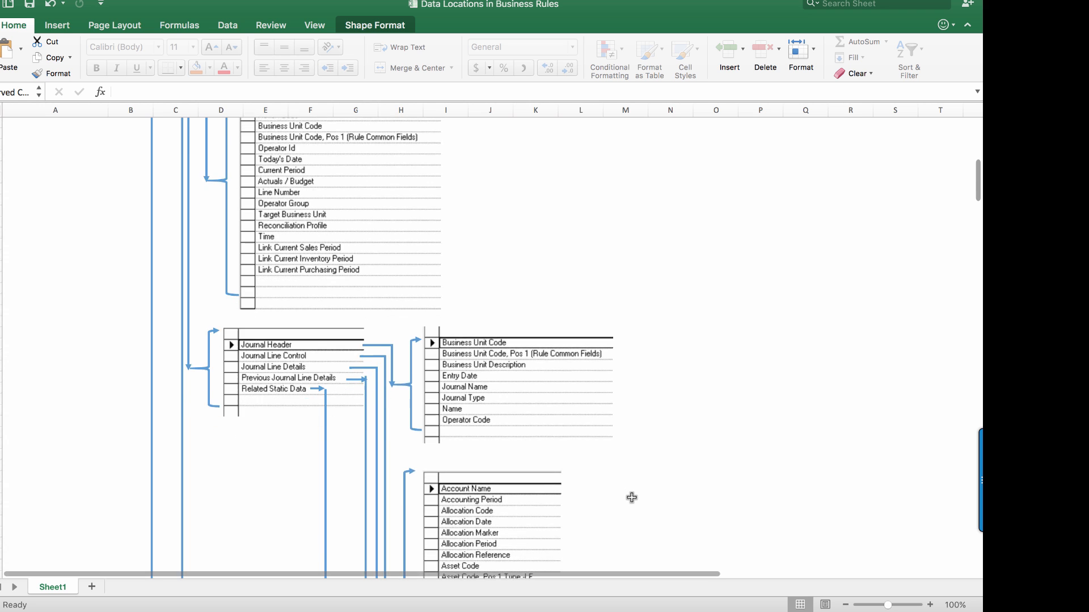
pyautogui.scroll(-20, 631, 497)
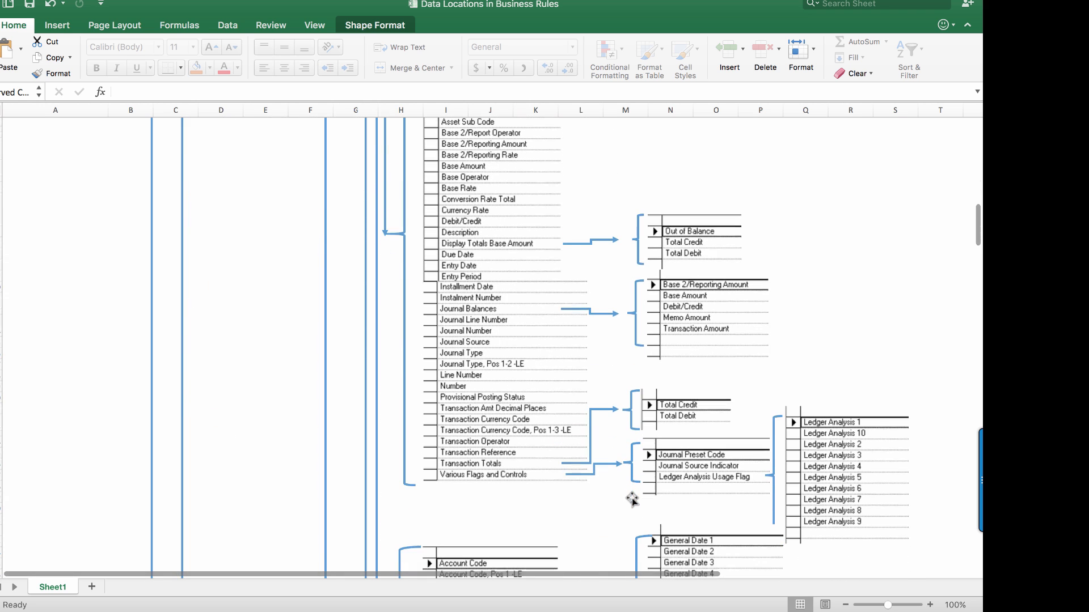
pyautogui.scroll(-15, 612, 509)
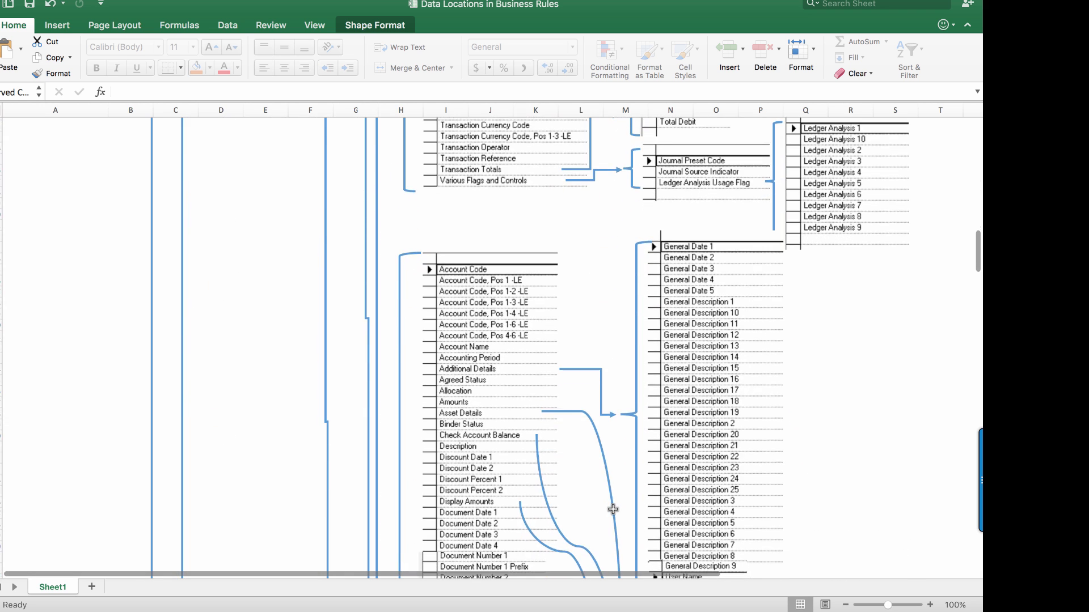
pyautogui.scroll(-18, 612, 509)
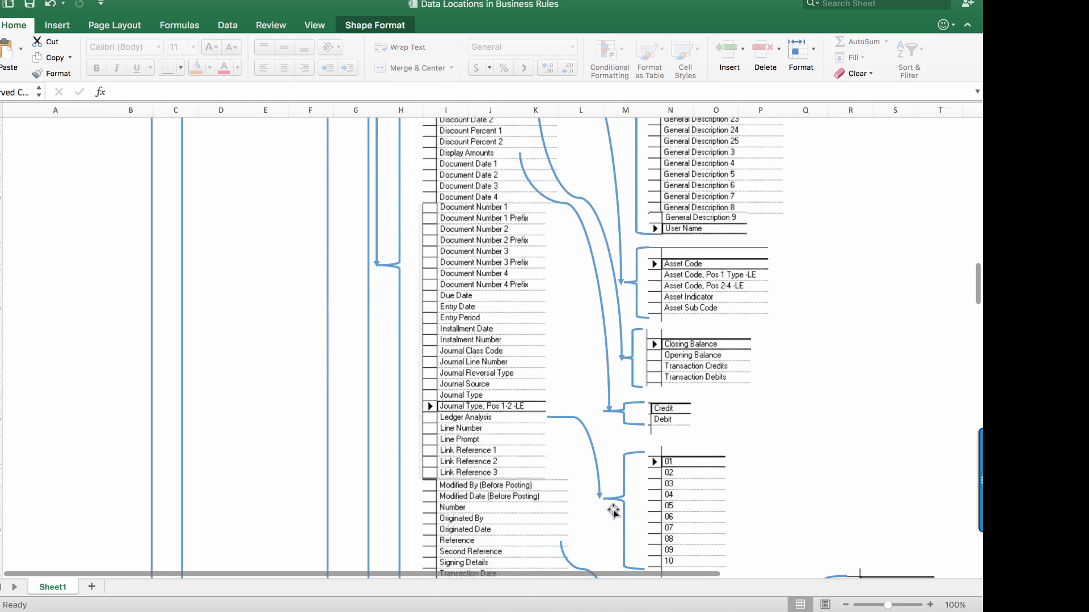
pyautogui.scroll(-12, 612, 510)
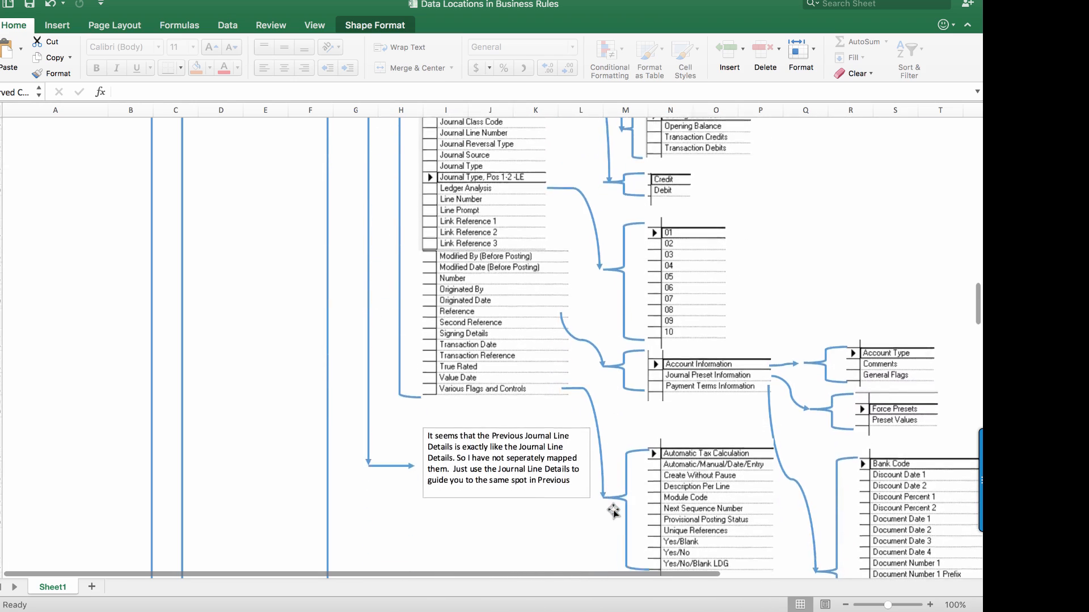
pyautogui.scroll(-9, 613, 510)
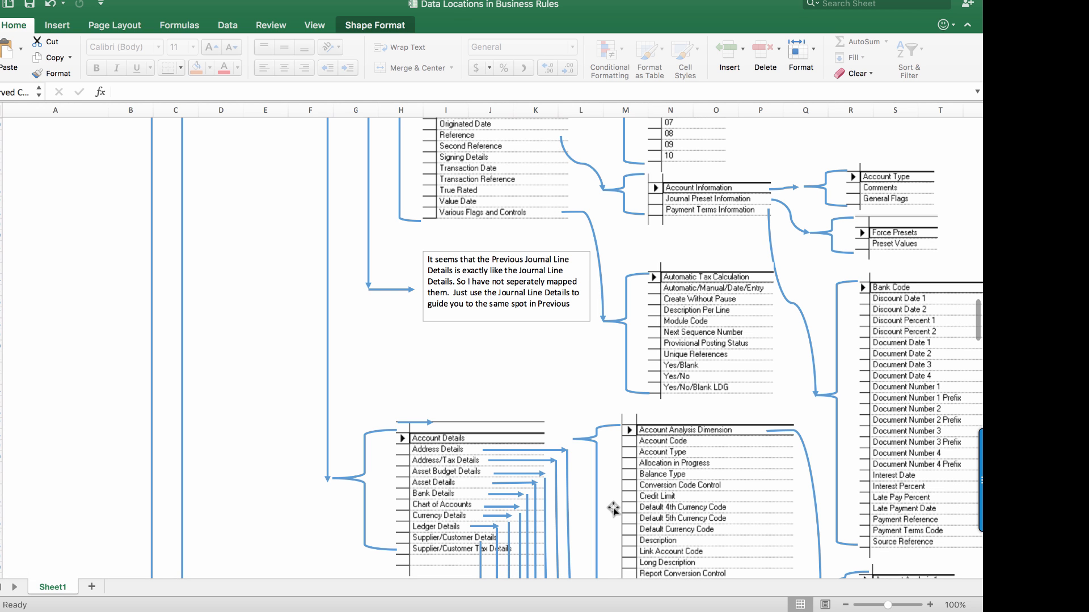
pyautogui.hscroll(5, 682, 499)
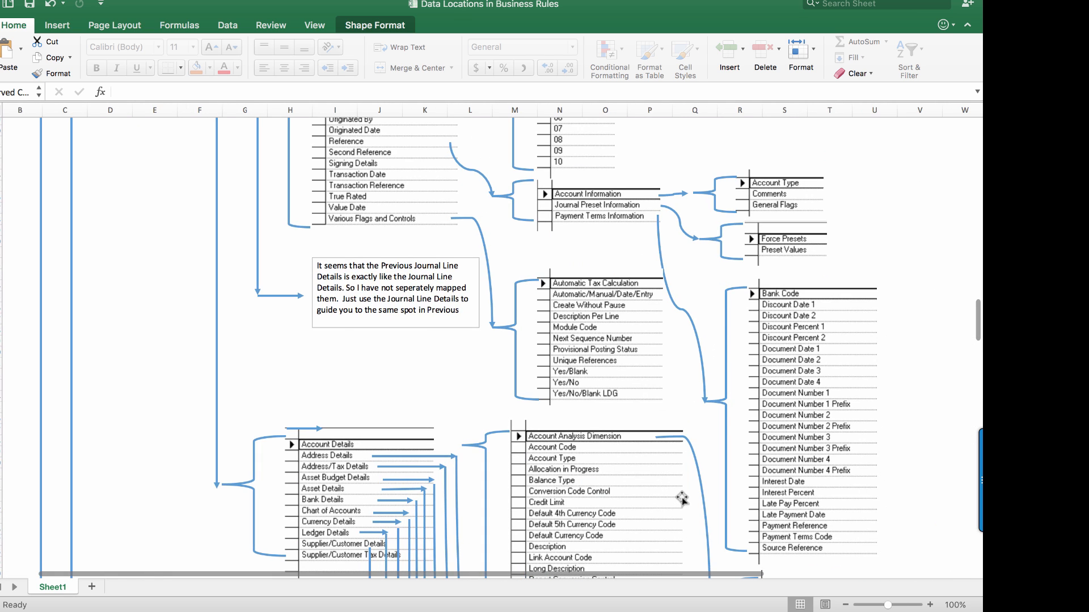
# Trace the map from Rule Common Fields through Journal Header to the Journal Line Control fields and their sub-lists.
pyautogui.scroll(10, 681, 499)
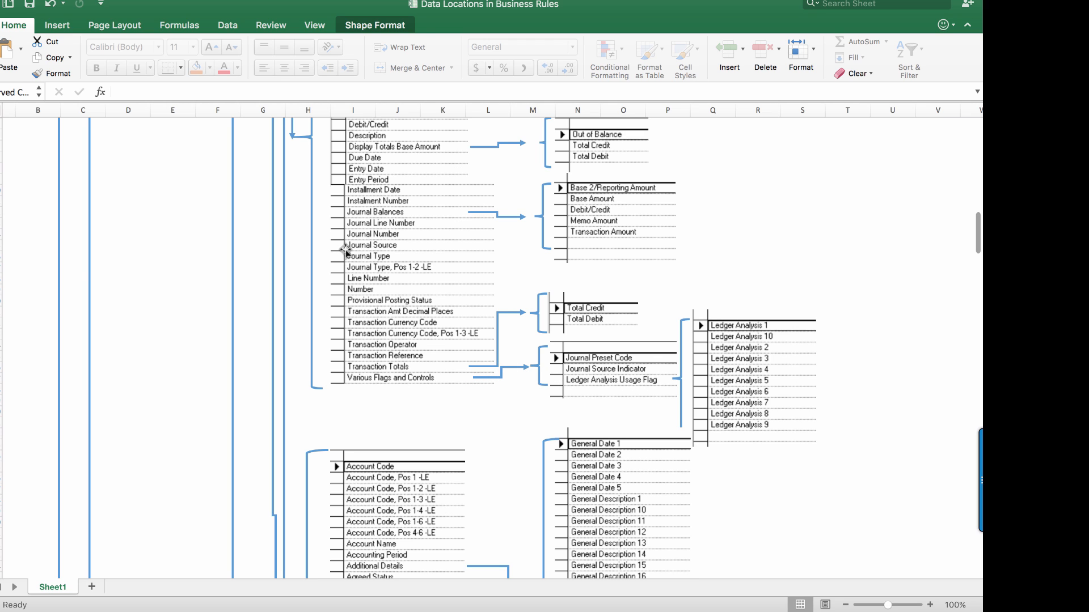
pyautogui.scroll(15, 289, 180)
pyautogui.hscroll(-2, 288, 180)
pyautogui.scroll(-10, 288, 180)
pyautogui.hscroll(1, 288, 180)
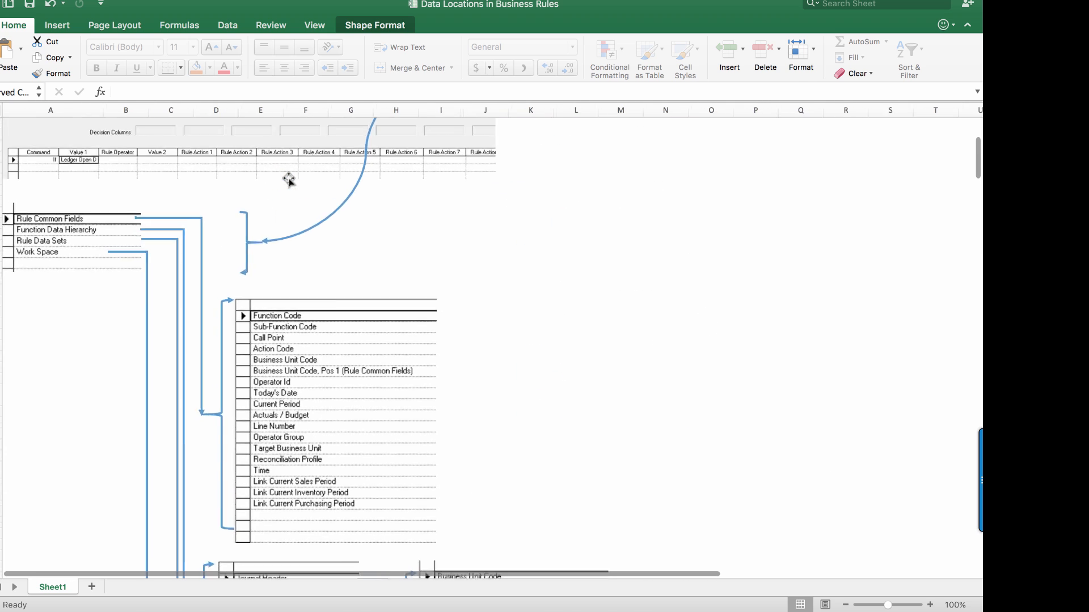
pyautogui.scroll(-6, 289, 181)
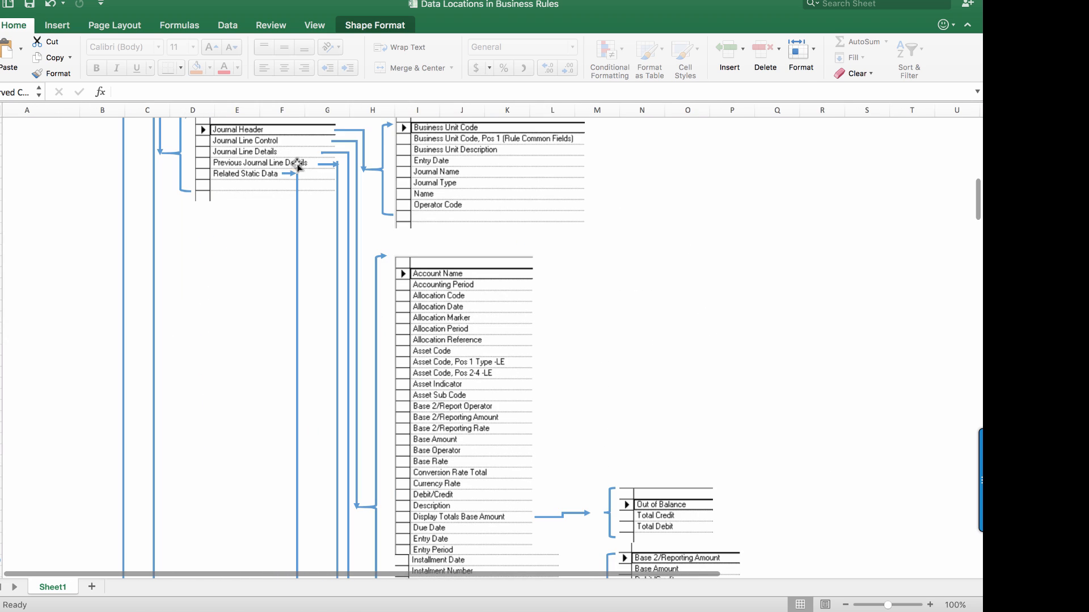
pyautogui.scroll(-1, 628, 321)
pyautogui.scroll(-11, 626, 323)
pyautogui.hscroll(3, 626, 323)
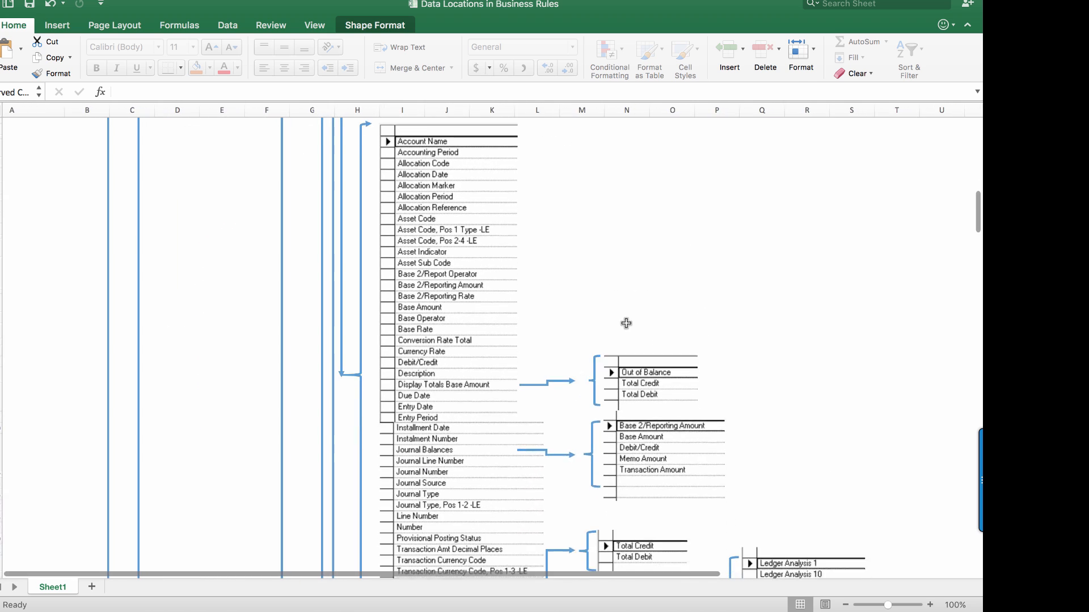
# Examine the Journal Line Details branch of the map, including the Additional Details, Asset Details and Display Amounts sub-lists.
pyautogui.scroll(5, 626, 323)
pyautogui.scroll(7, 626, 323)
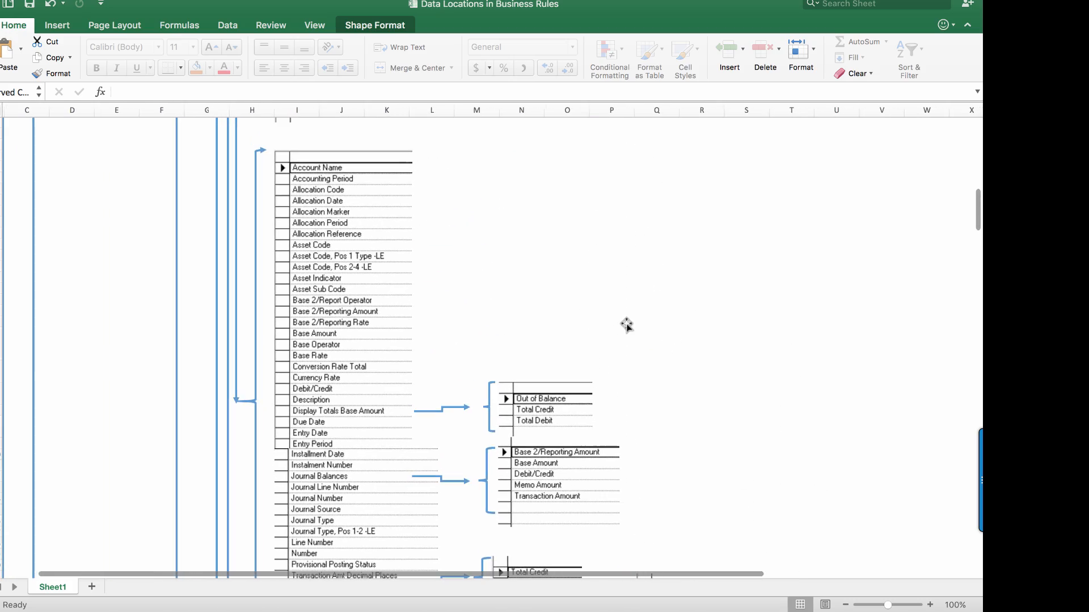
pyautogui.hscroll(-1, 626, 323)
pyautogui.scroll(-16, 626, 324)
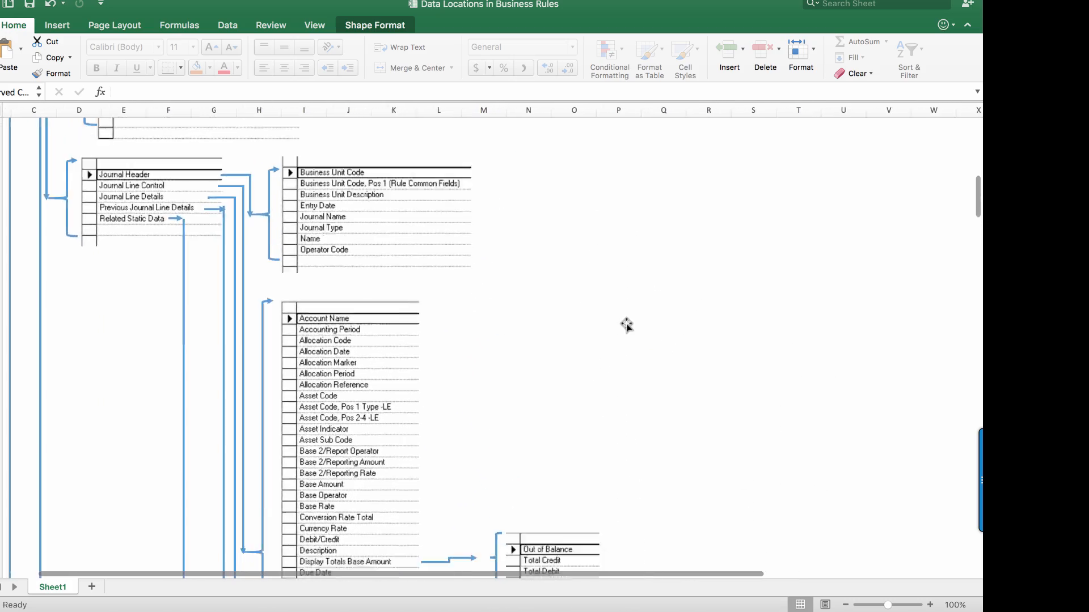
pyautogui.hscroll(1, 626, 324)
pyautogui.scroll(-11, 626, 324)
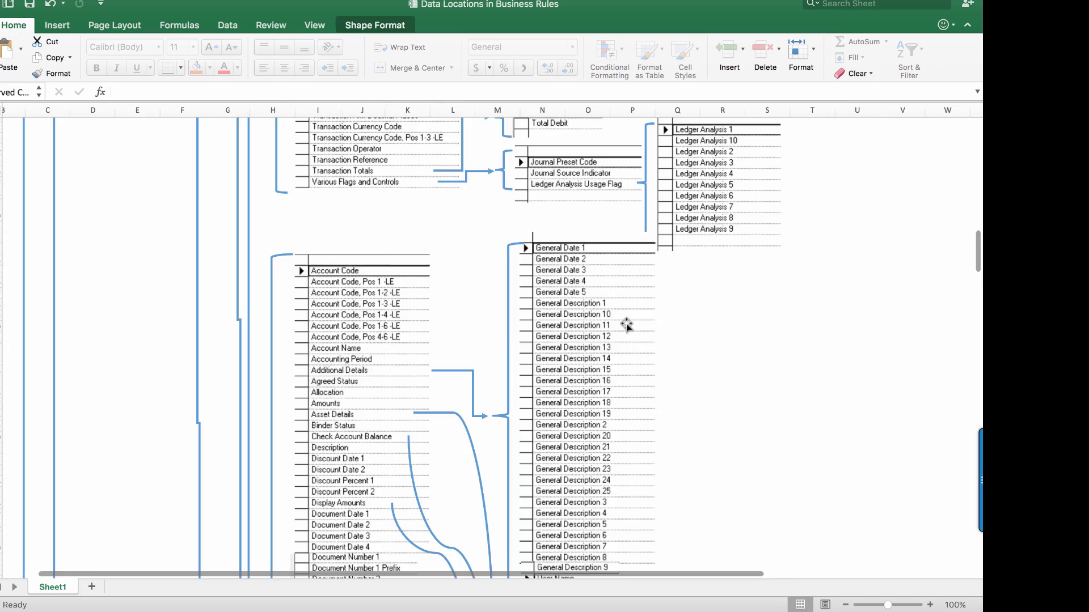
pyautogui.hscroll(1, 626, 325)
pyautogui.hscroll(-4, 626, 324)
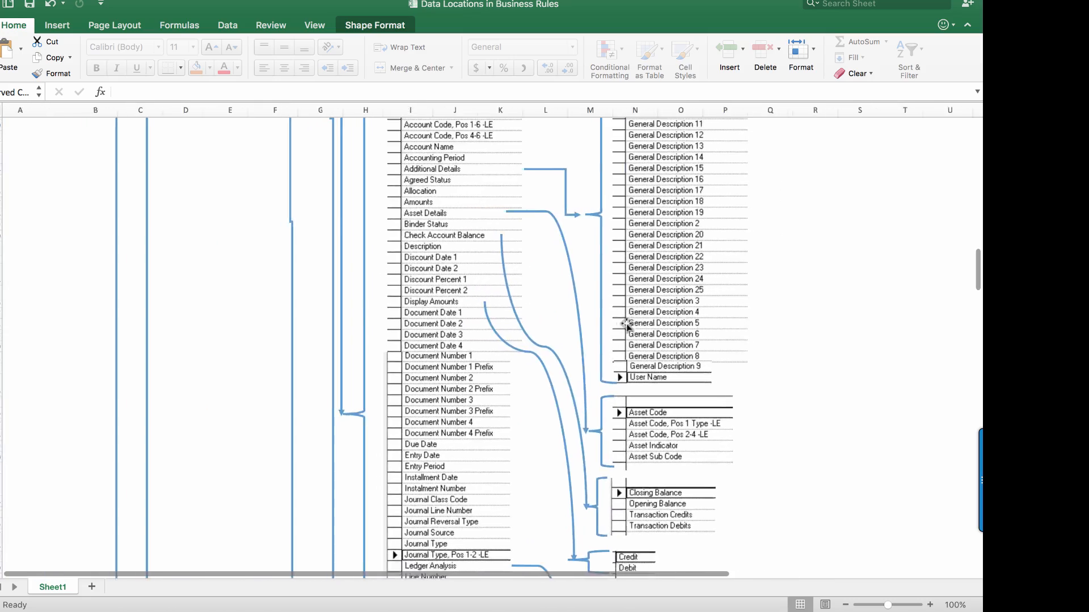
pyautogui.scroll(6, 626, 324)
pyautogui.scroll(16, 626, 324)
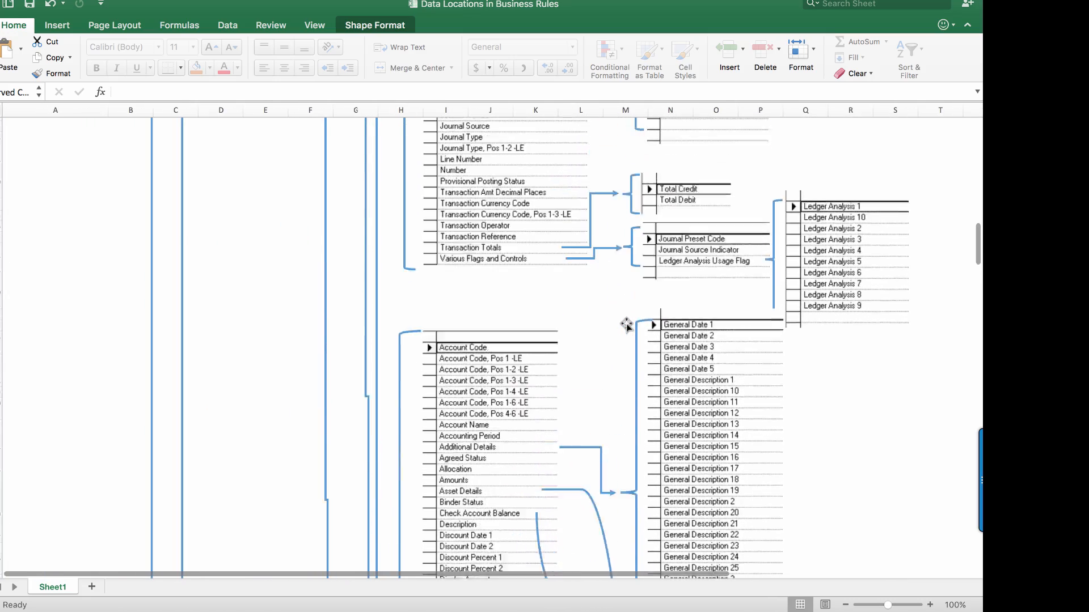
pyautogui.scroll(1, 625, 325)
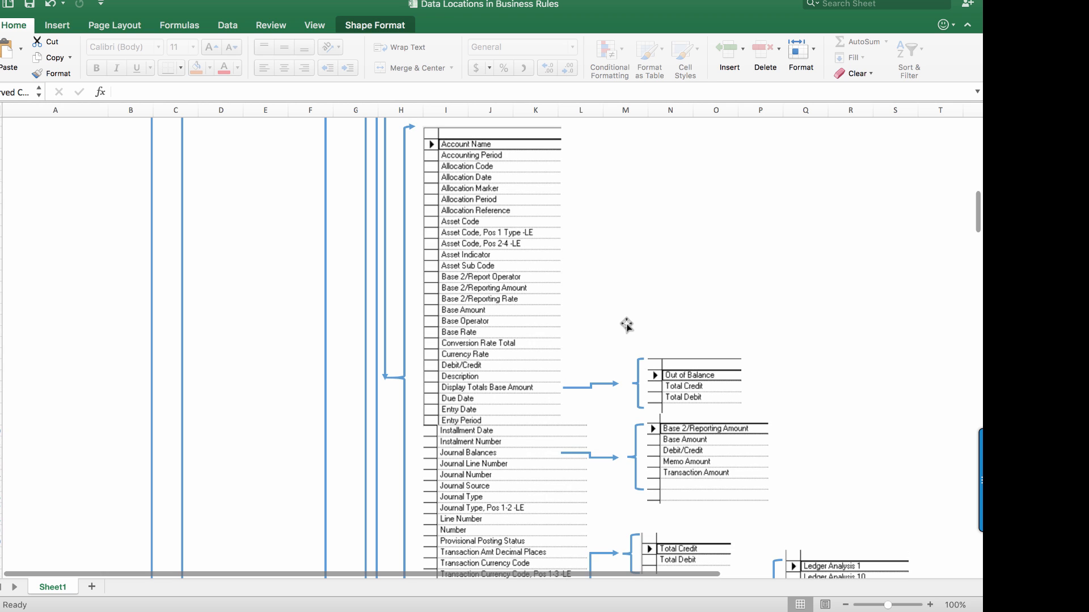
# Switch to SunSystems and set Value 1 to Asset Indicator through Function Data Hierarchy, Journal Line Details and Asset Details.
pyautogui.hotkey('ctrl', 'Right')
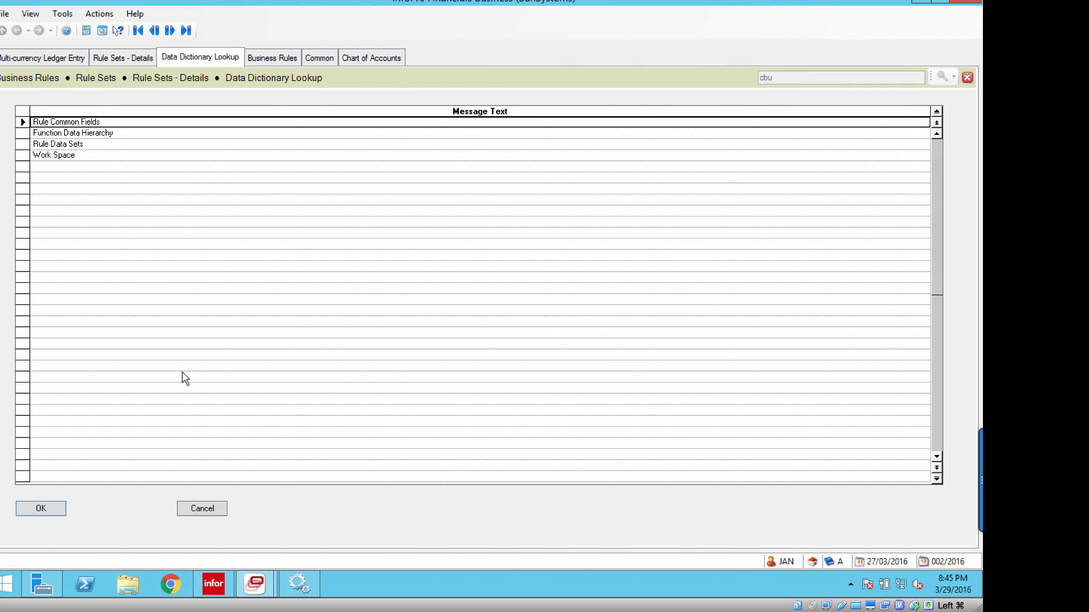
pyautogui.click(38, 135)
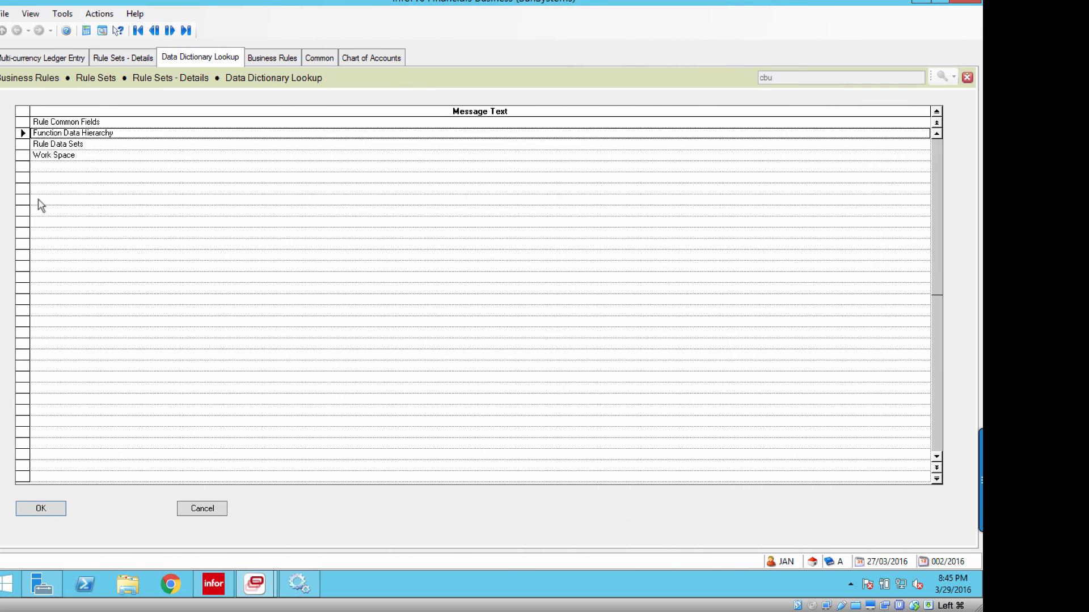
pyautogui.click(48, 508)
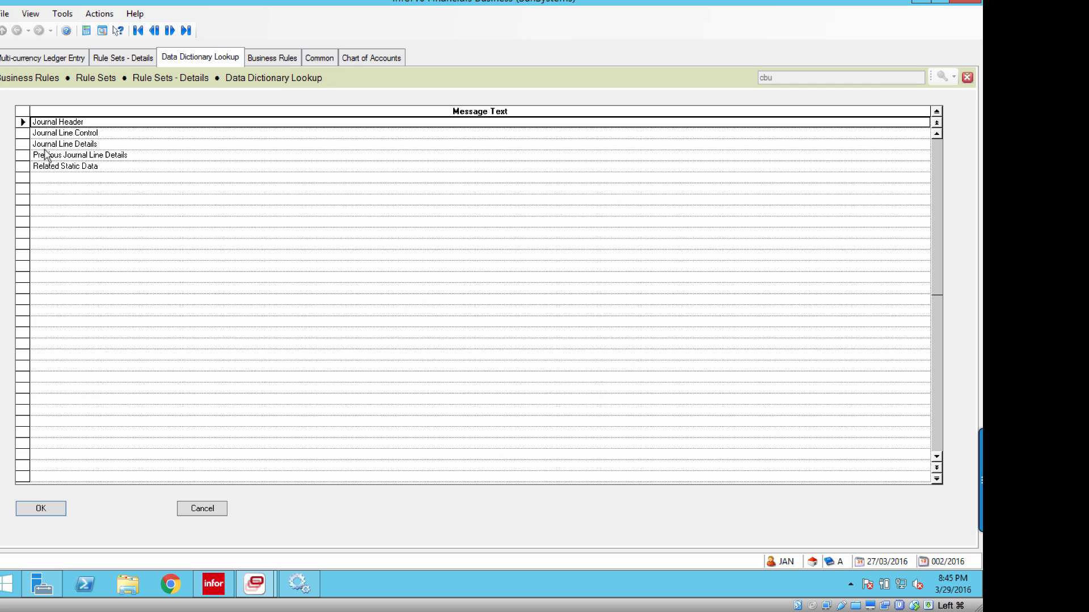
pyautogui.click(44, 148)
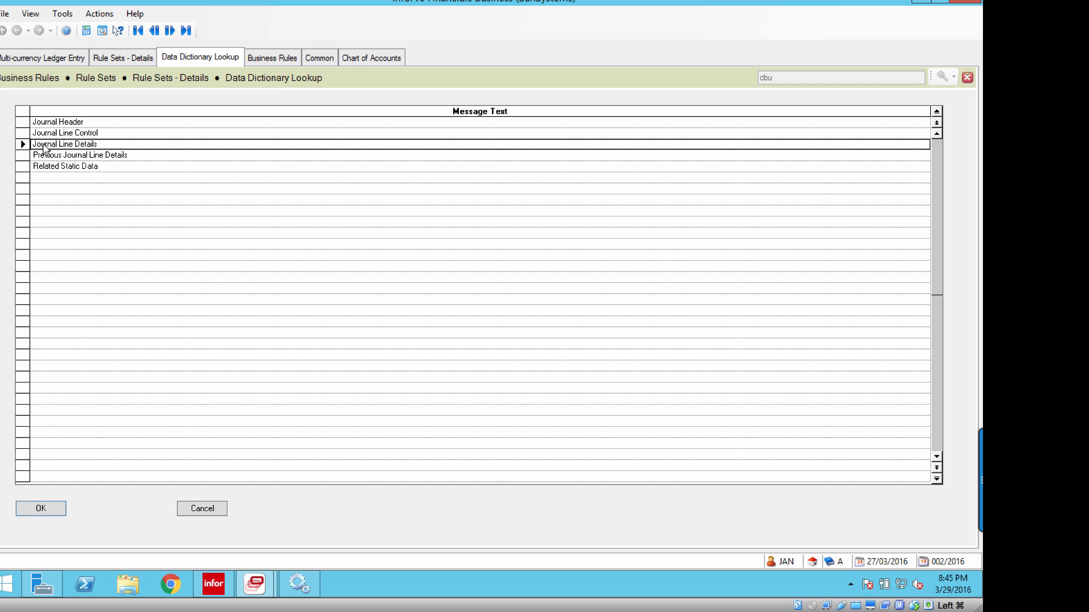
pyautogui.click(46, 508)
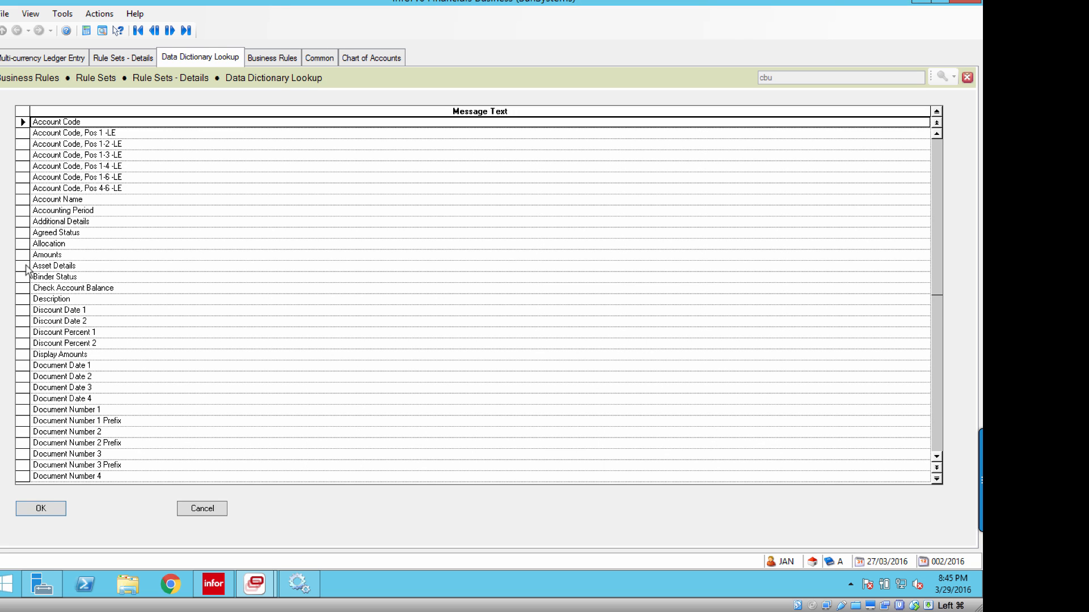
pyautogui.click(28, 266)
pyautogui.click(34, 155)
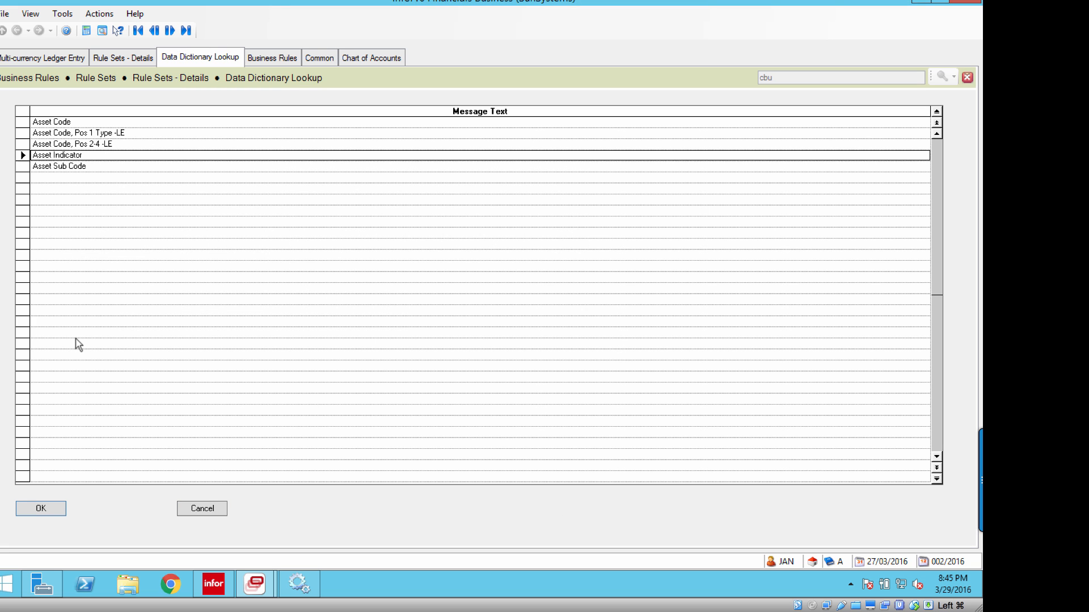
pyautogui.click(51, 512)
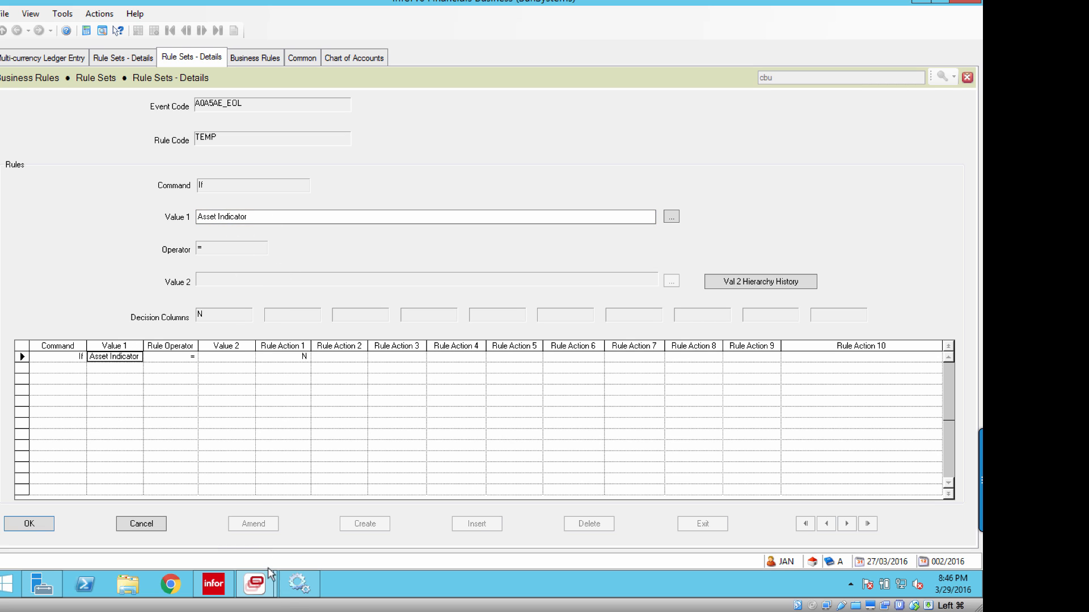
# Switch back to the Excel map and review the Previous Journal Line Details note and Related Static Data branch, returning to the introduction.
pyautogui.click(289, 597)
pyautogui.scroll(-15, 276, 409)
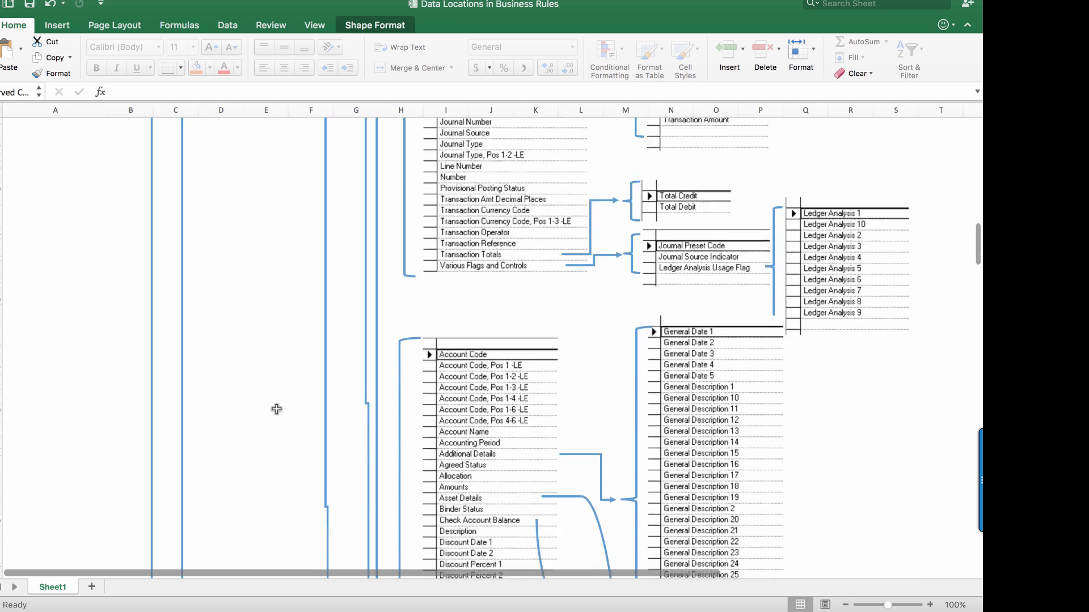
pyautogui.scroll(-15, 276, 409)
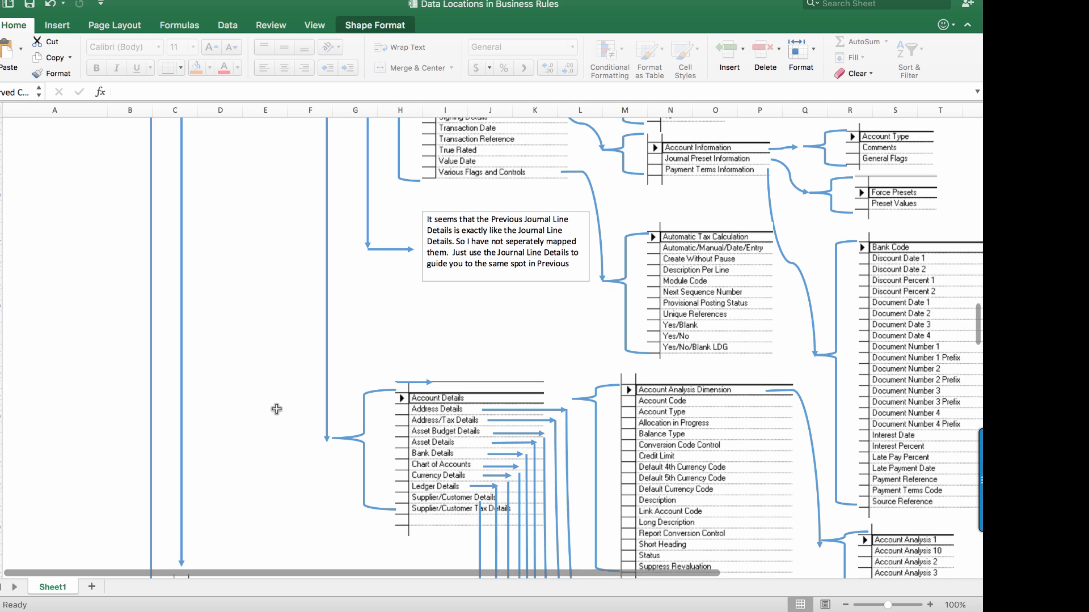
pyautogui.hscroll(2, 391, 336)
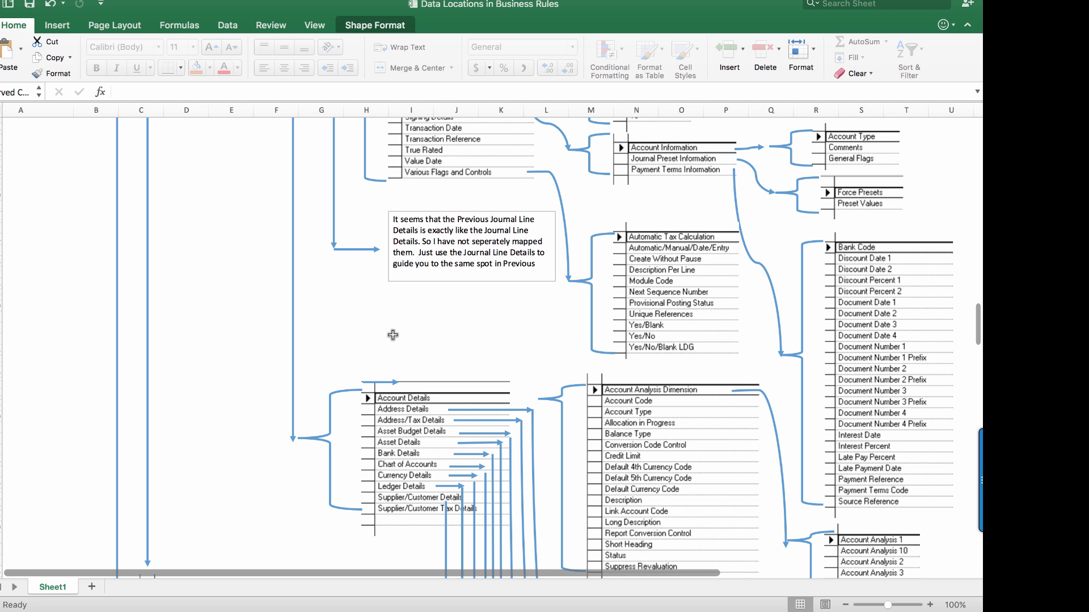
pyautogui.scroll(10, 242, 315)
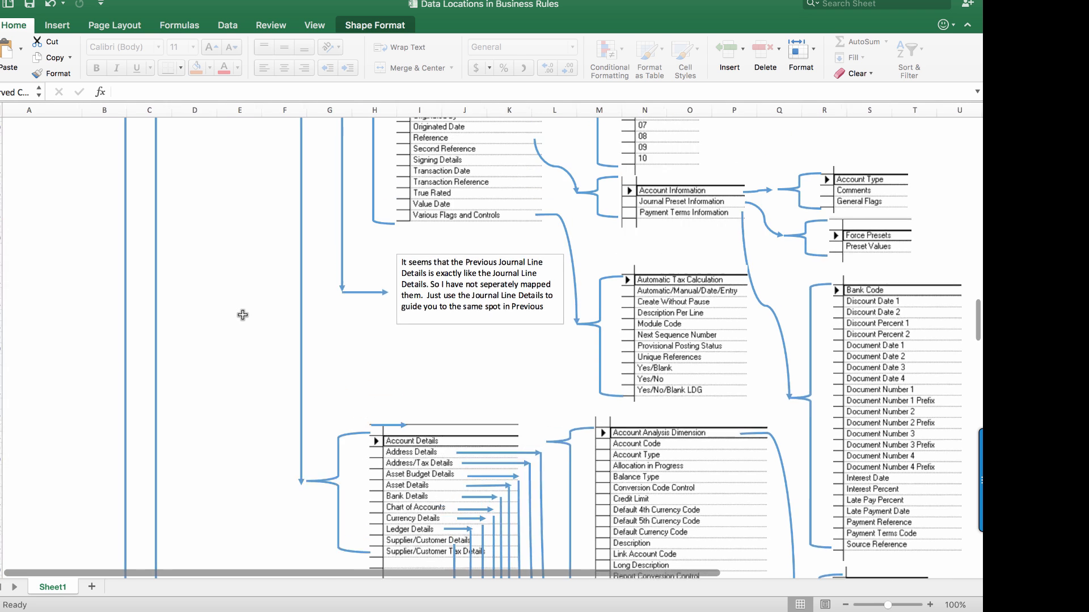
pyautogui.scroll(15, 243, 314)
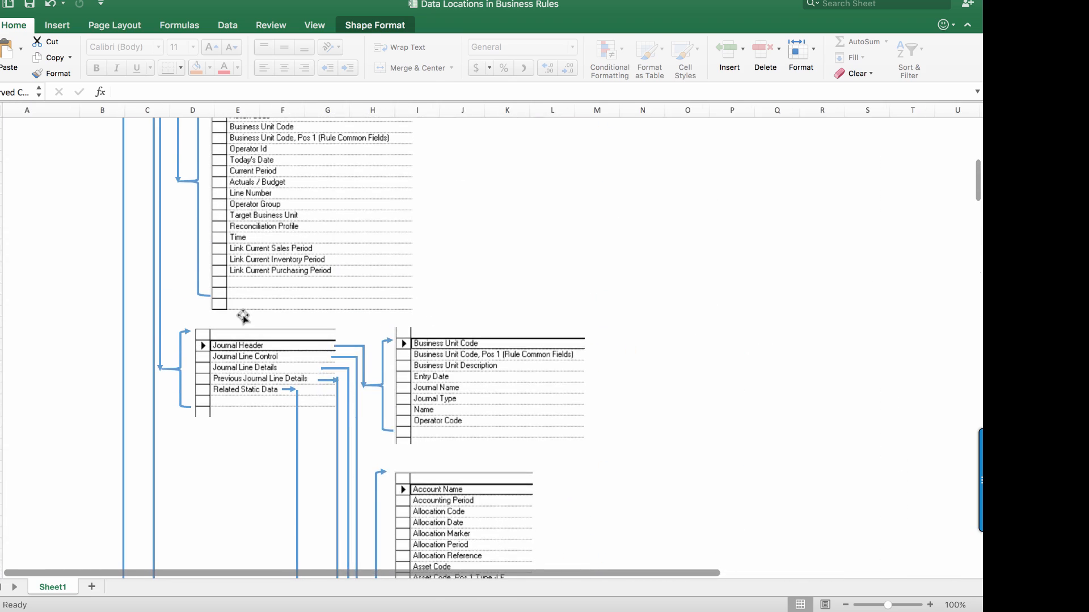
pyautogui.scroll(10, 242, 316)
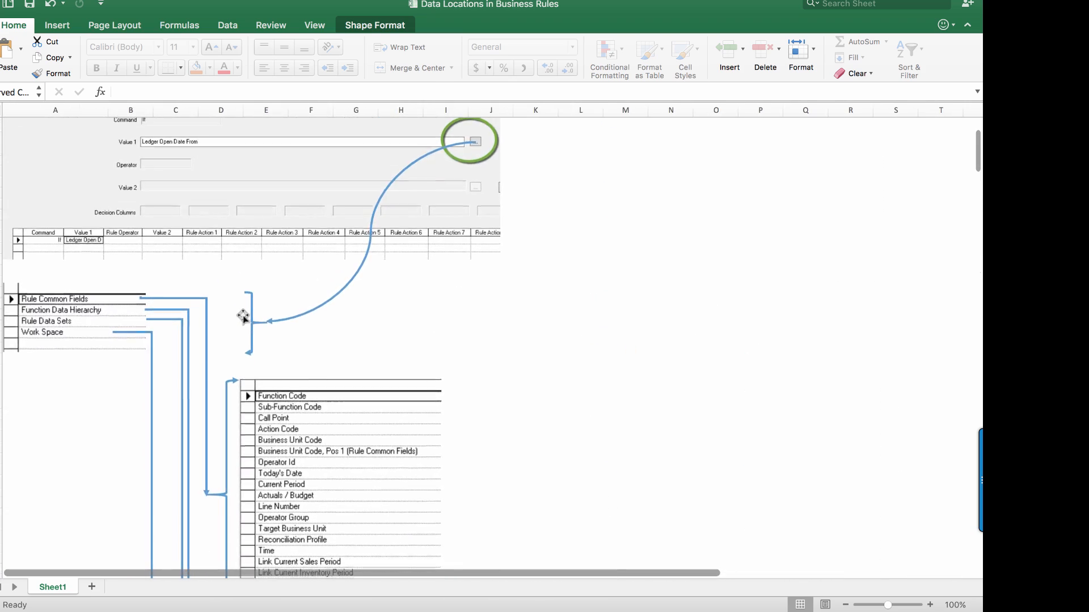
pyautogui.scroll(7, 242, 316)
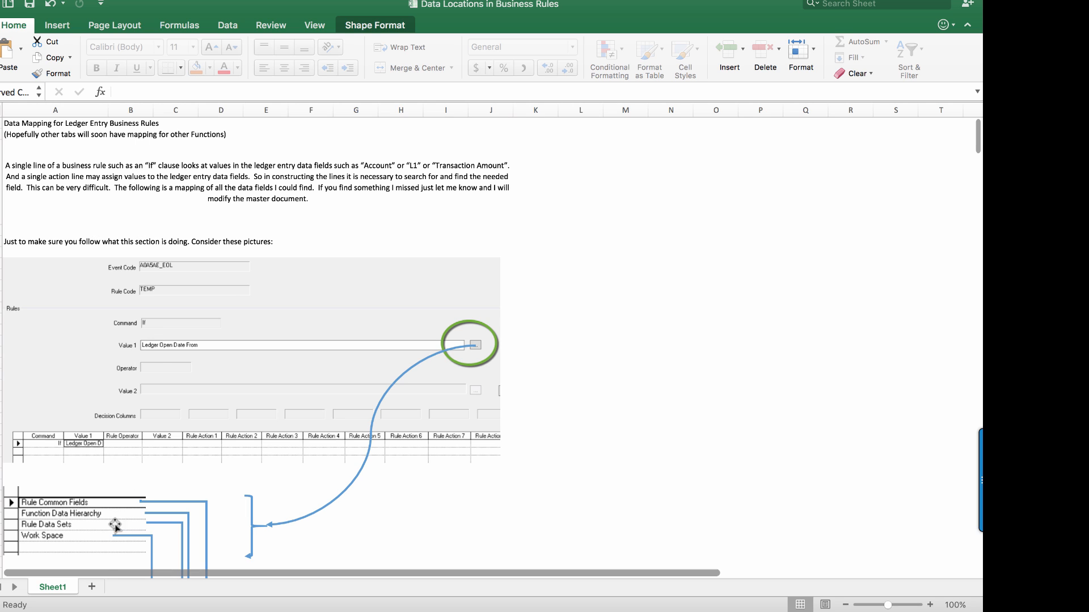
# Rename the sheet Sheet1 as Ledger Entry.
pyautogui.rightClick(57, 591)
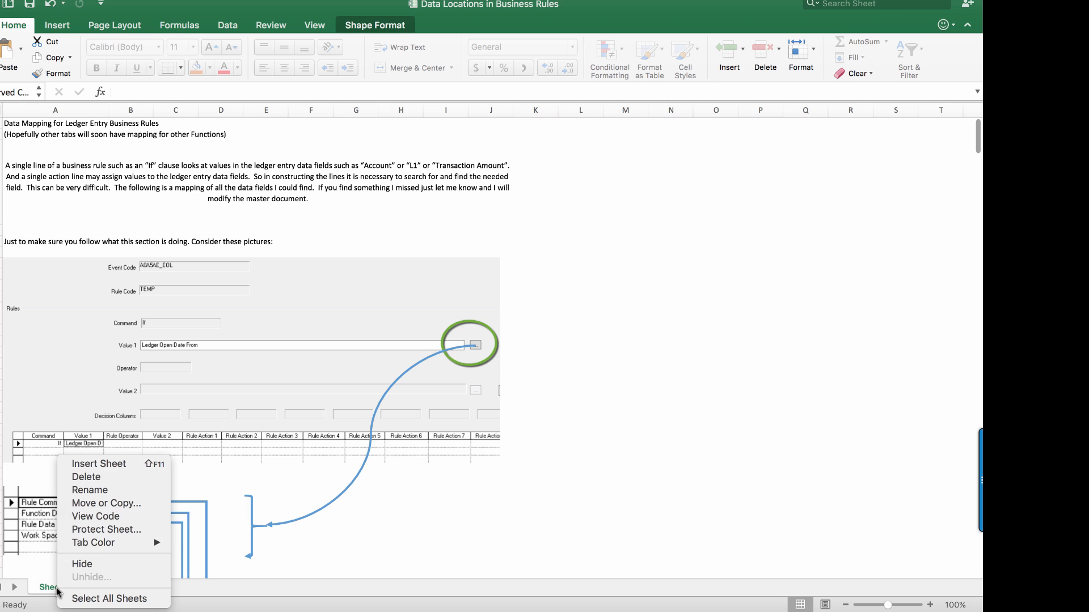
pyautogui.click(89, 491)
pyautogui.write('Ledger Entry')
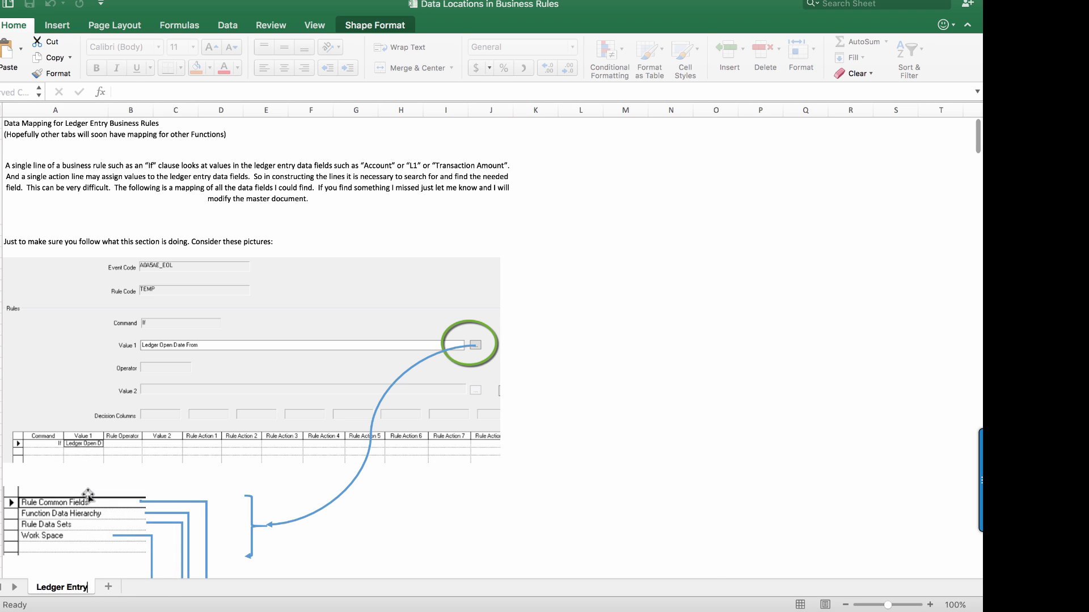
pyautogui.press('Return')
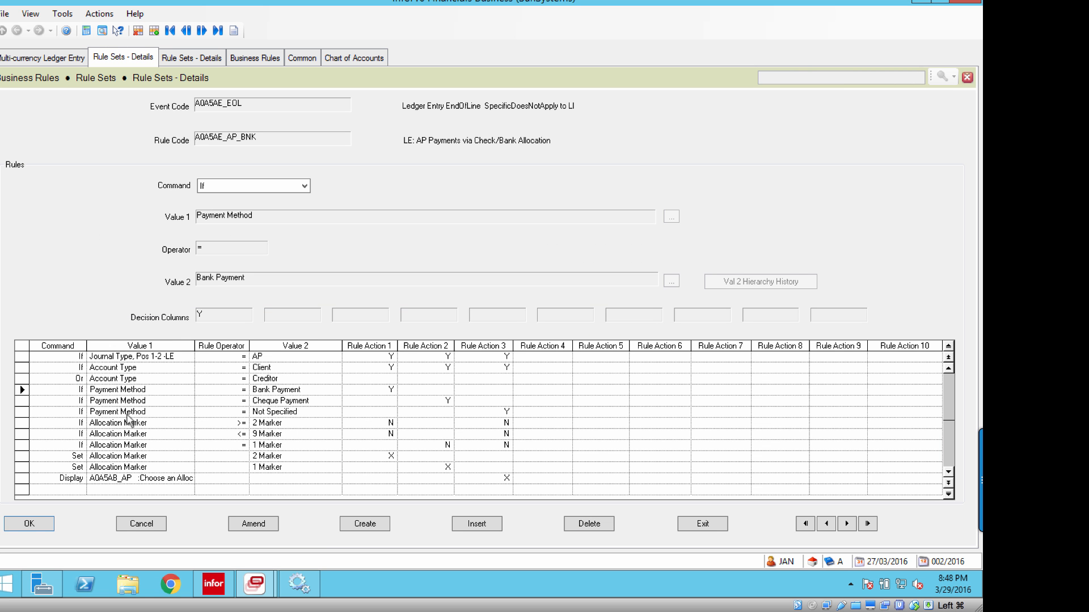
# Switch from the SunSystems rule to the Excel map and search the Ledger Entry sheet for the Payment Method field.
pyautogui.hotkey('ctrl', 'Left')
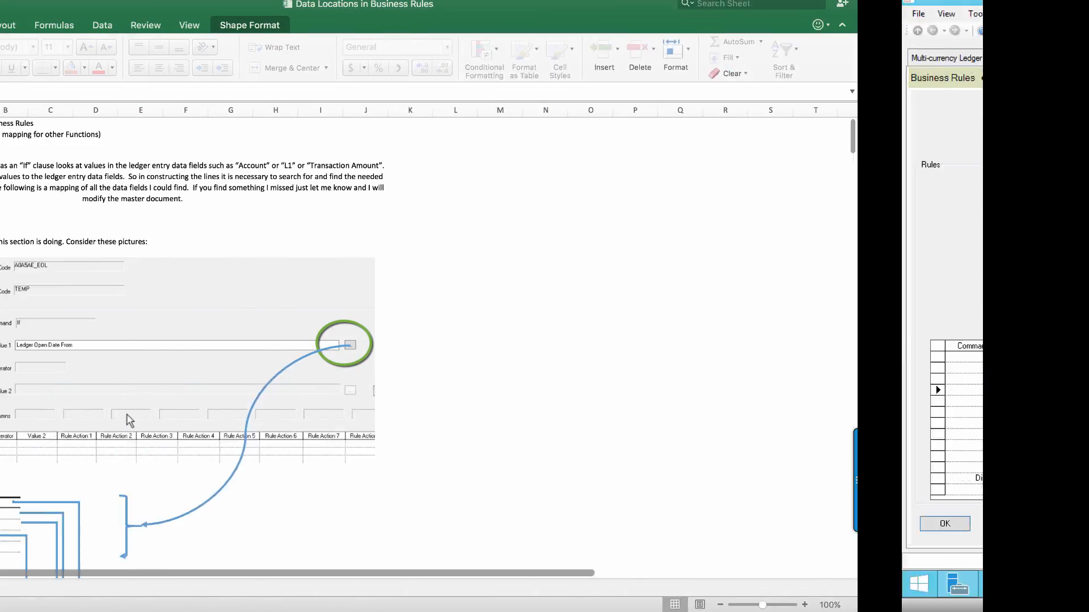
pyautogui.scroll(-20, 352, 516)
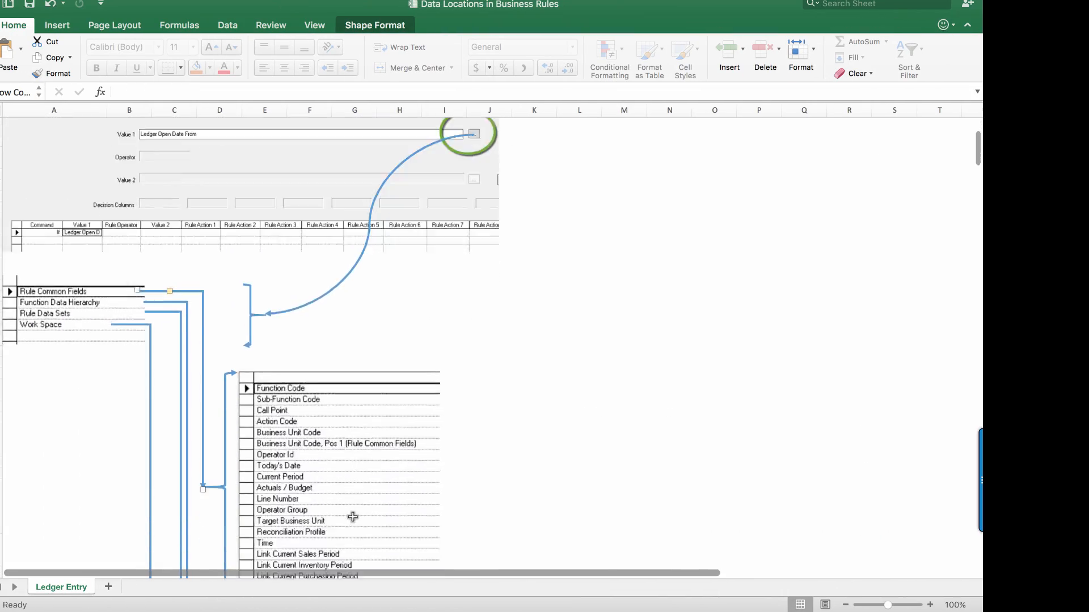
pyautogui.scroll(-20, 353, 517)
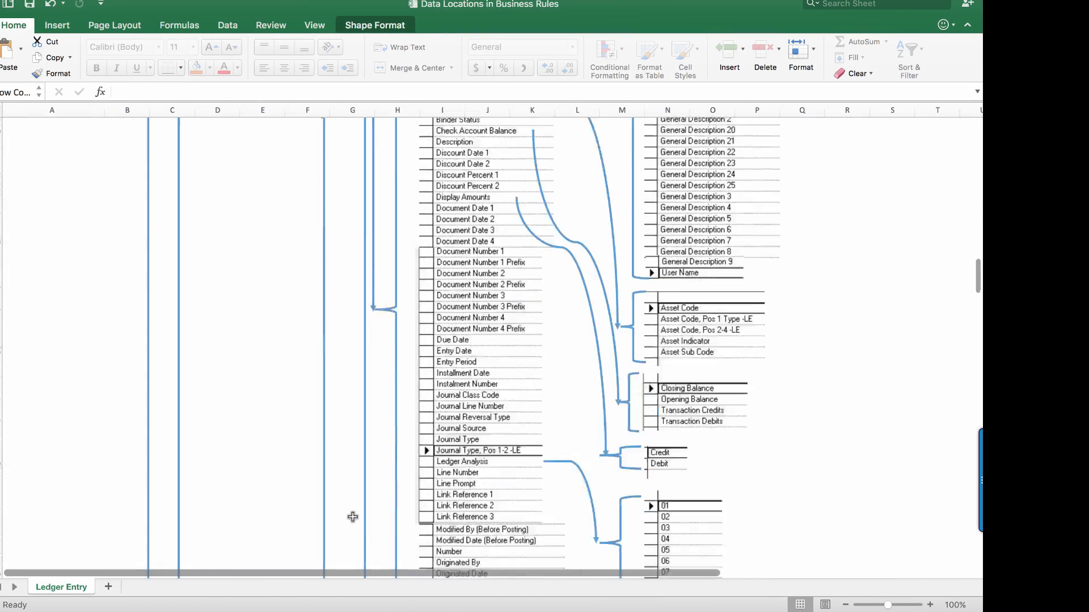
pyautogui.scroll(-20, 353, 516)
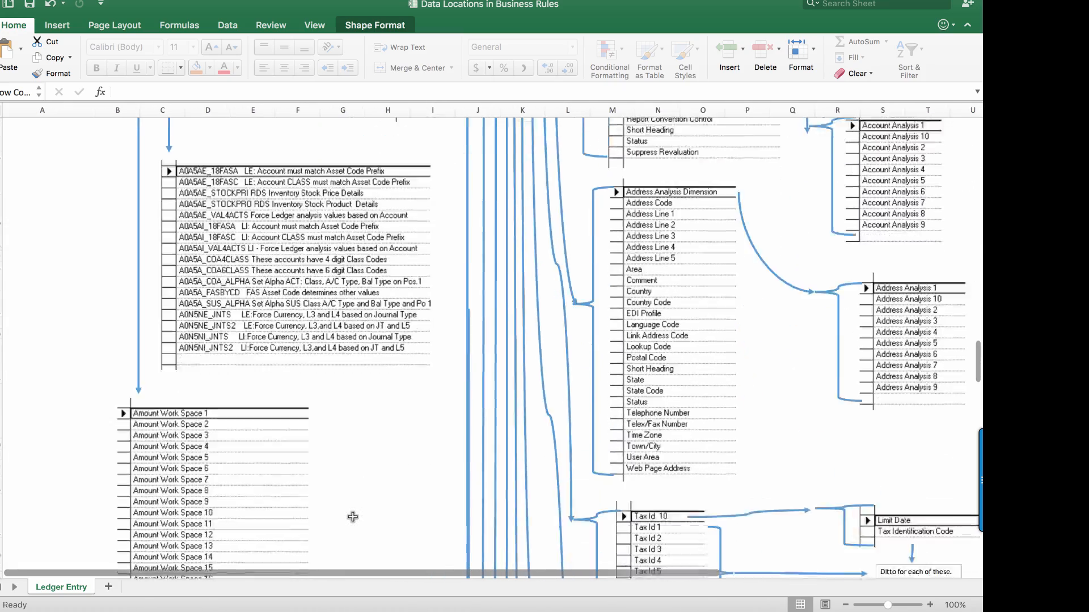
pyautogui.scroll(-10, 353, 517)
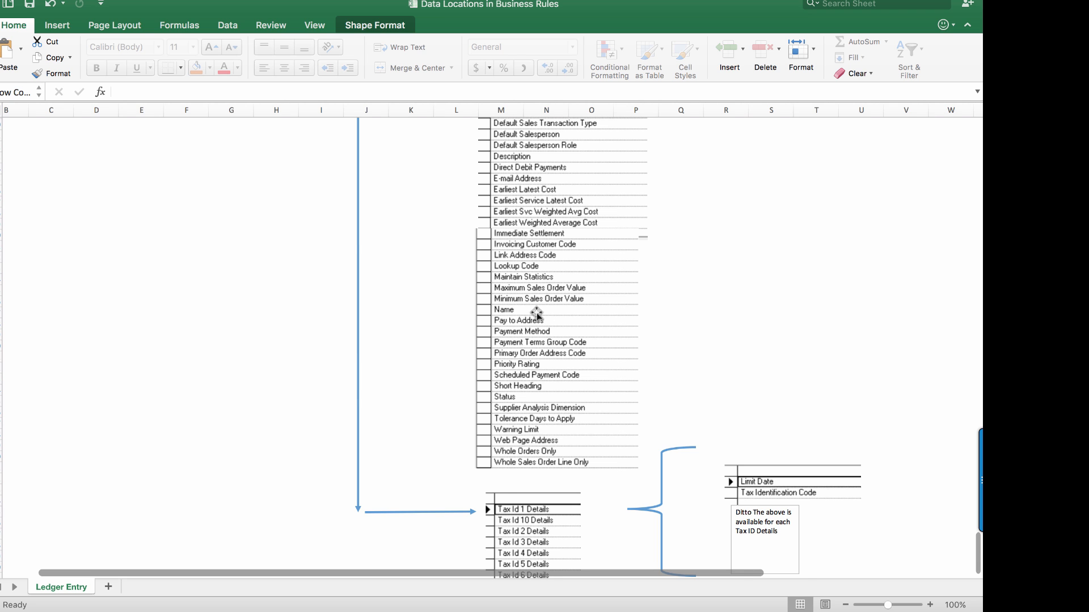
pyautogui.scroll(5, 411, 309)
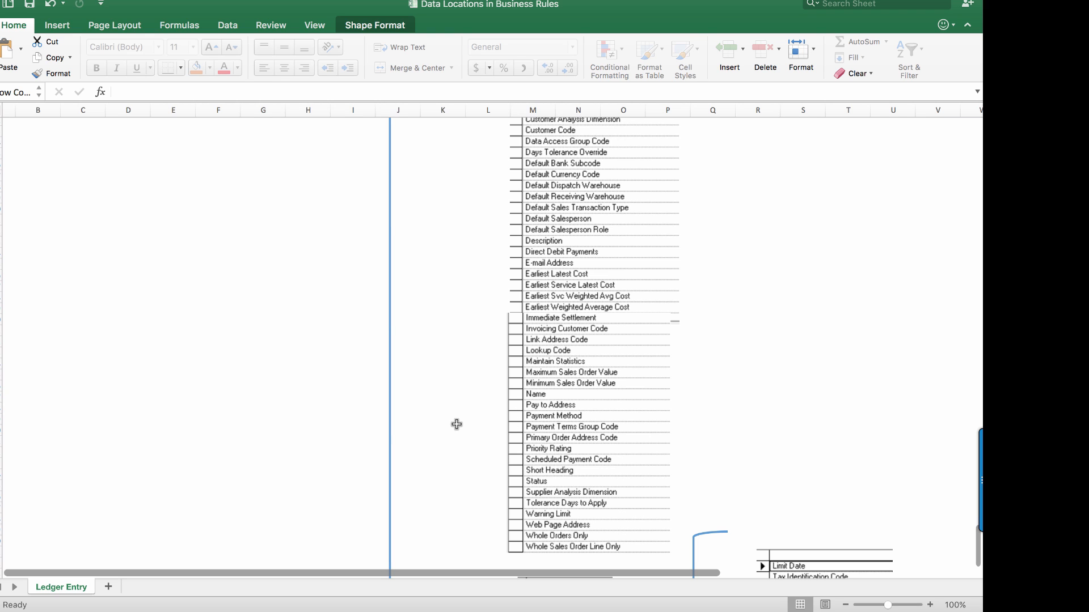
pyautogui.scroll(-5, 456, 425)
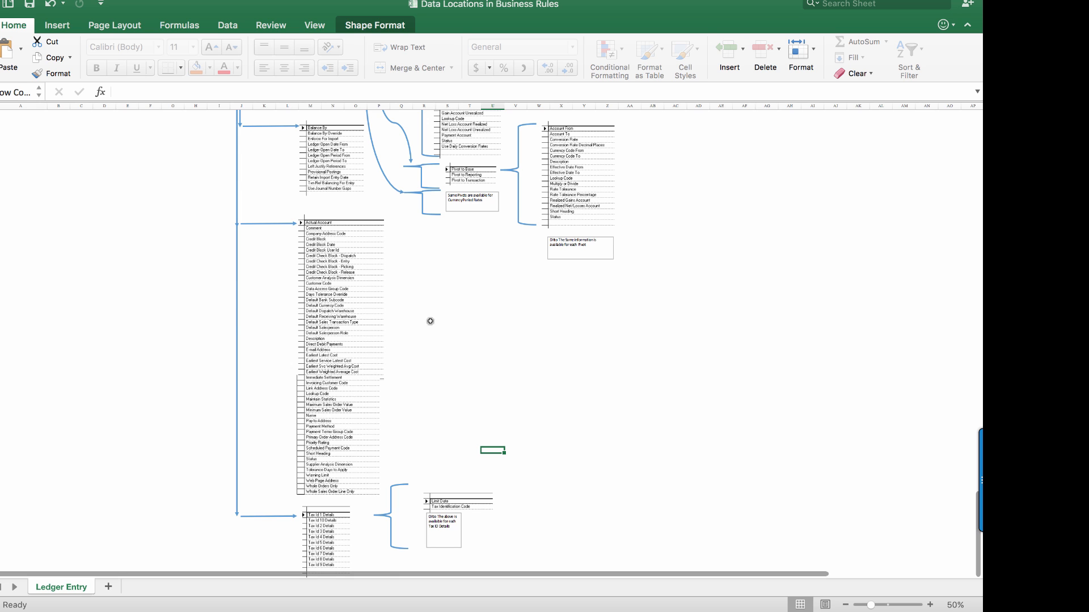
# Survey the Ledger Entry map at 50% zoom from the Tax Id Details lists back to the Value 1 lookup illustration.
pyautogui.scroll(15, 436, 337)
pyautogui.scroll(12, 437, 336)
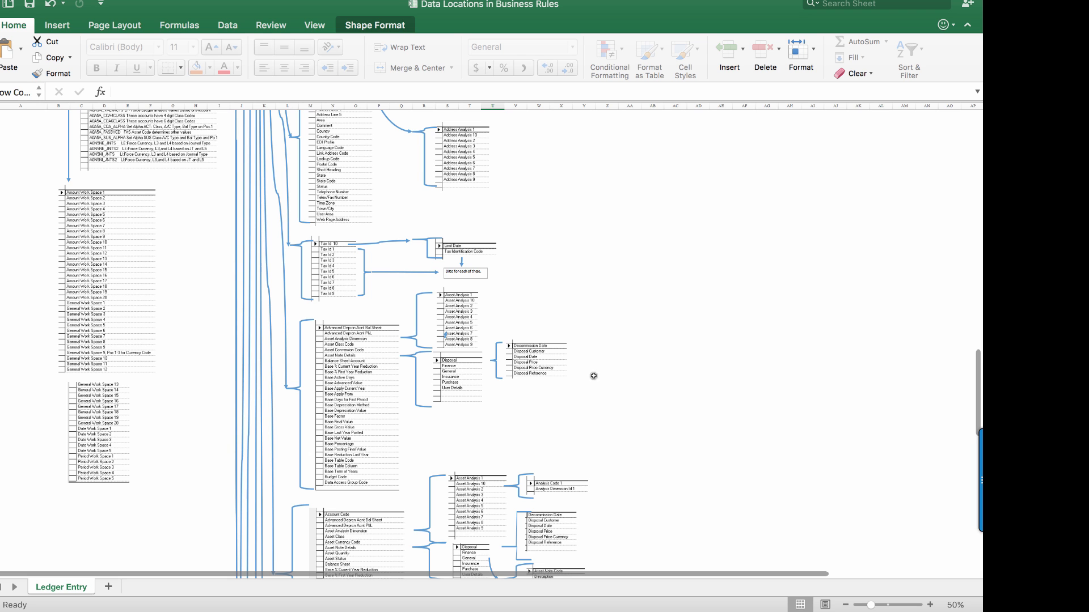
pyautogui.scroll(20, 604, 397)
pyautogui.scroll(-1, 604, 397)
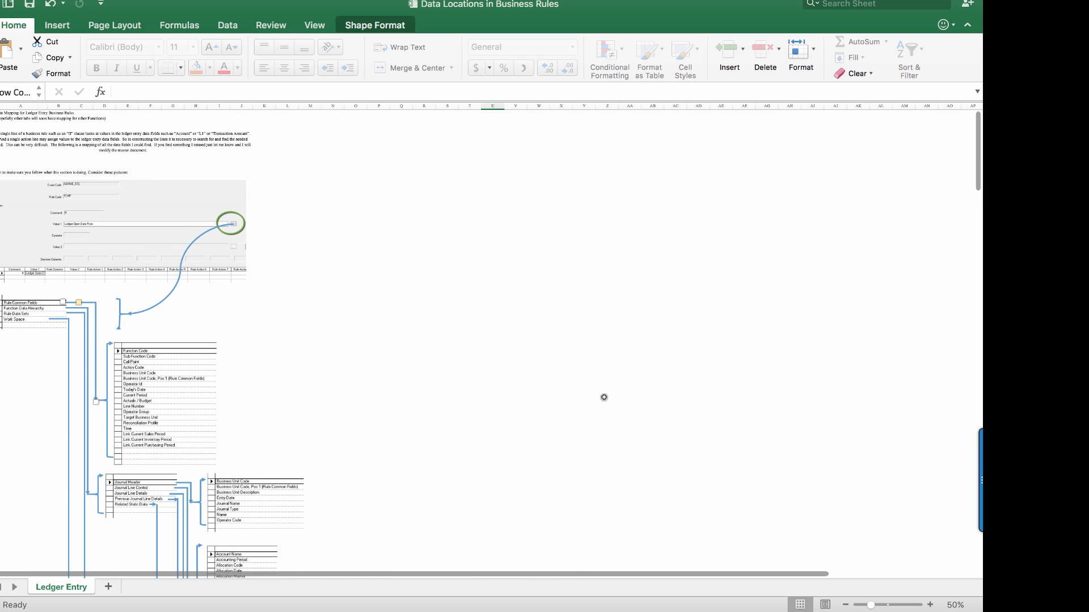